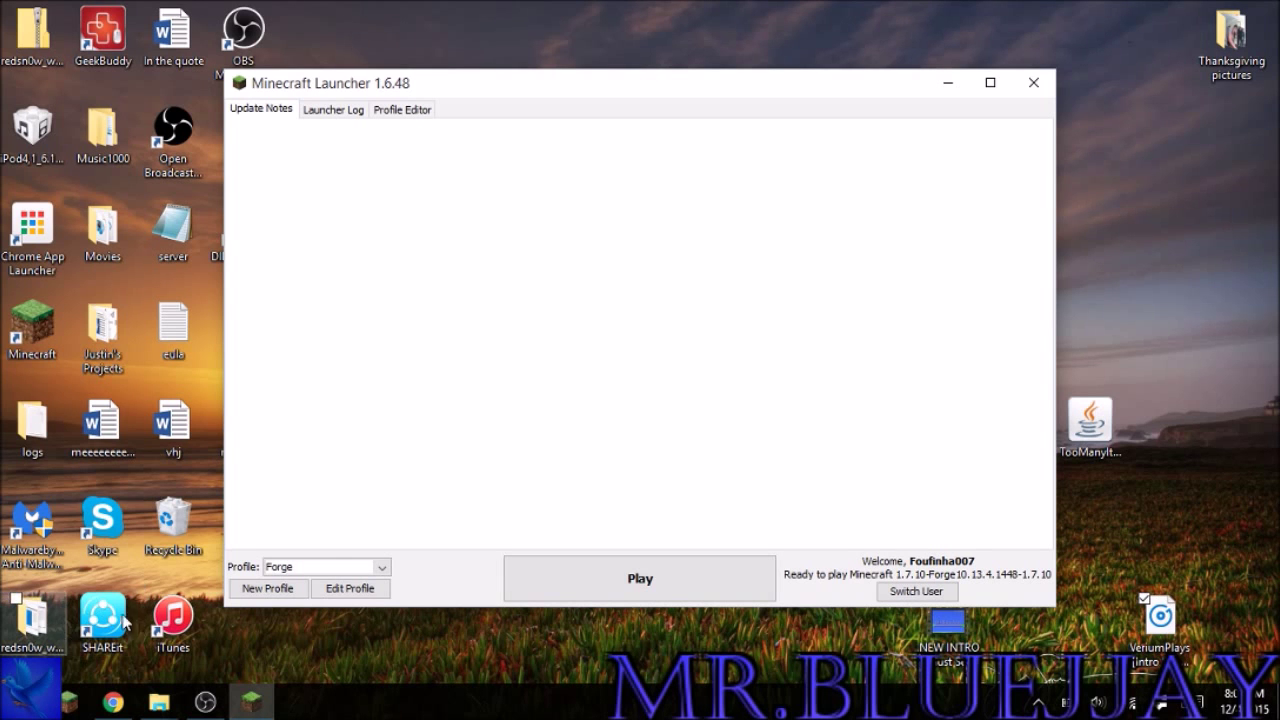
Switch to Chrome, play the SuprimeGames intro song from the Intro Musik playlist, and minimize the browser.
click(113, 703)
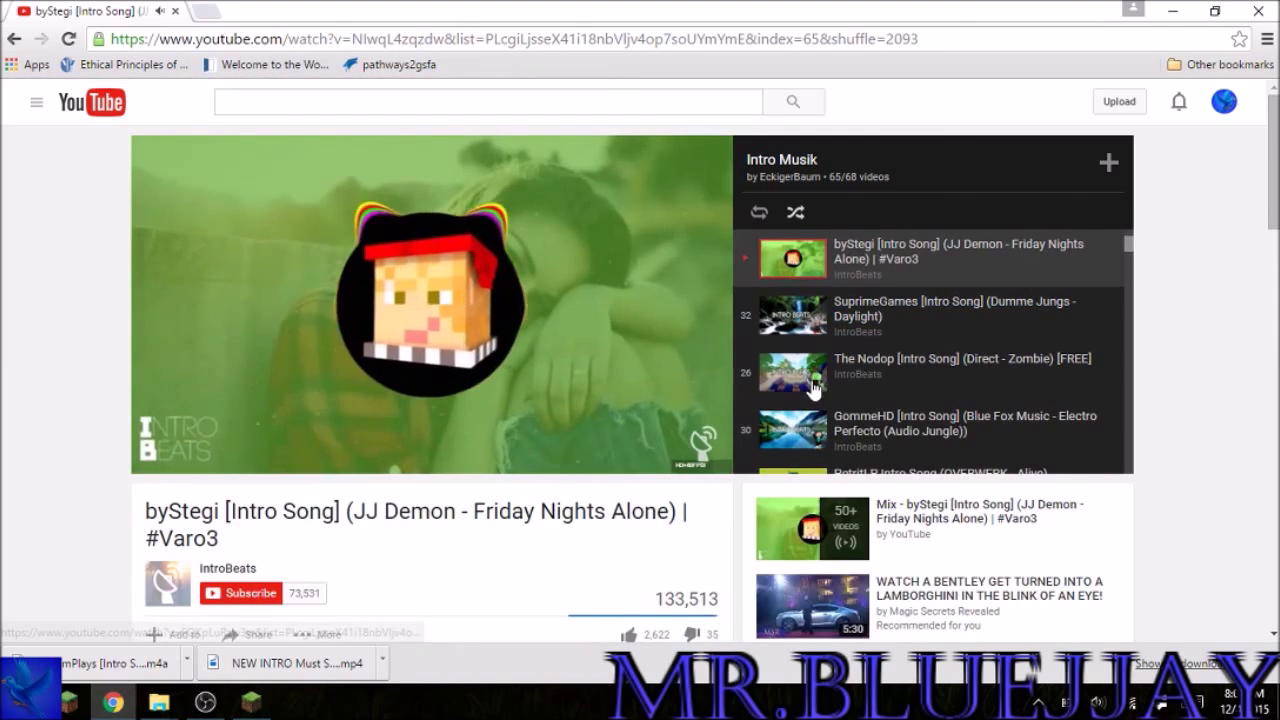
click(914, 318)
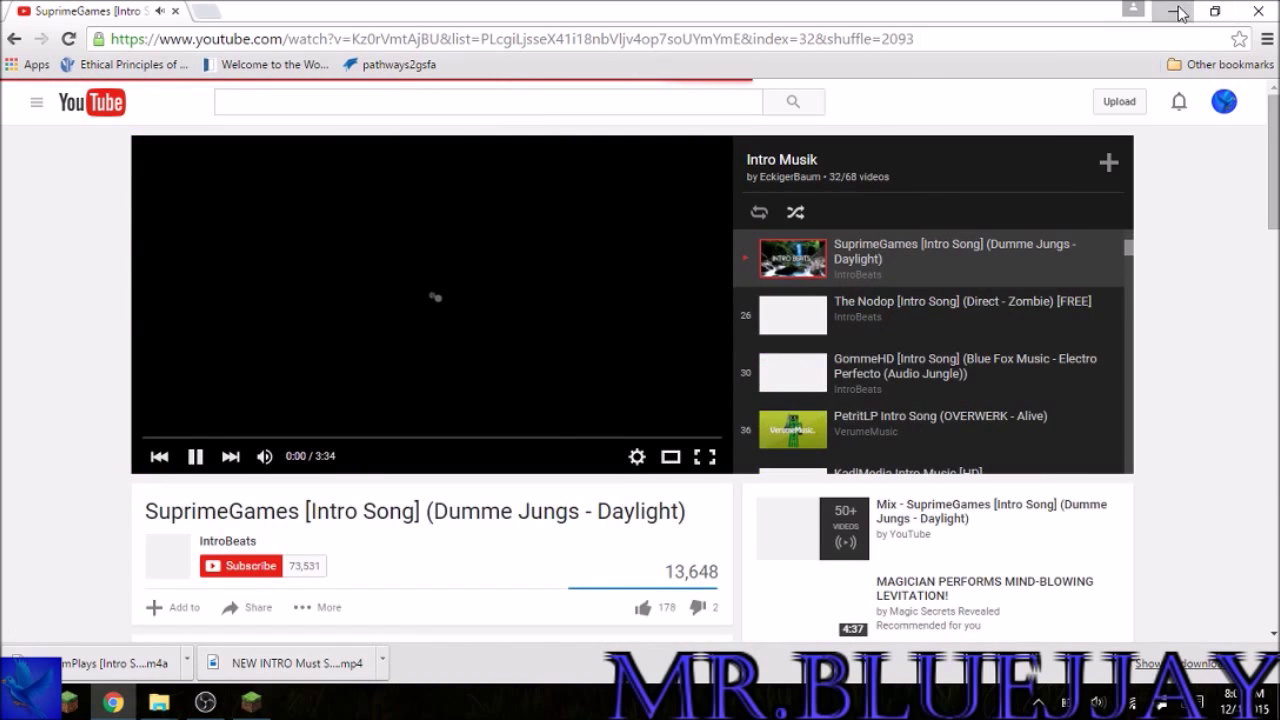
click(1172, 10)
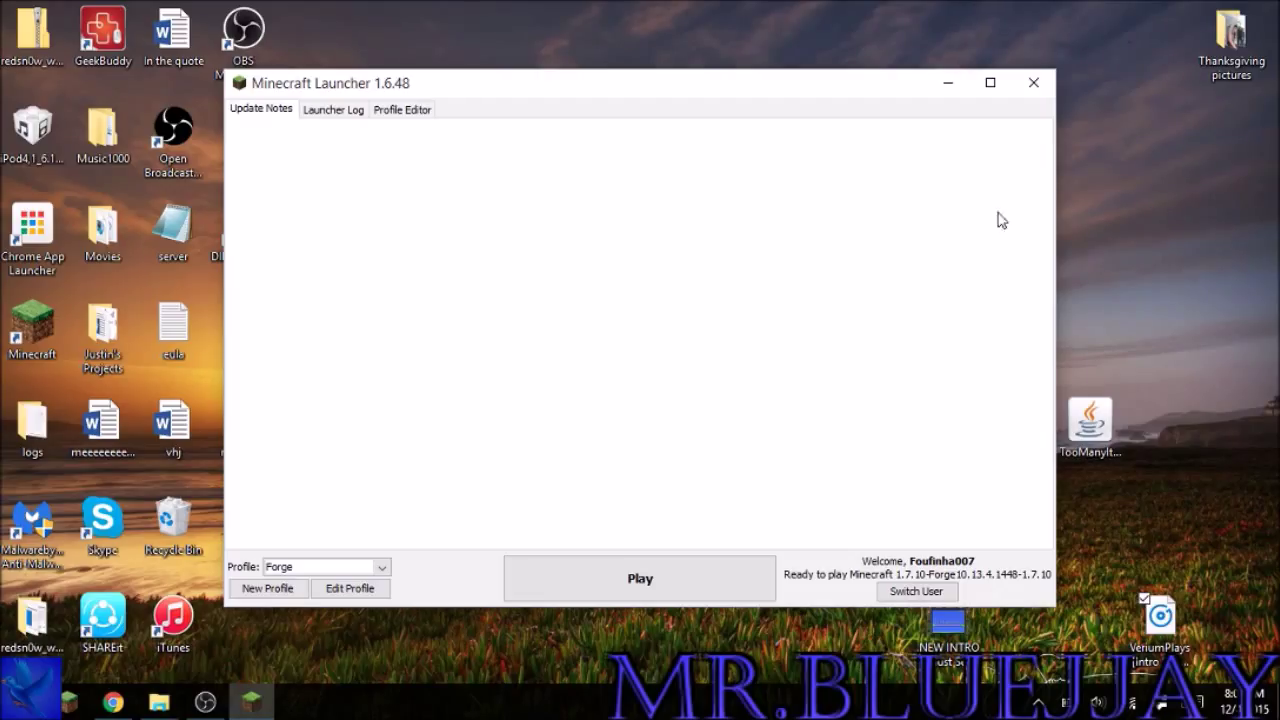
Lower the computer's speaker volume to 4.
click(1098, 702)
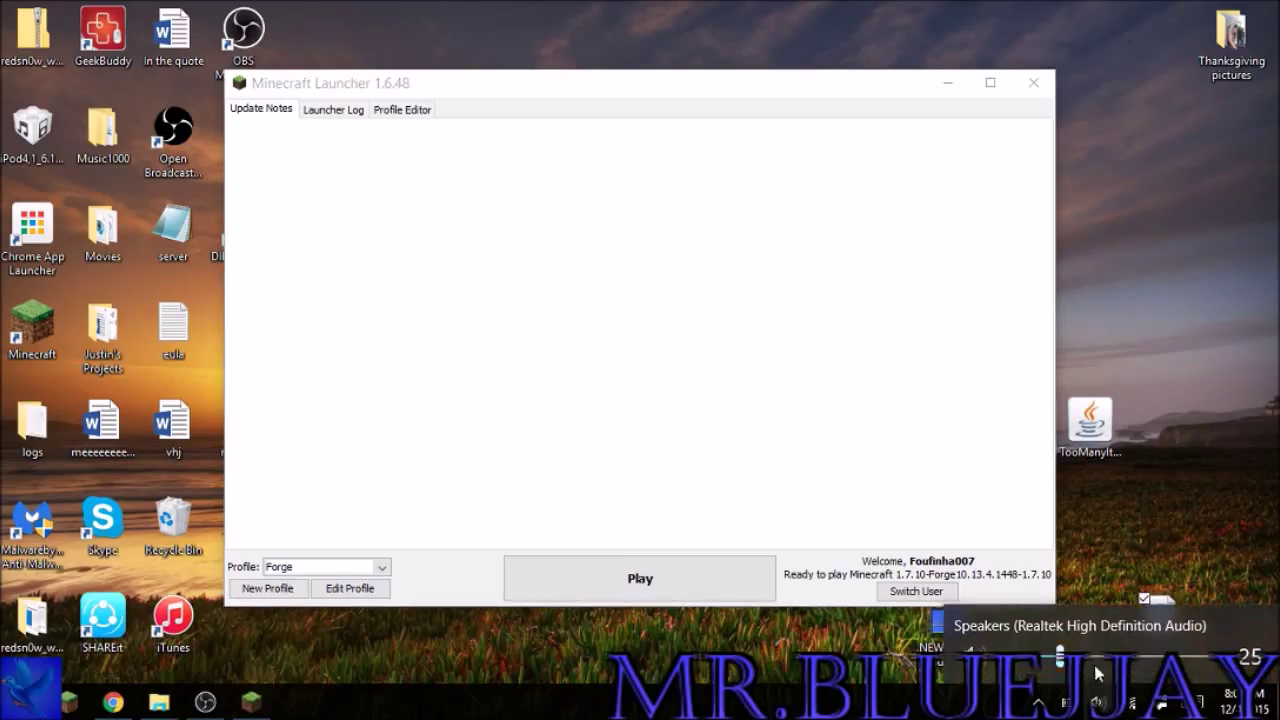
click(1040, 663)
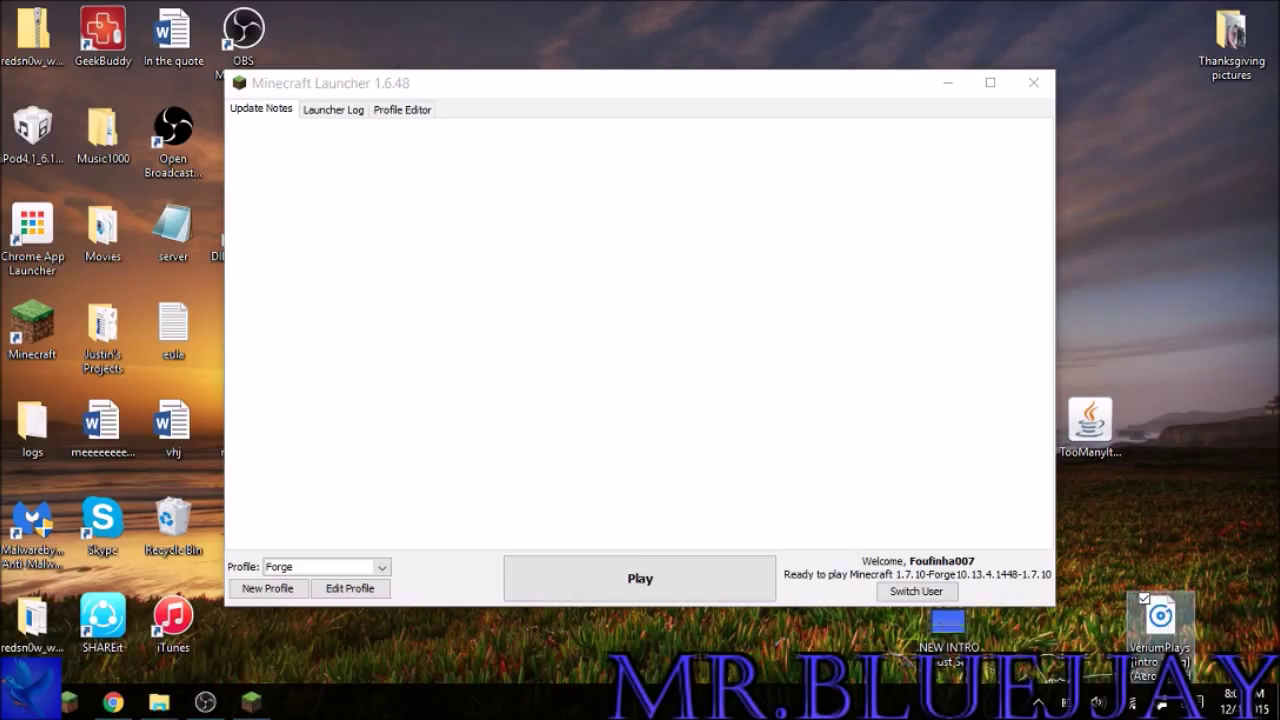
click(1098, 702)
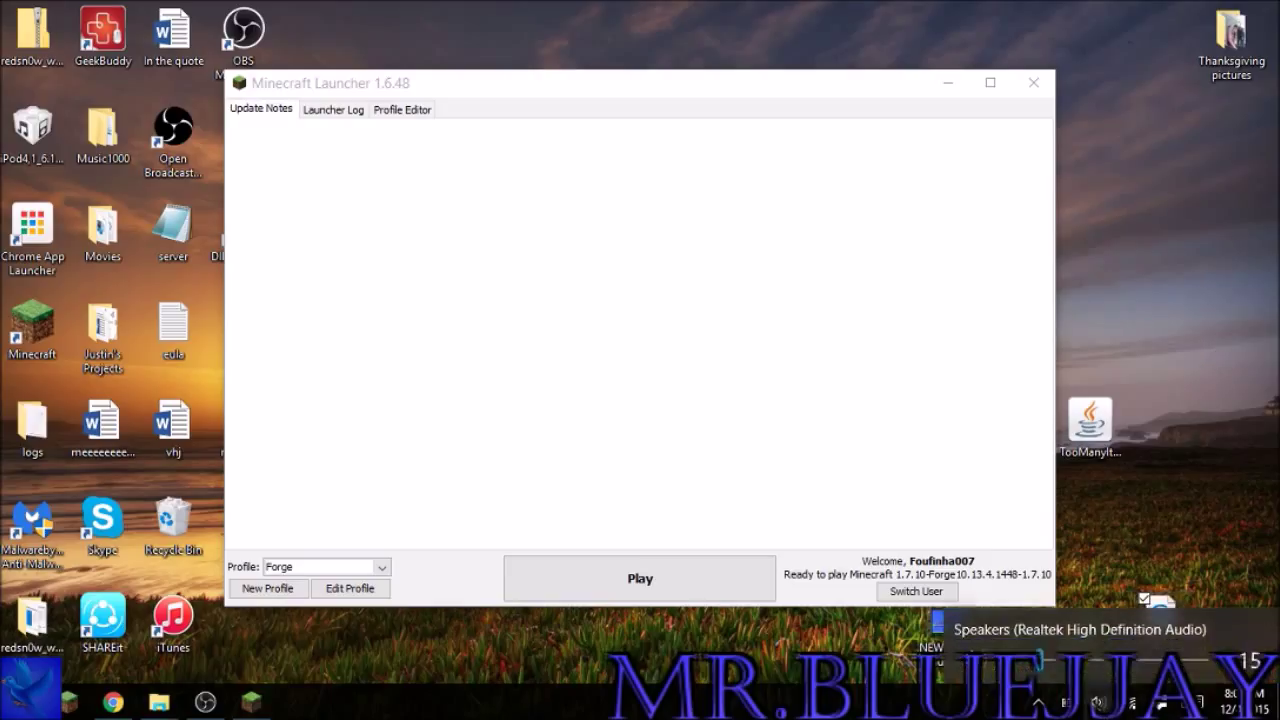
click(1018, 660)
drag(1019, 661, 1025, 663)
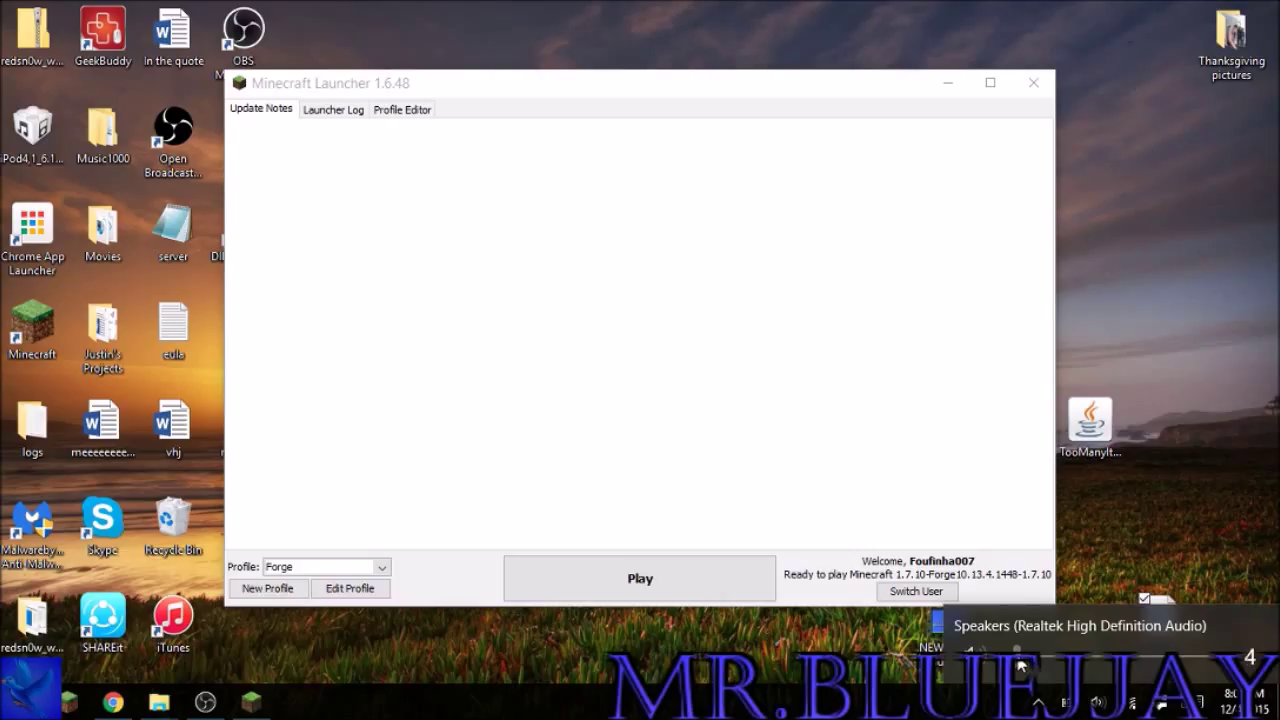
click(1276, 410)
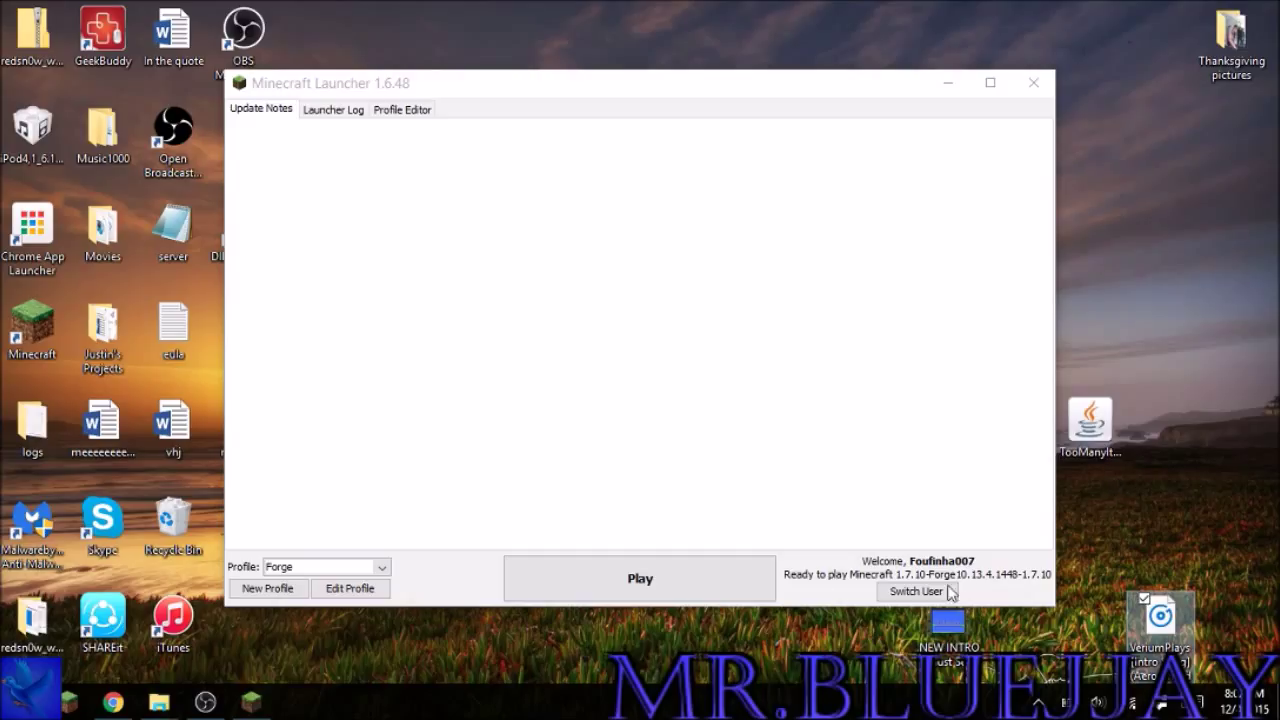
Minimize the Minecraft Launcher and bring up the File Explorer window of the 1.7.10 mods folder.
click(937, 81)
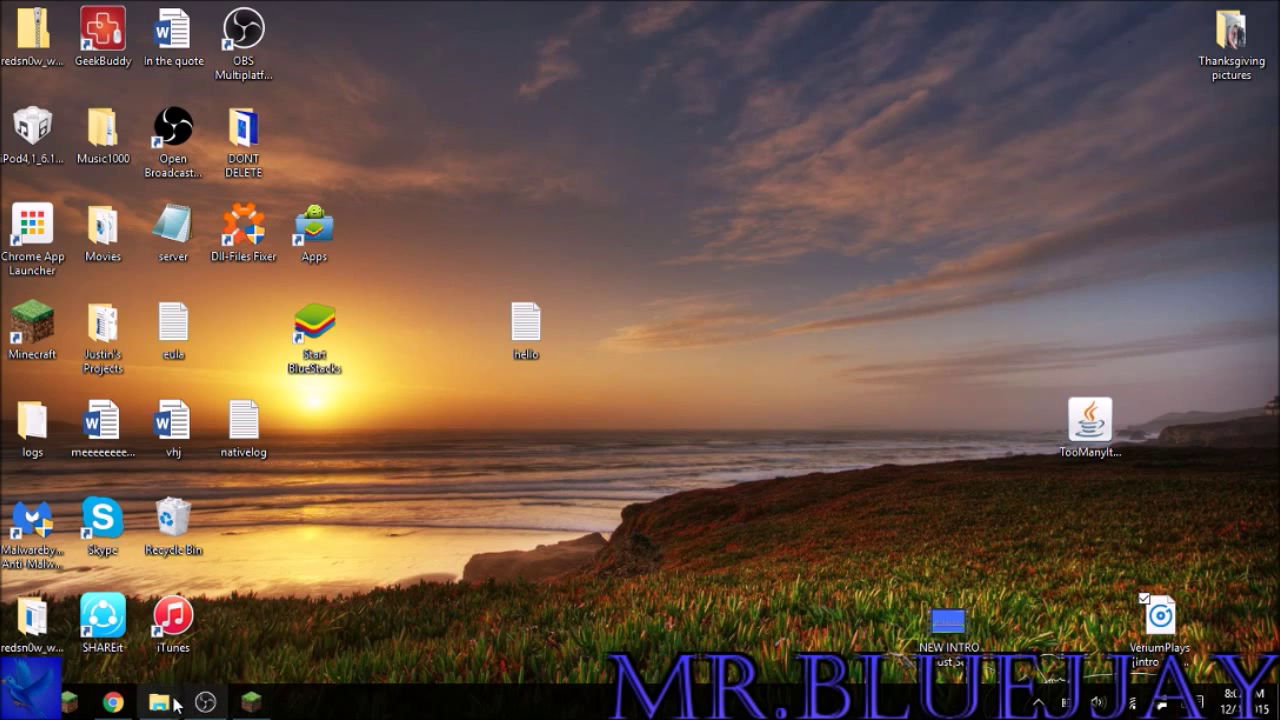
mouse_move(159, 702)
mouse_move(75, 628)
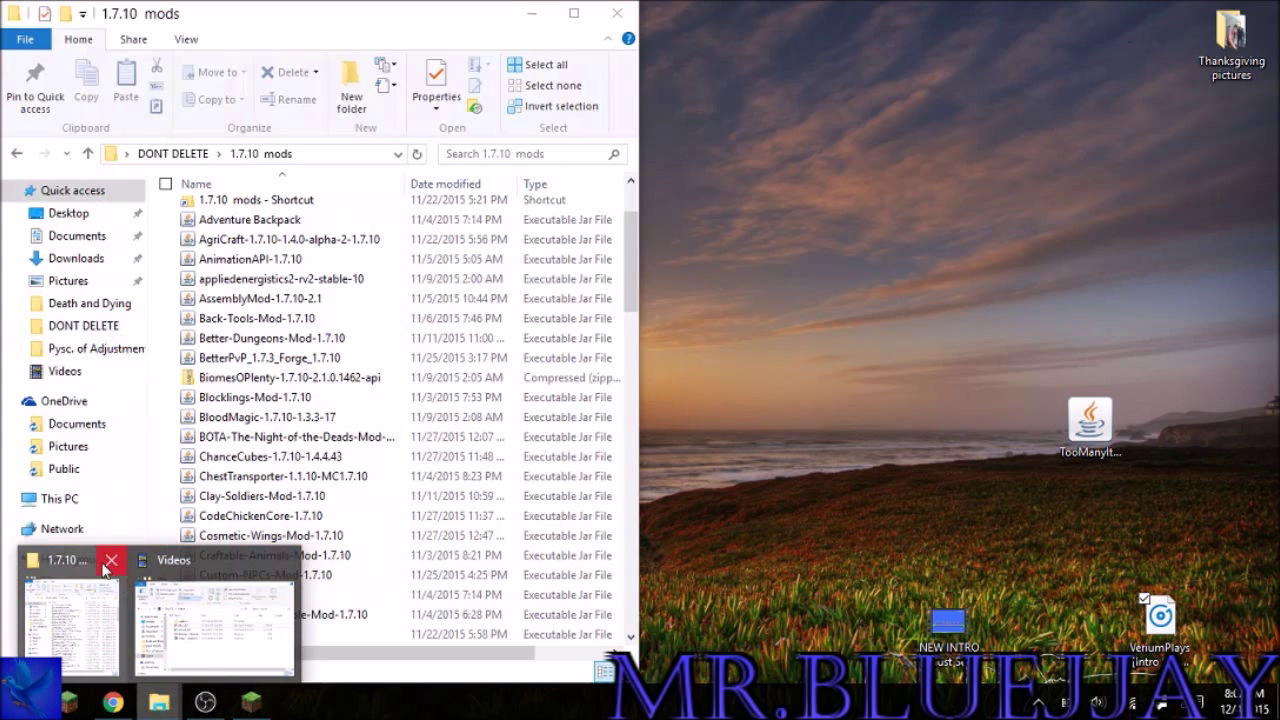
click(68, 628)
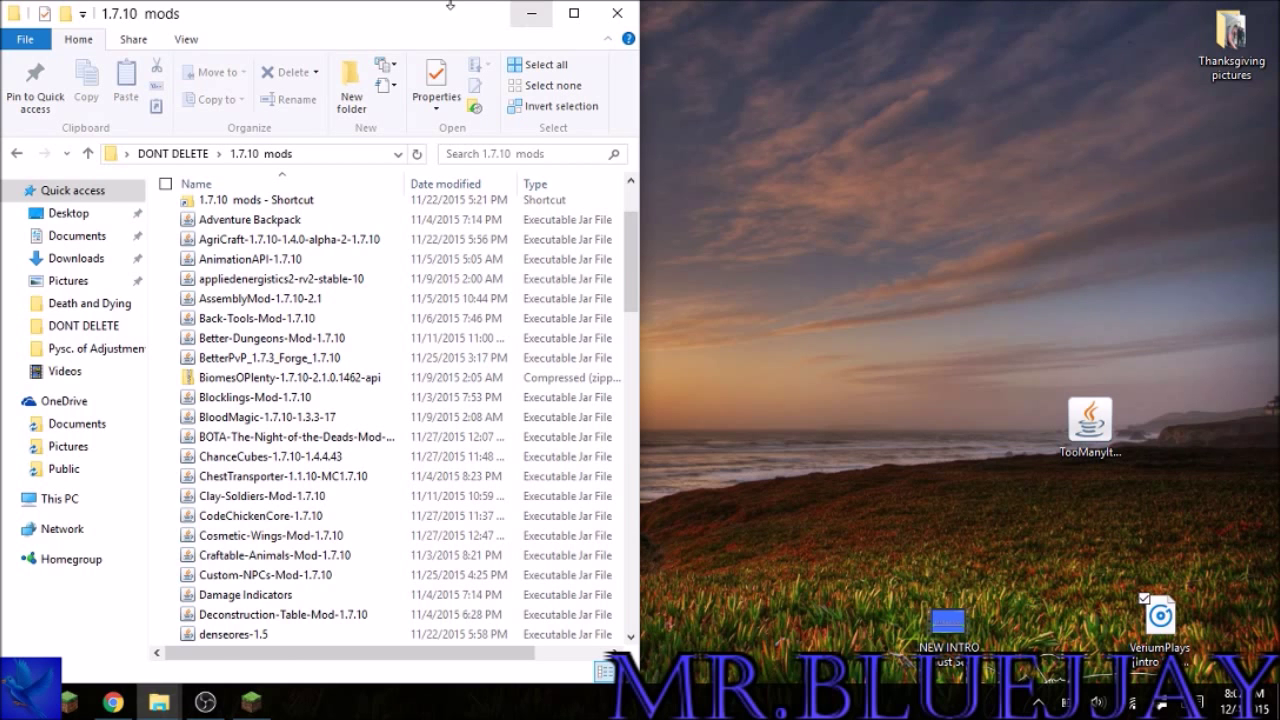
mouse_move(159, 703)
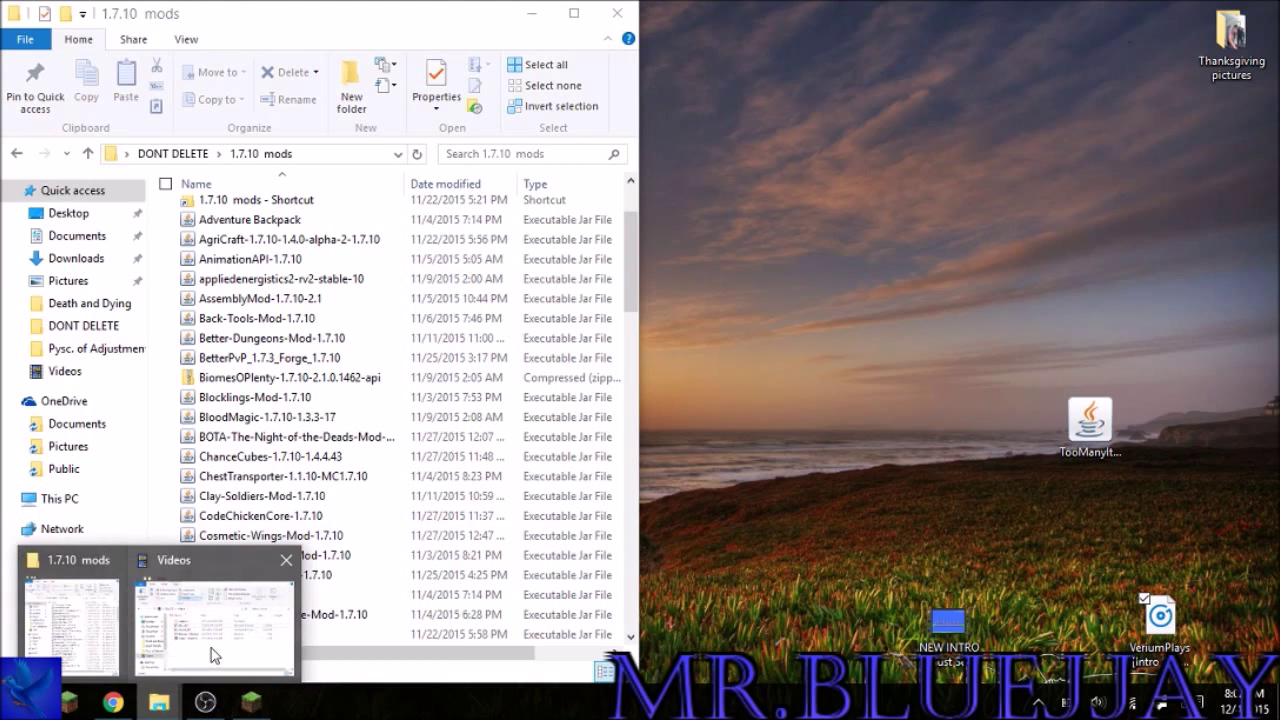
click(63, 614)
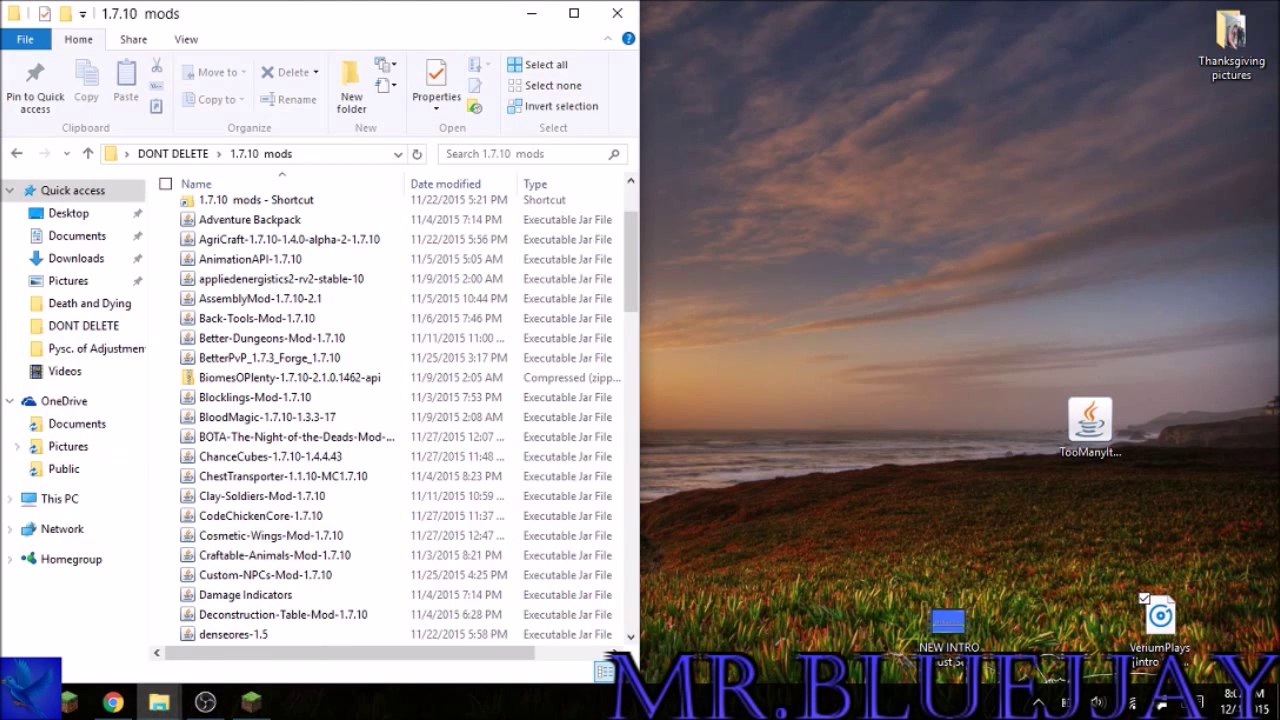
Run %appdata%, open the mods folder inside .minecraft, and arrange its window beside the 1.7.10 mods window.
right_click(24, 702)
click(57, 657)
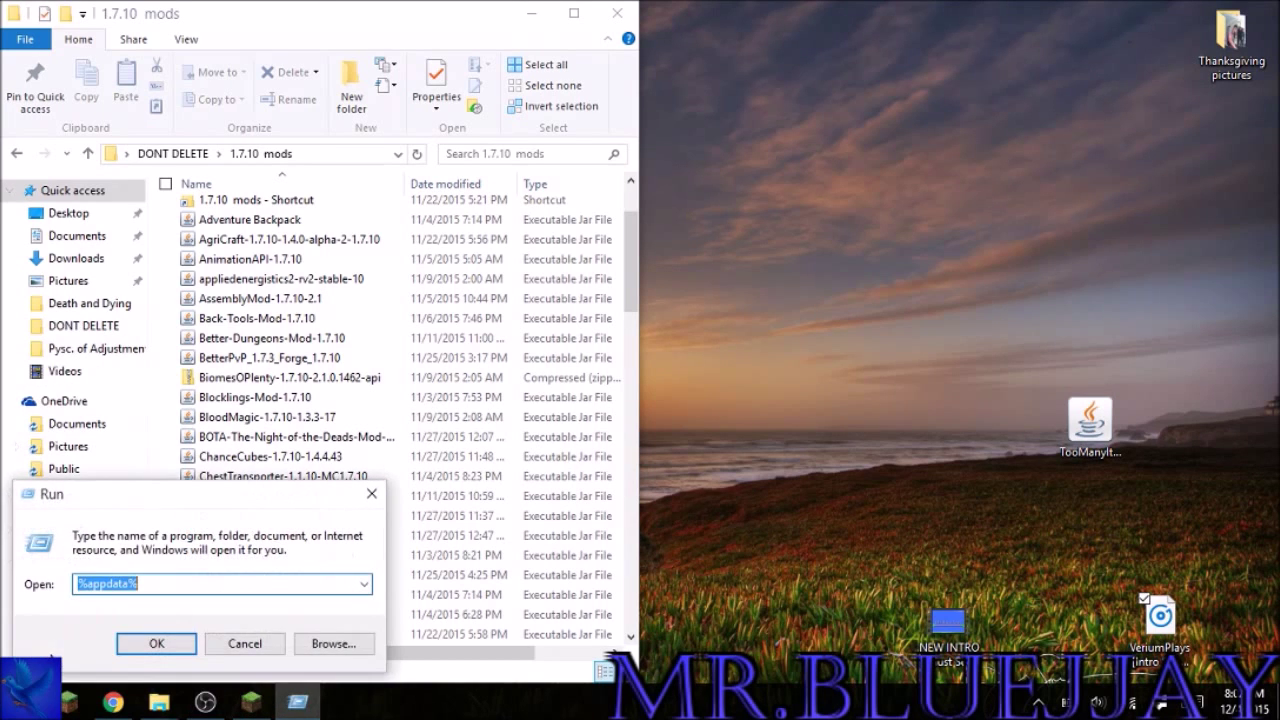
click(157, 644)
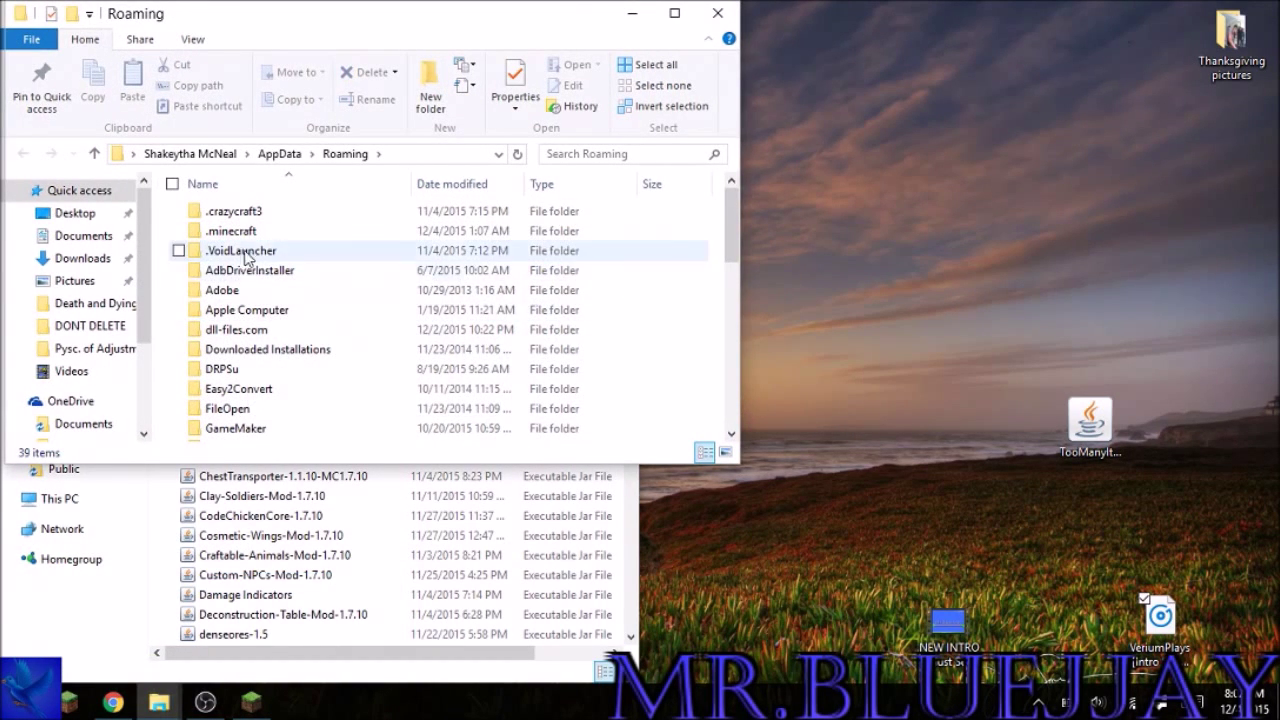
double_click(250, 232)
double_click(216, 408)
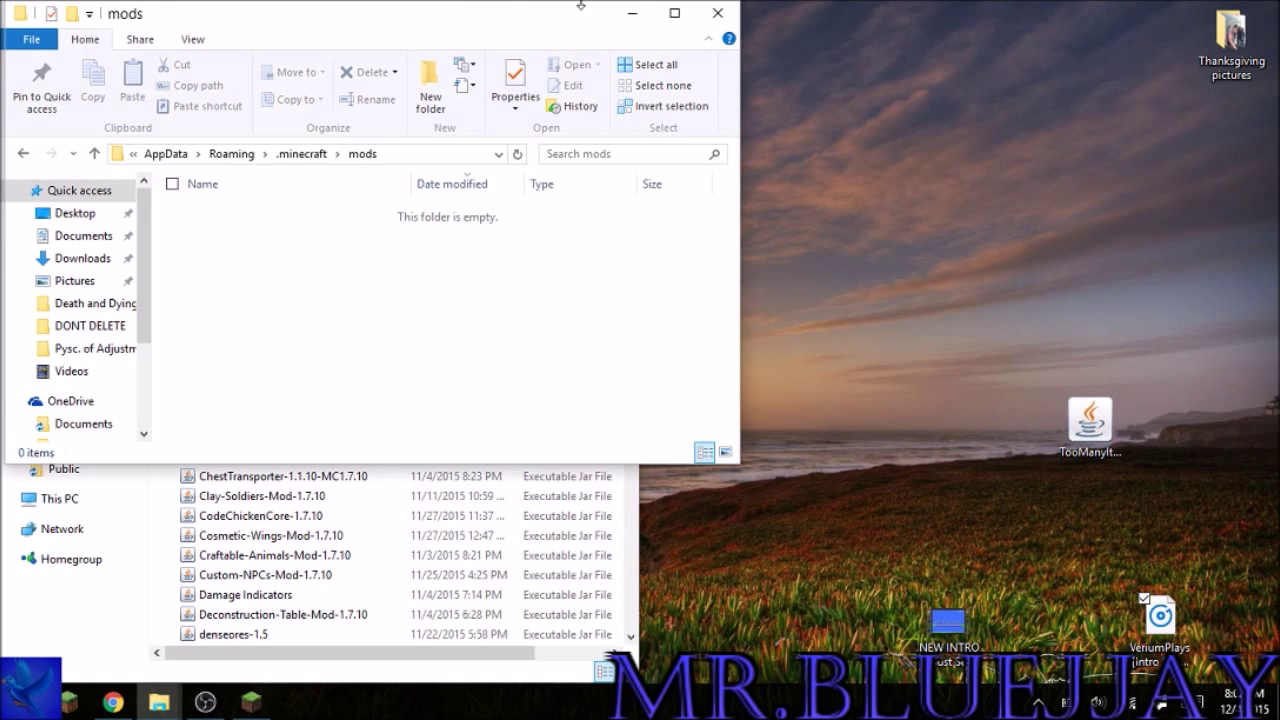
drag(474, 20, 1279, 200)
click(398, 408)
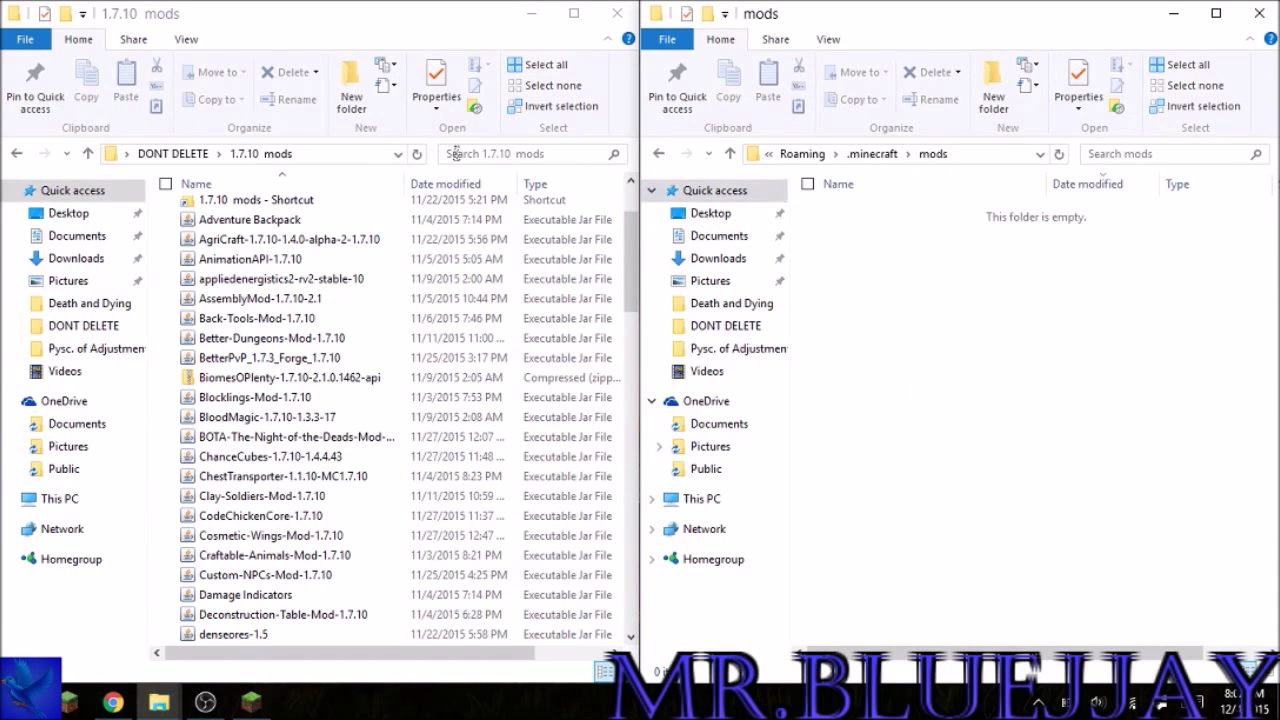
Move the folders MC 1.7.10 - Render Player API core 1.0 and Render-Player-API-Core-1.7.10 into the .minecraft mods folder.
scroll(425, 240, up, 2)
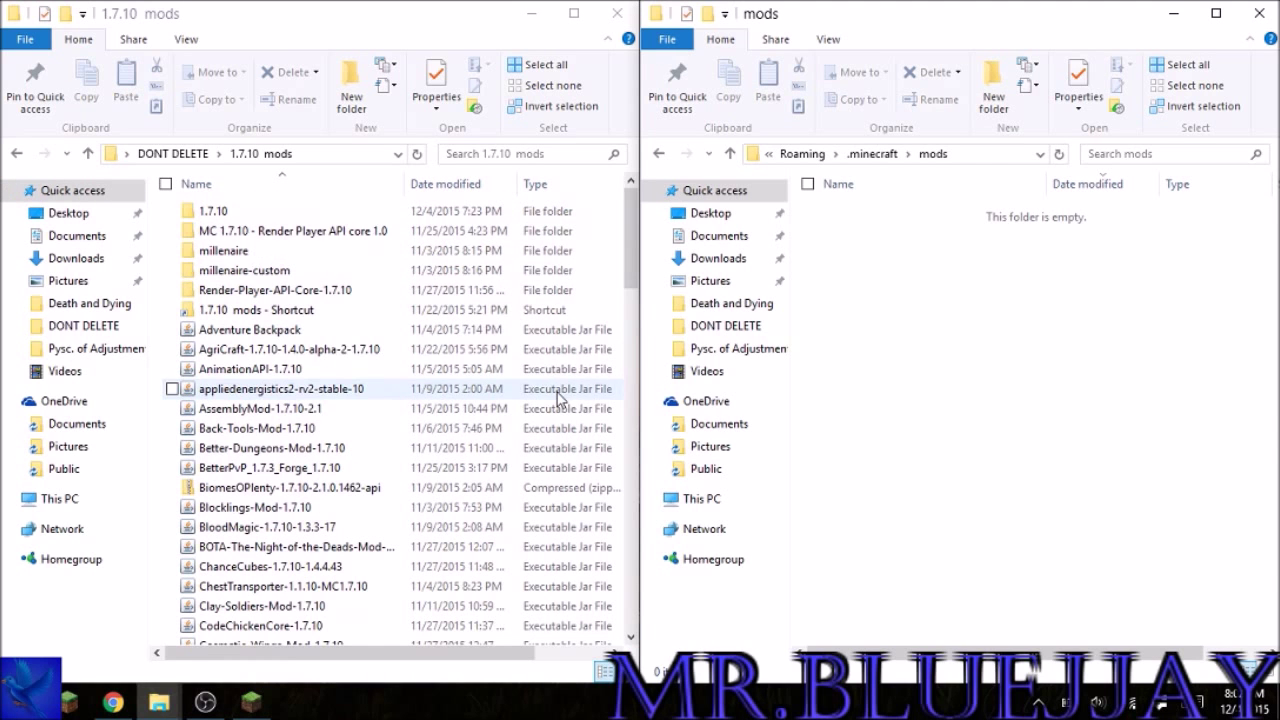
drag(214, 230, 531, 342)
click(236, 272)
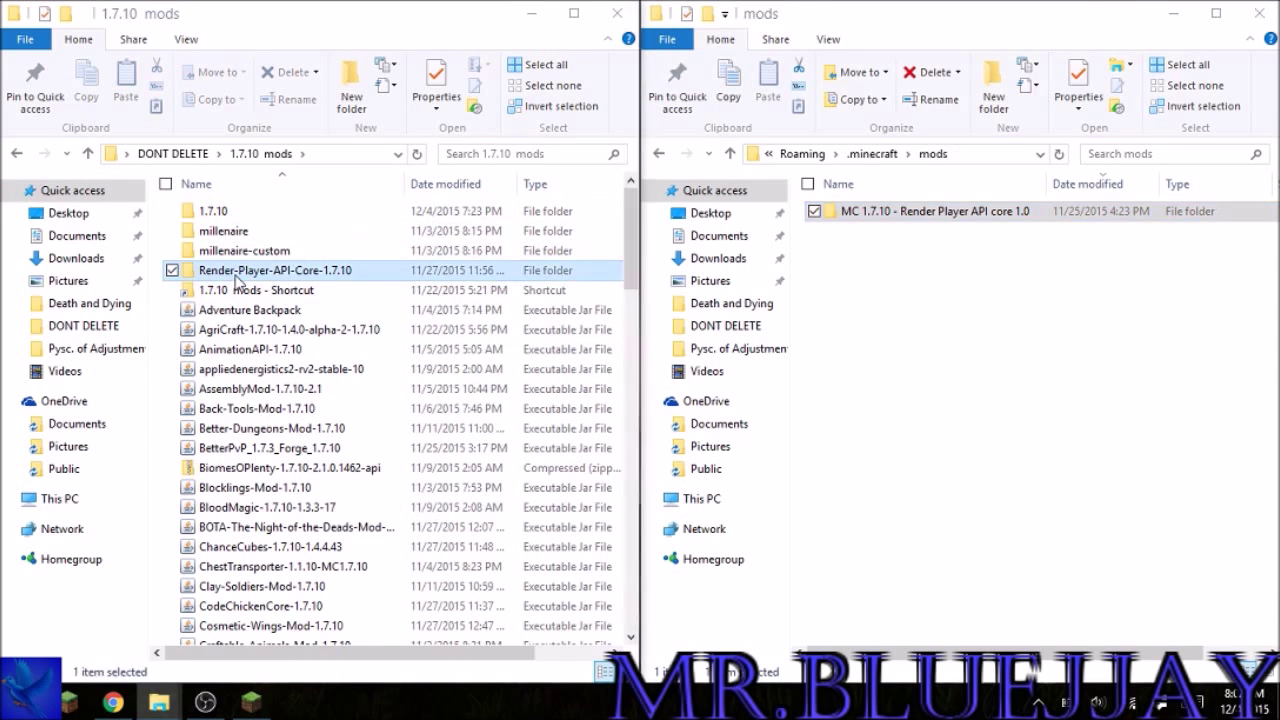
drag(240, 280, 950, 330)
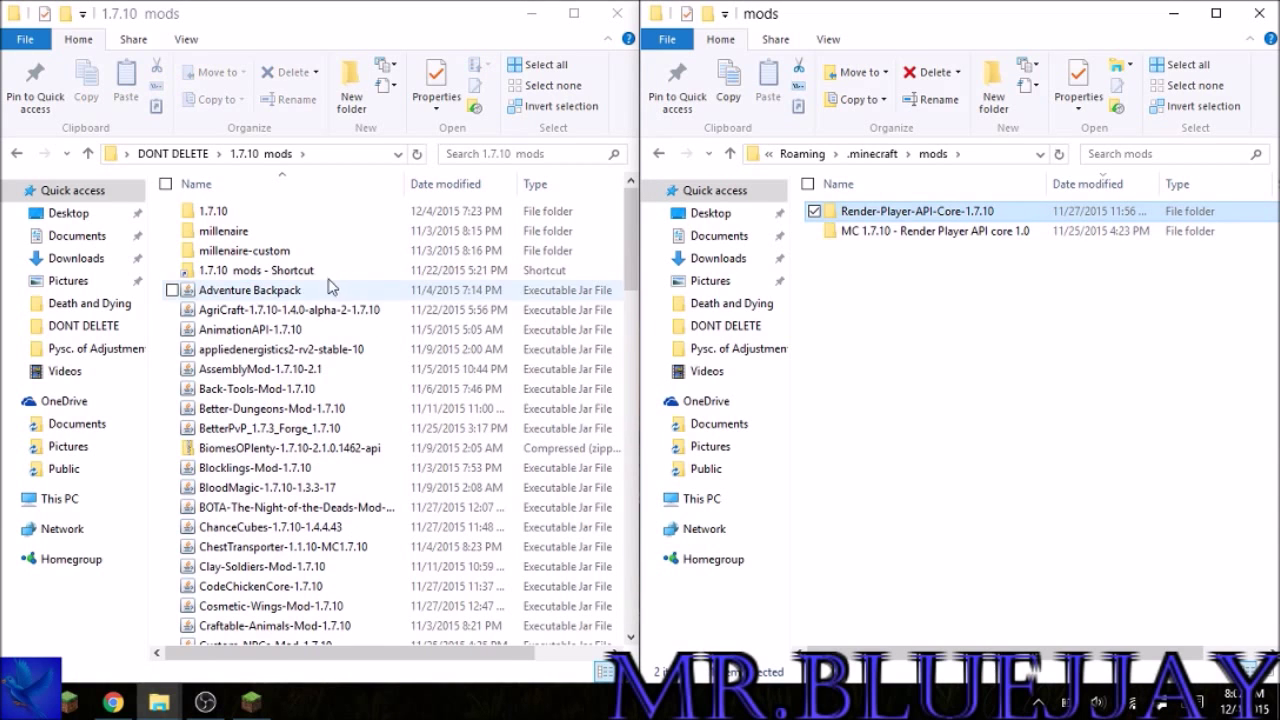
Move the AnimationAPI-1.7.10 and CodeChickenCore-1.7.10 jar files into the .minecraft mods folder.
drag(287, 332, 960, 330)
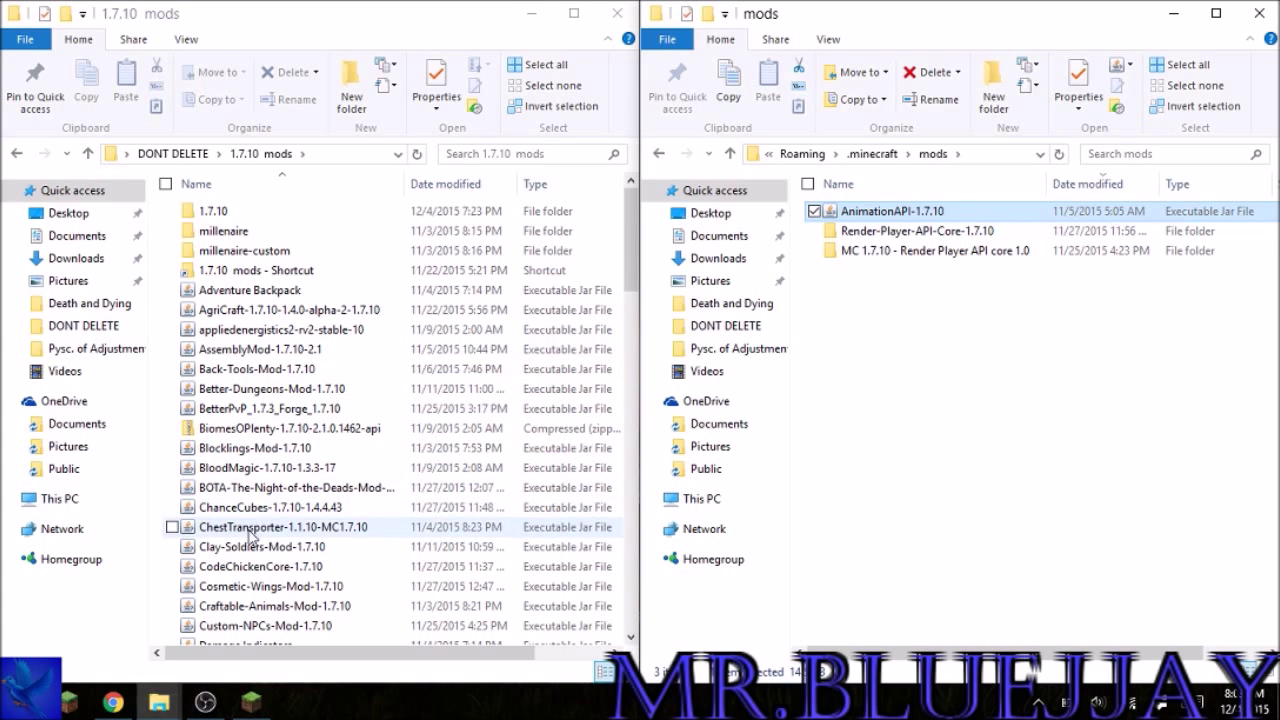
click(266, 570)
drag(266, 572, 1020, 500)
Move the Think-Big-Core-1.7.10 jar file into the .minecraft mods folder.
scroll(320, 600, down, 2)
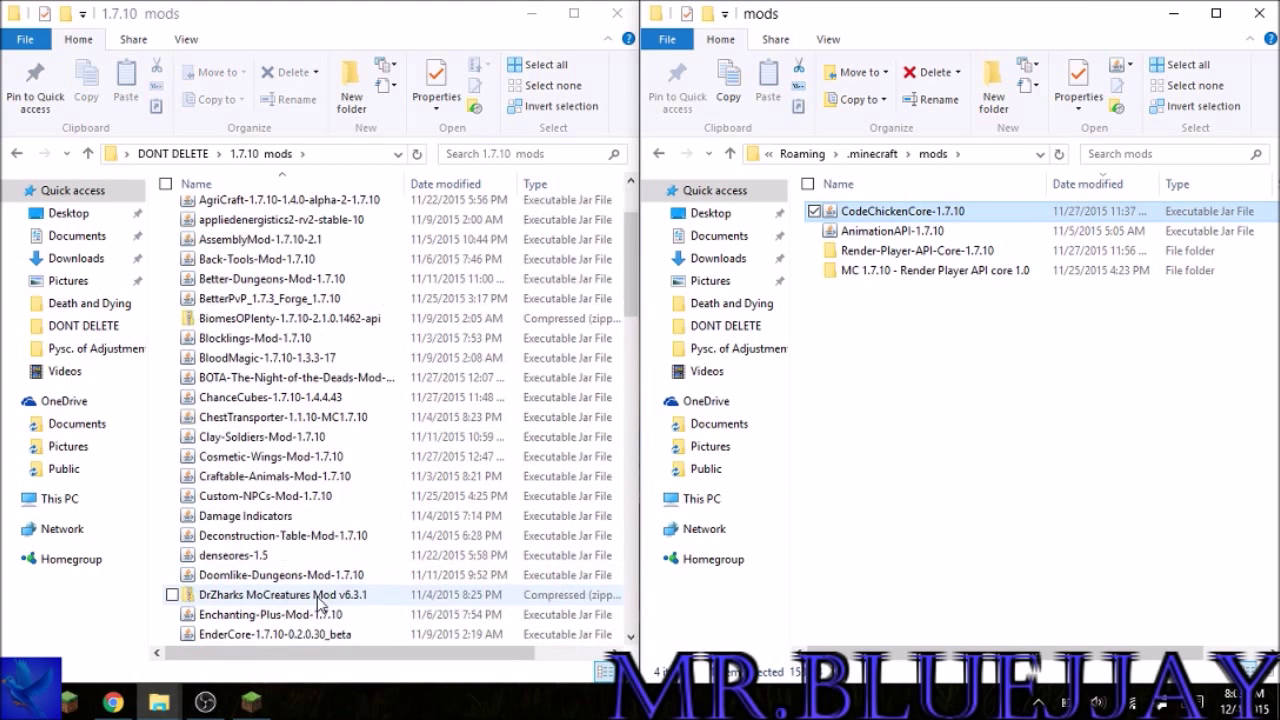
scroll(390, 560, down, 15)
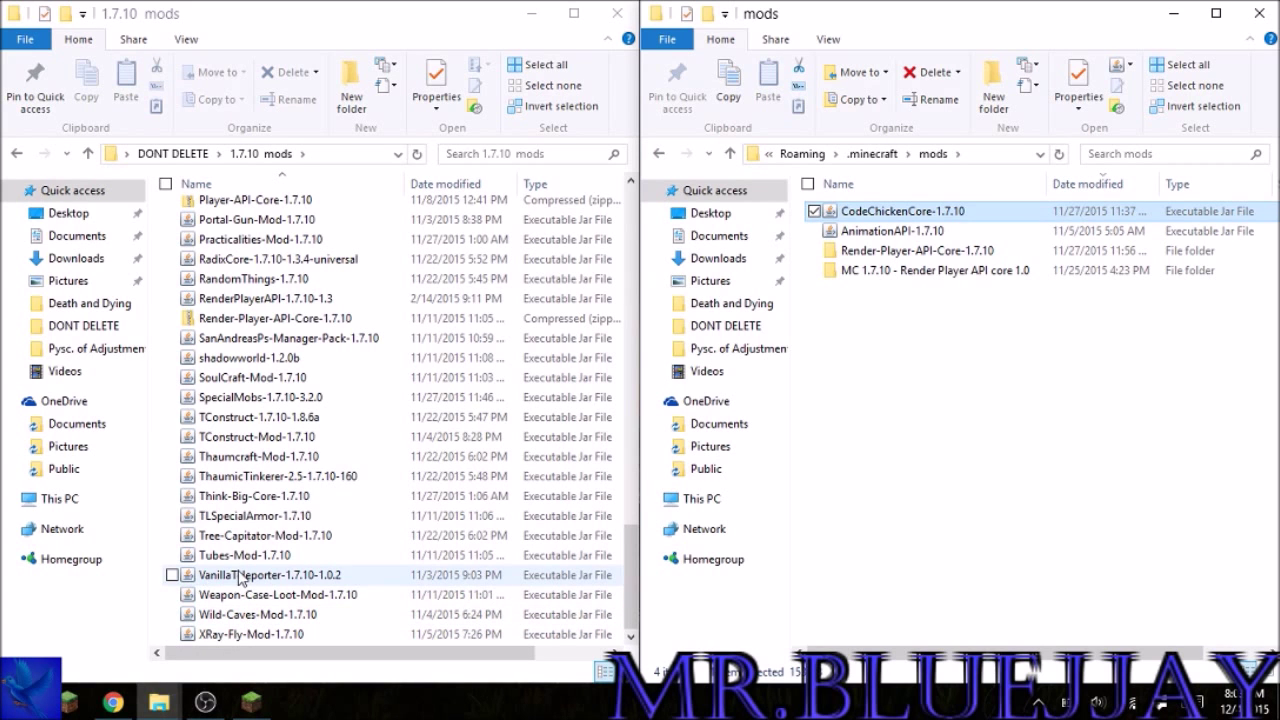
drag(285, 496, 1015, 488)
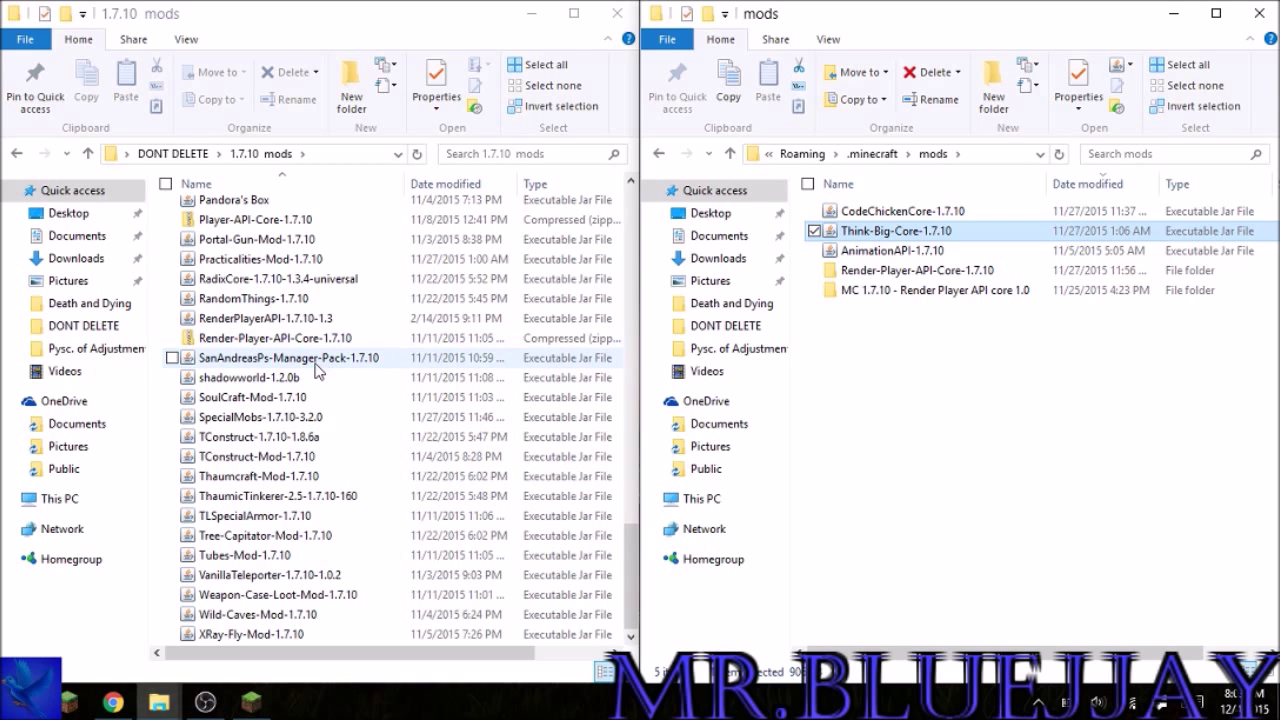
Look inside the zipped Render-Player-API-Core-1.7.10 archive, then move the archive into the .minecraft mods folder.
double_click(268, 339)
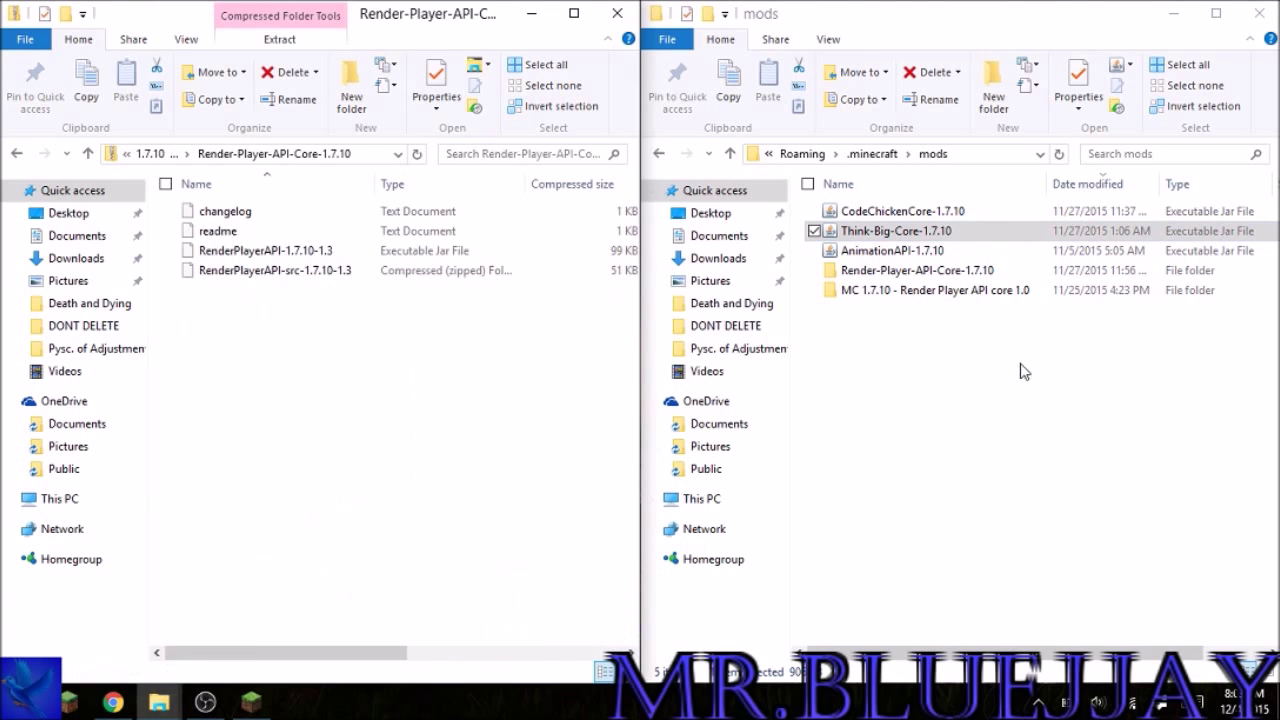
click(16, 156)
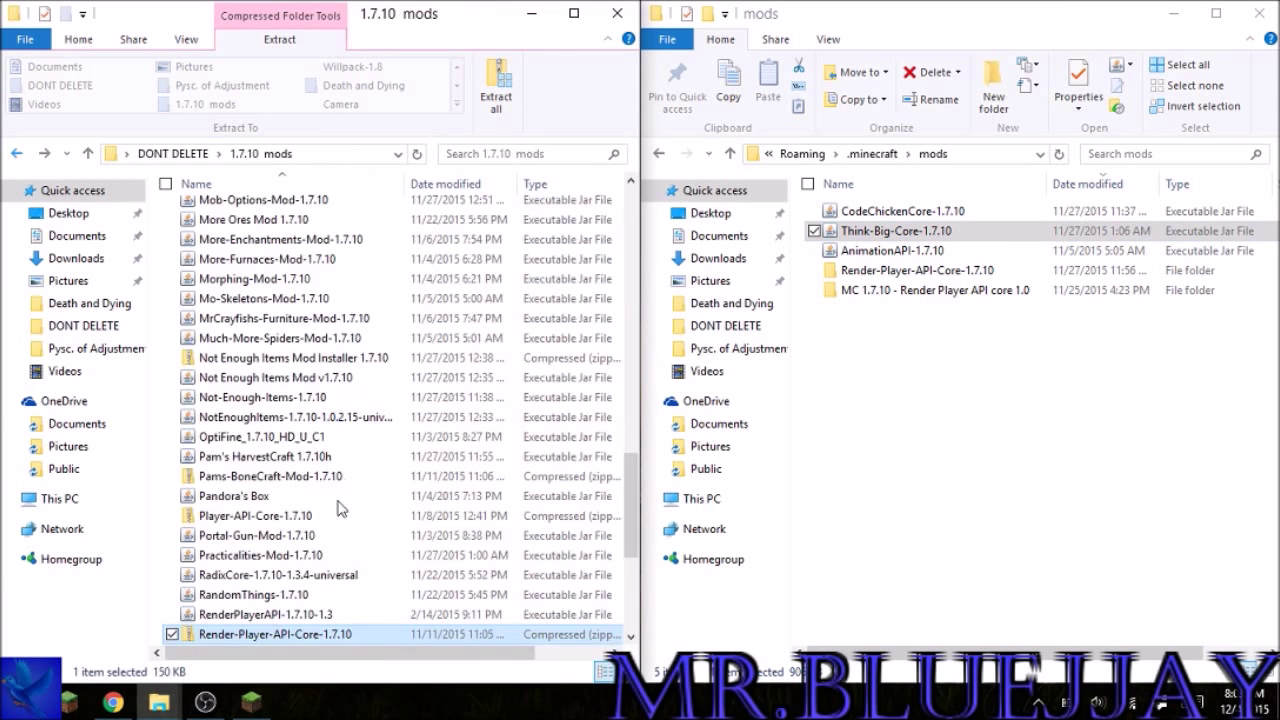
scroll(345, 520, down, 5)
drag(300, 345, 808, 449)
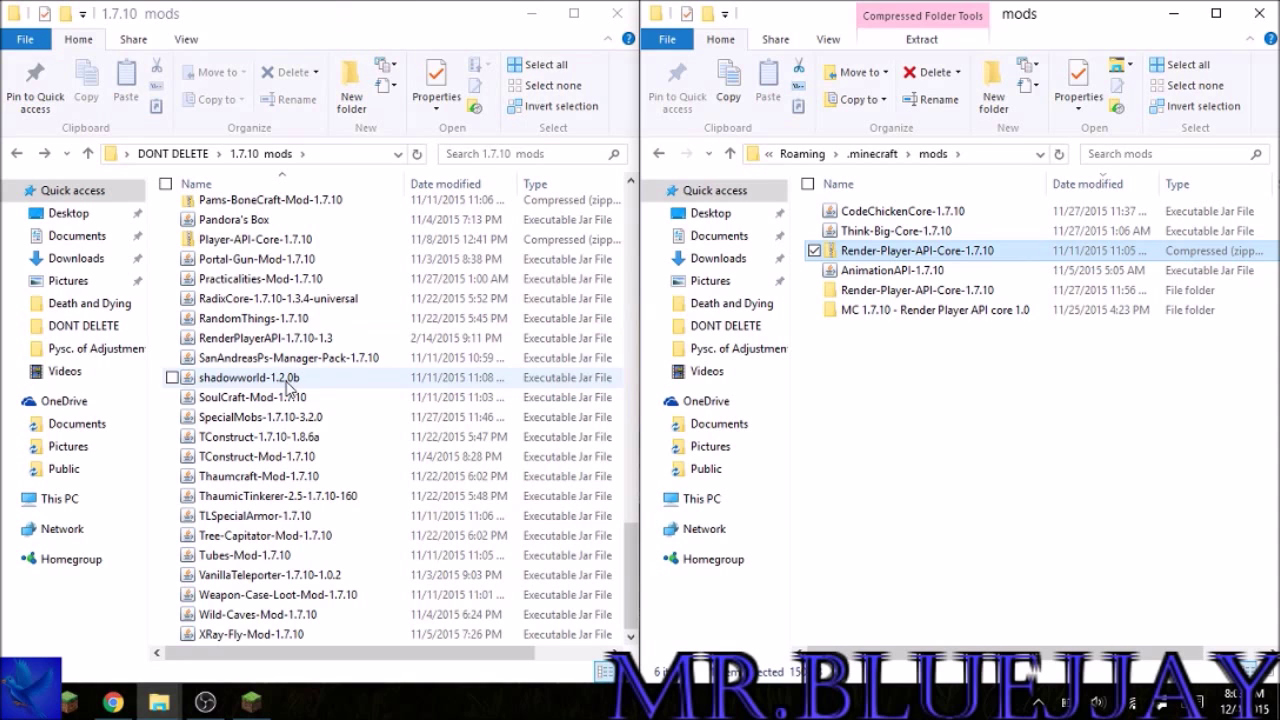
Move the RenderPlayerAPI-1.7.10-1.3 and RadixCore-1.7.10-1.3.4-universal jar files into the .minecraft mods folder.
click(300, 338)
drag(260, 345, 962, 418)
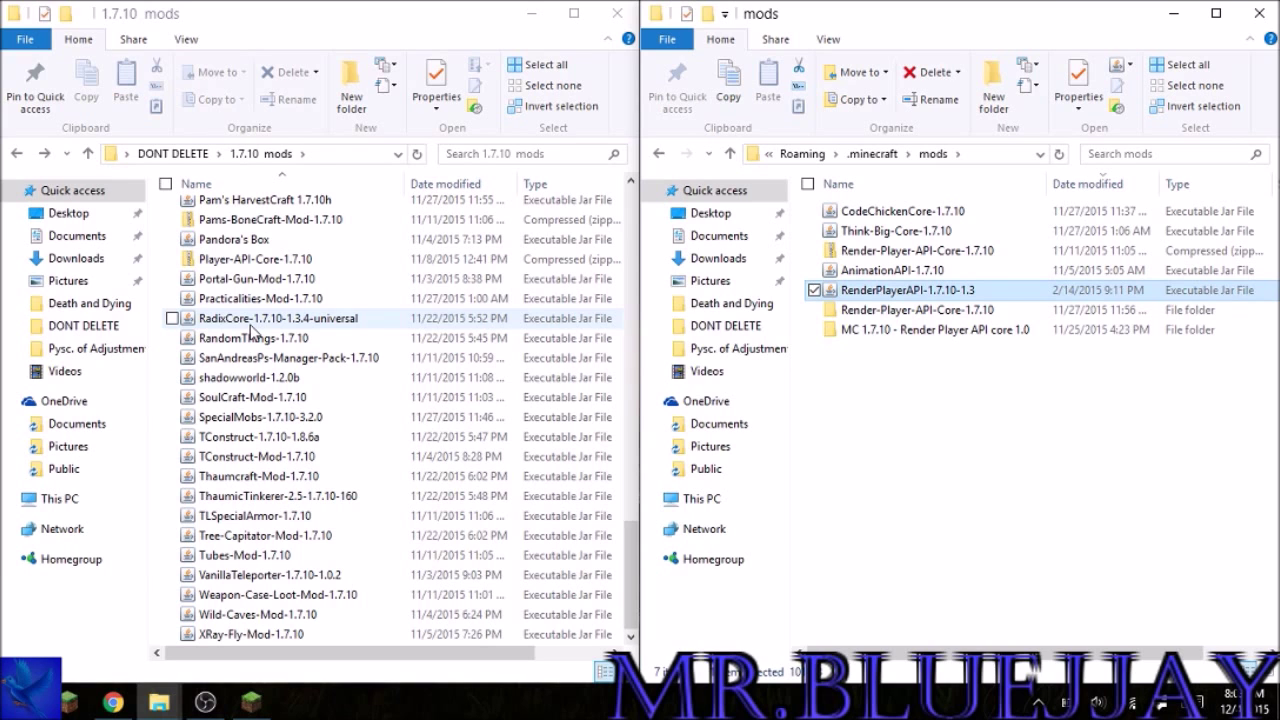
click(252, 322)
drag(251, 337, 985, 450)
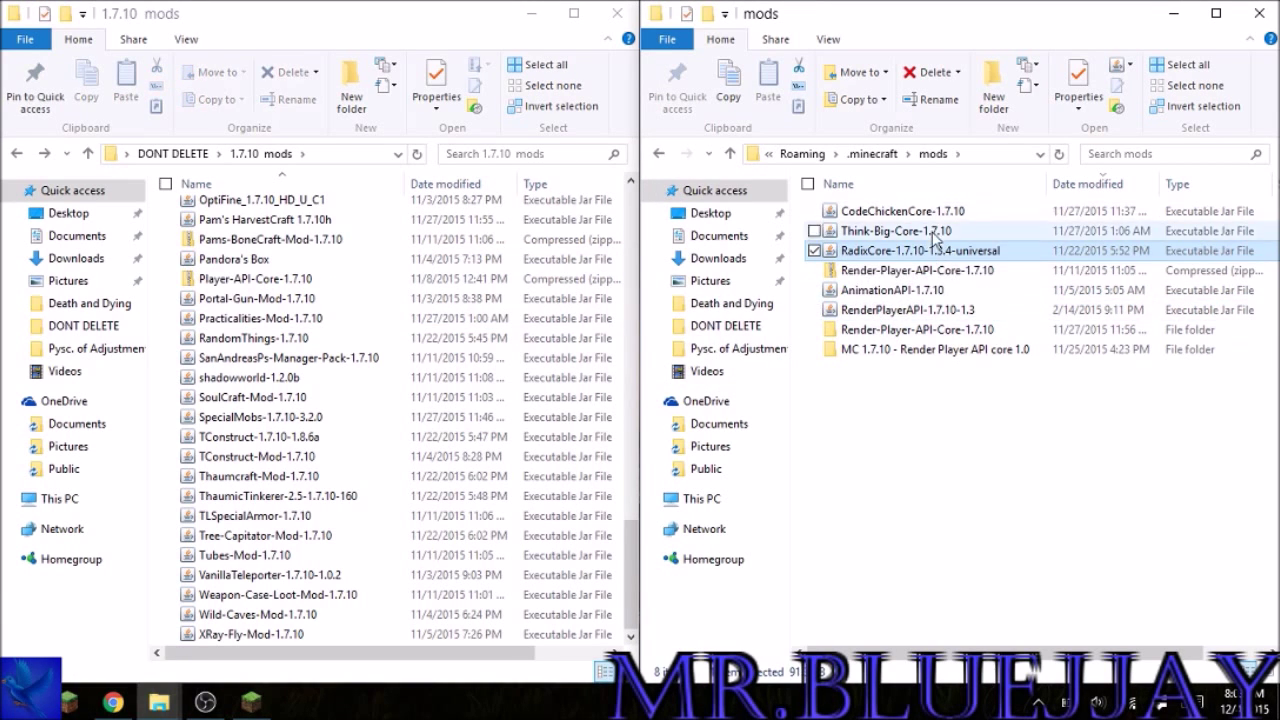
click(966, 460)
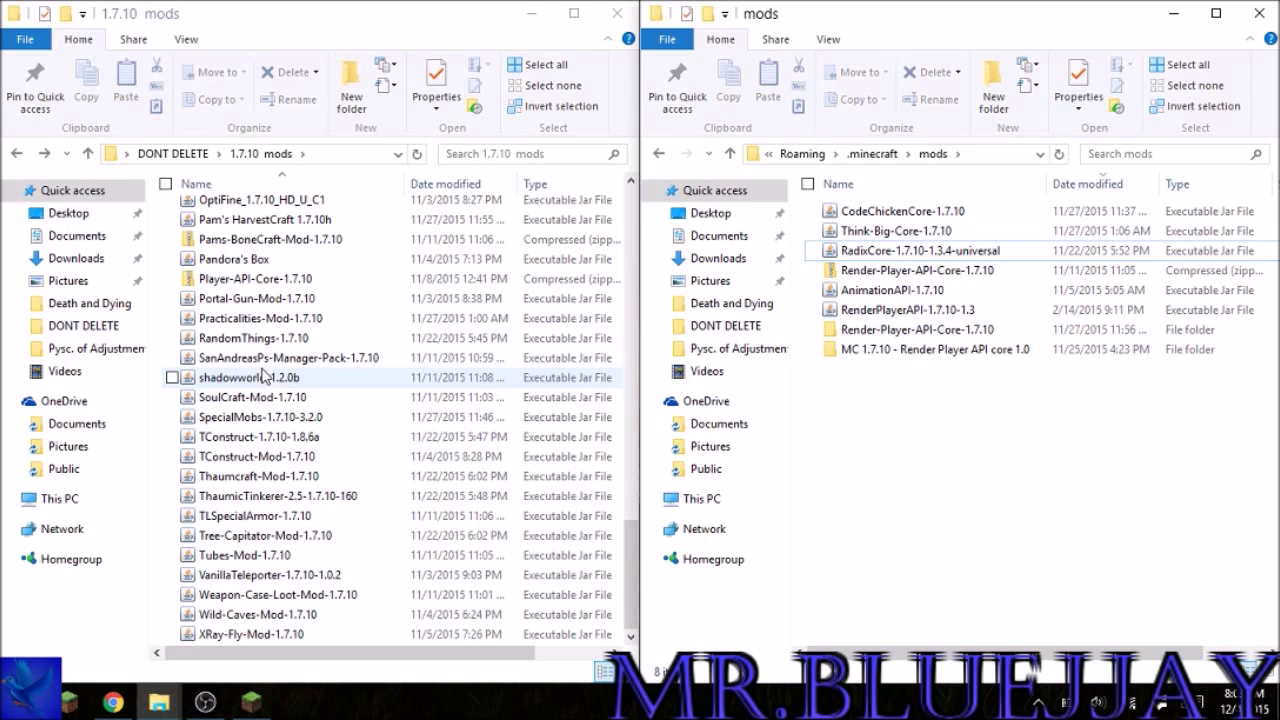
Move the zipped Player-API-Core-1.7.10 archive and the MobiusCore jar file into the .minecraft mods folder.
click(254, 279)
drag(254, 279, 1000, 470)
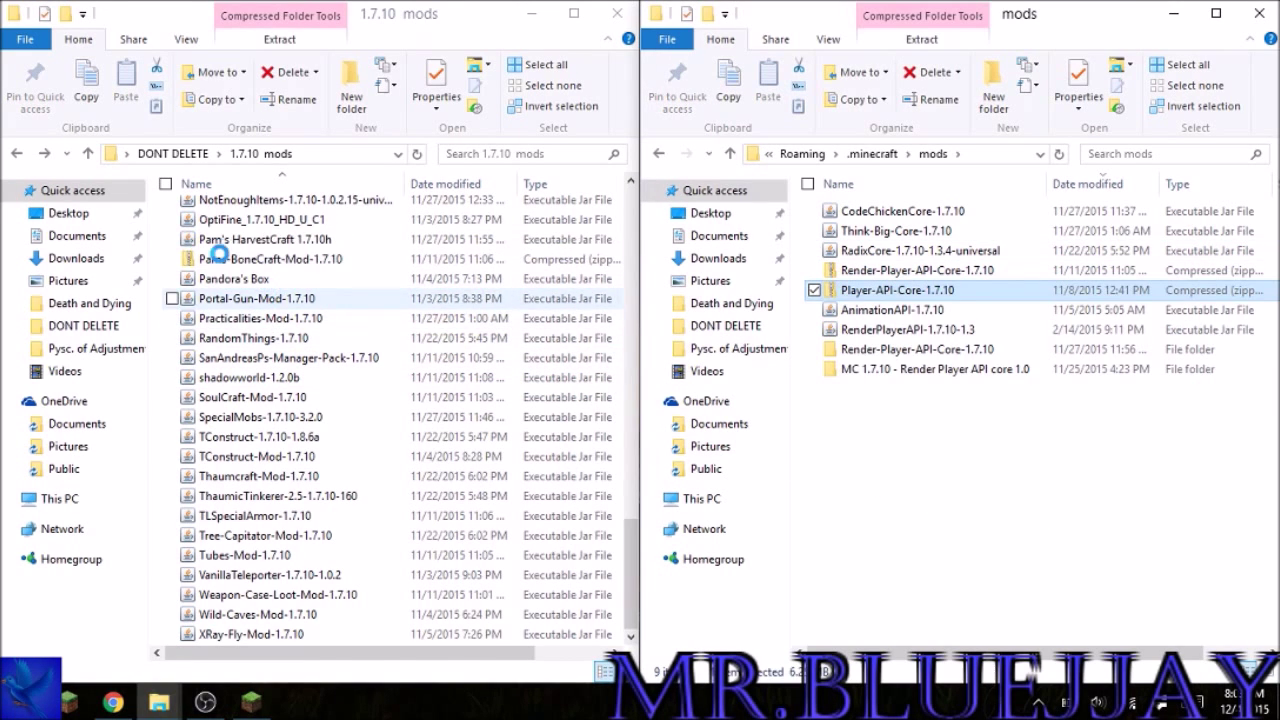
scroll(250, 262, up, 2)
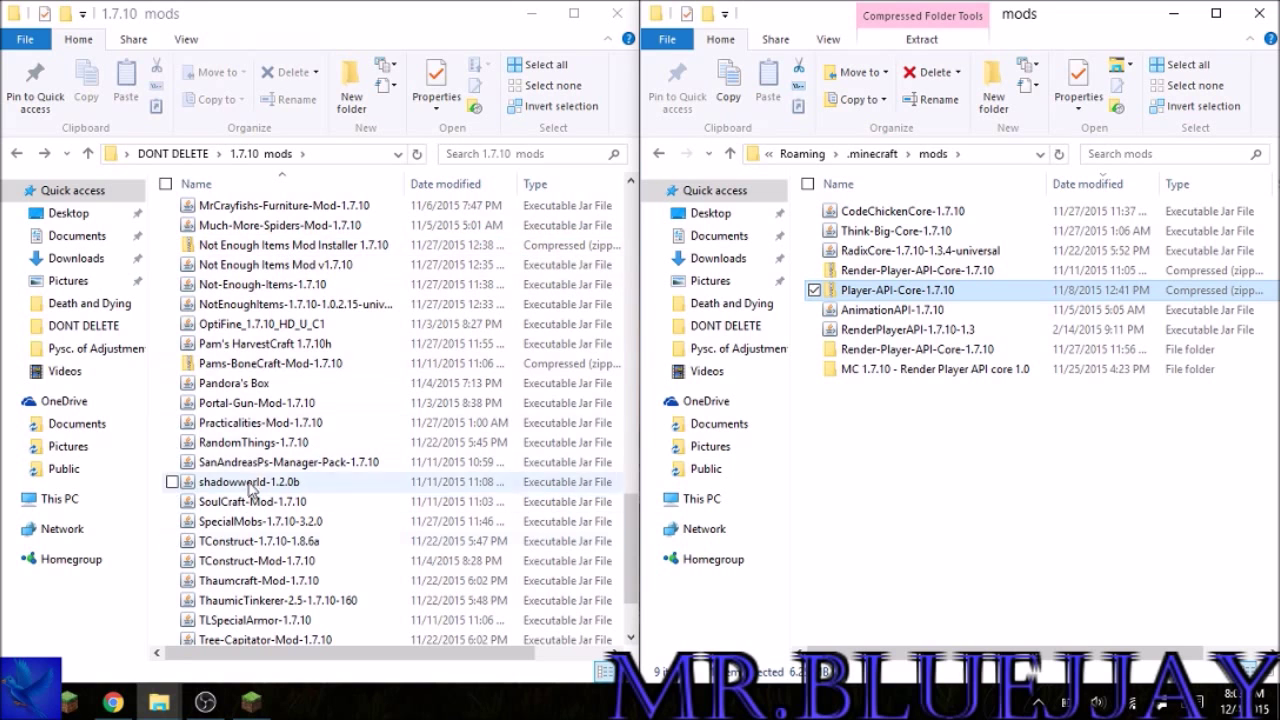
drag(630, 544, 640, 512)
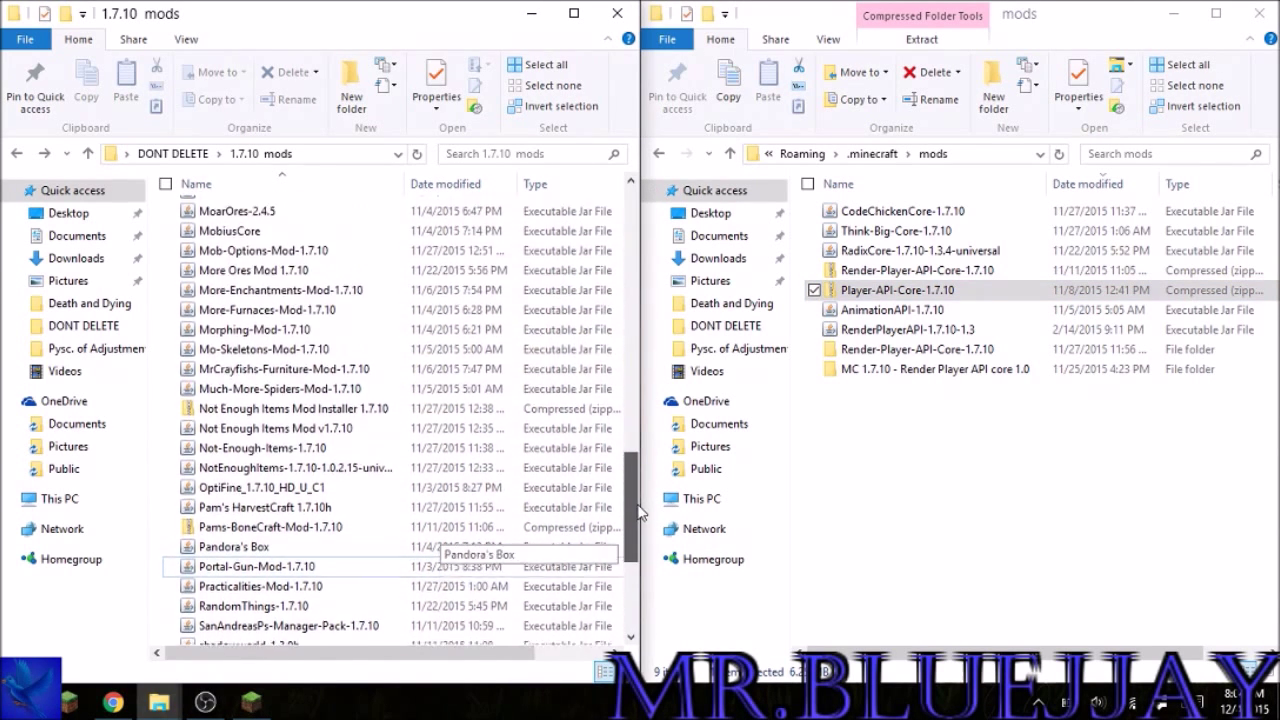
scroll(450, 520, up, 3)
drag(233, 403, 914, 486)
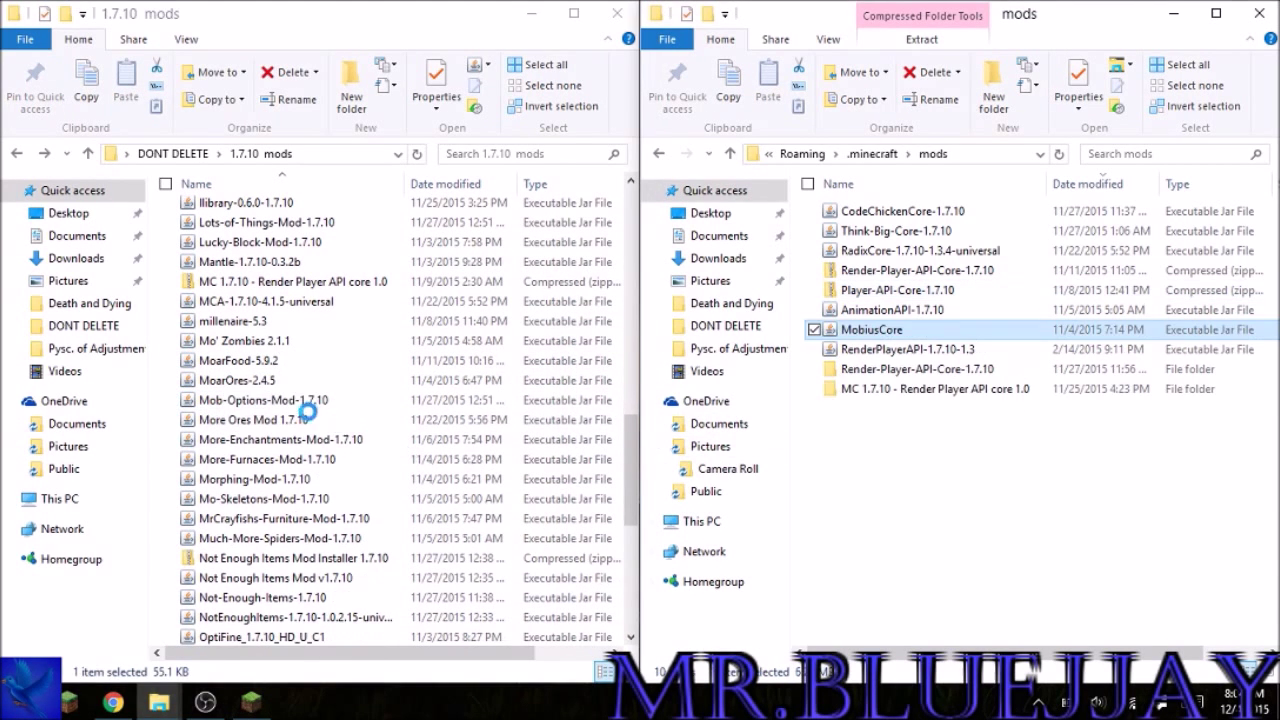
Move the Mantle-1.7.10-0.3.2b and llibrary-0.6.0-1.7.10 jar files and the zipped MC 1.7.10 - Render Player API core 1.0 archive into the .minecraft mods folder.
drag(250, 262, 1018, 428)
click(287, 207)
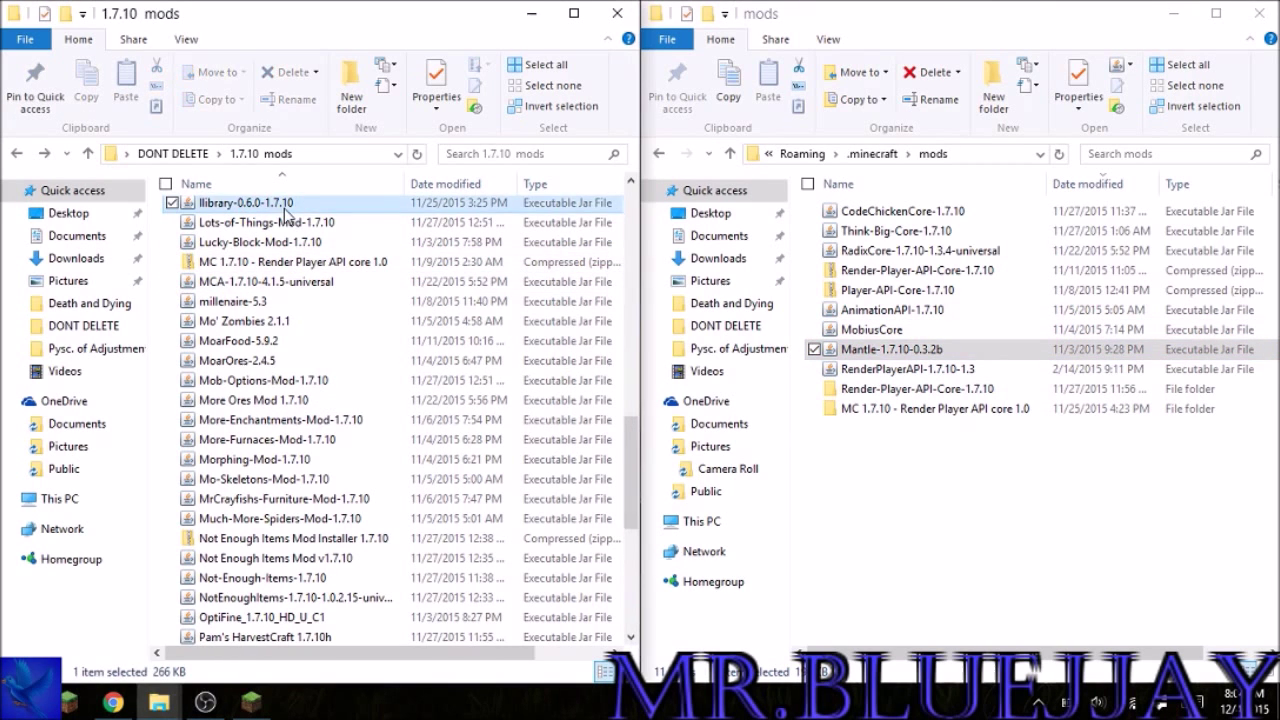
drag(284, 208, 925, 498)
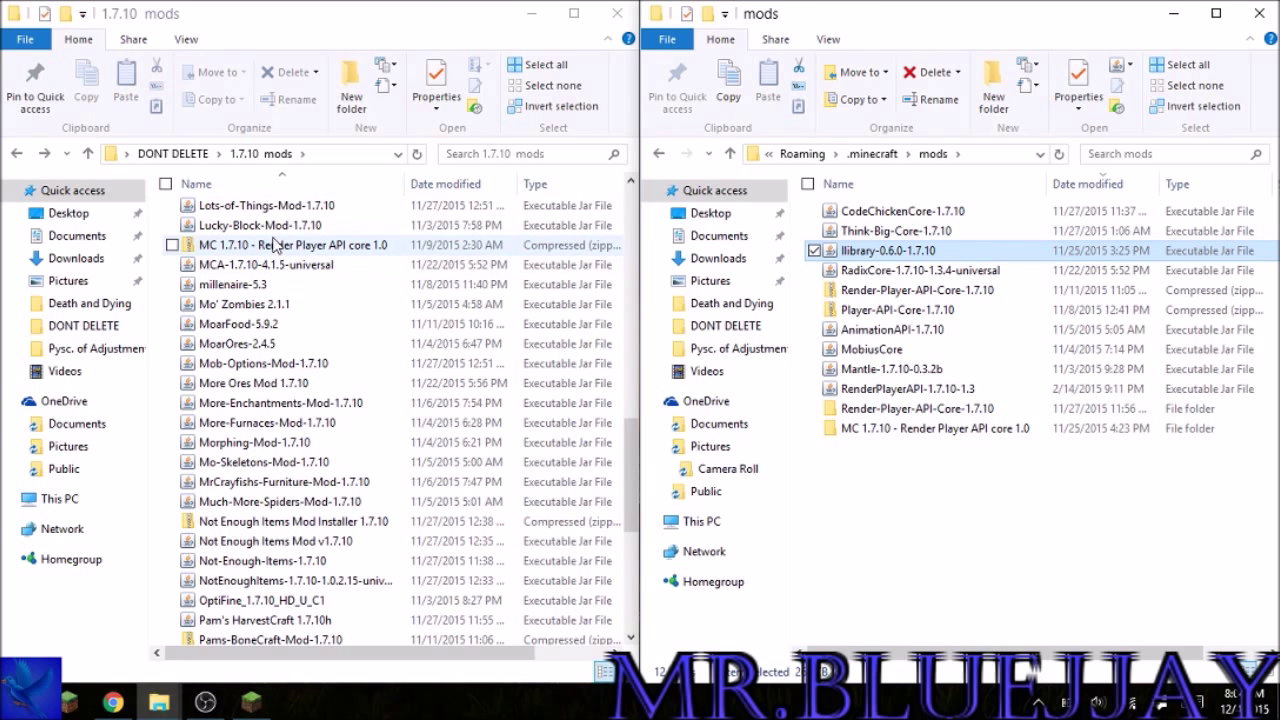
click(275, 245)
drag(216, 256, 951, 509)
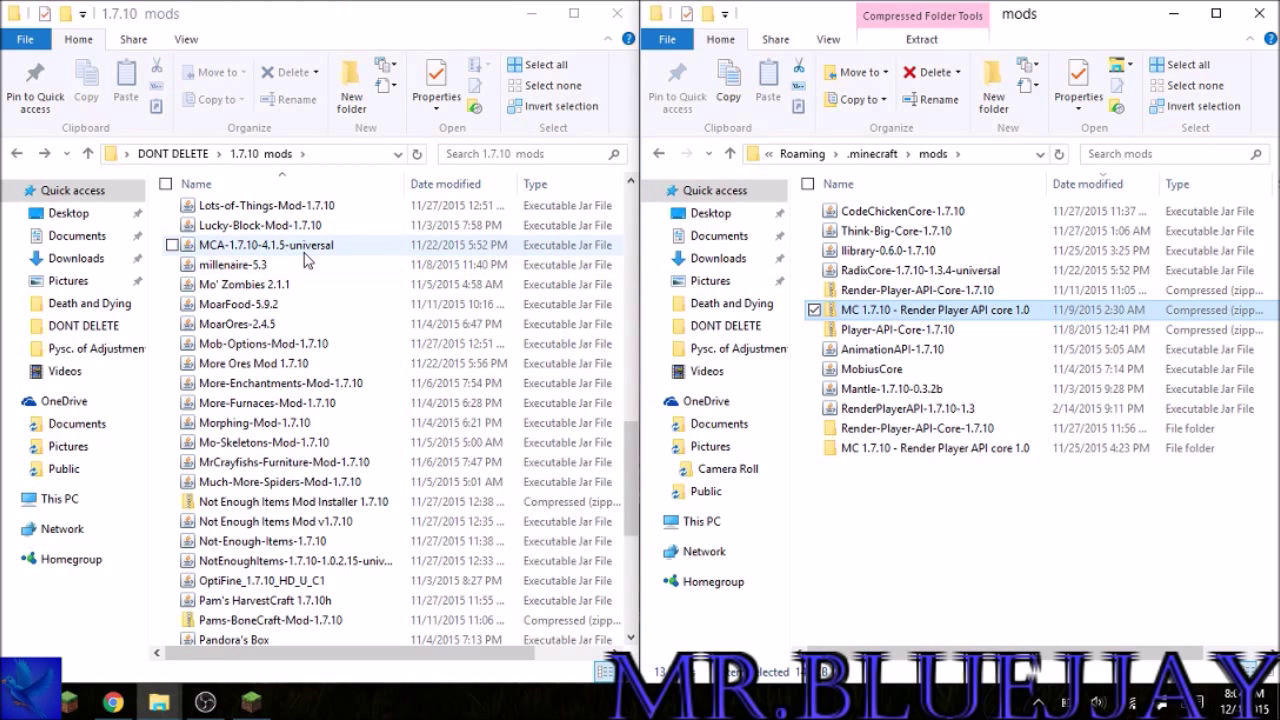
Move the iChunUtil-4.2.2 and GLSL-Shaders-Mod-1.7.10 jar files from the saved 1.7.10 mods folder into the .minecraft mods folder.
click(627, 488)
scroll(627, 488, up, 1)
scroll(633, 484, up, 3)
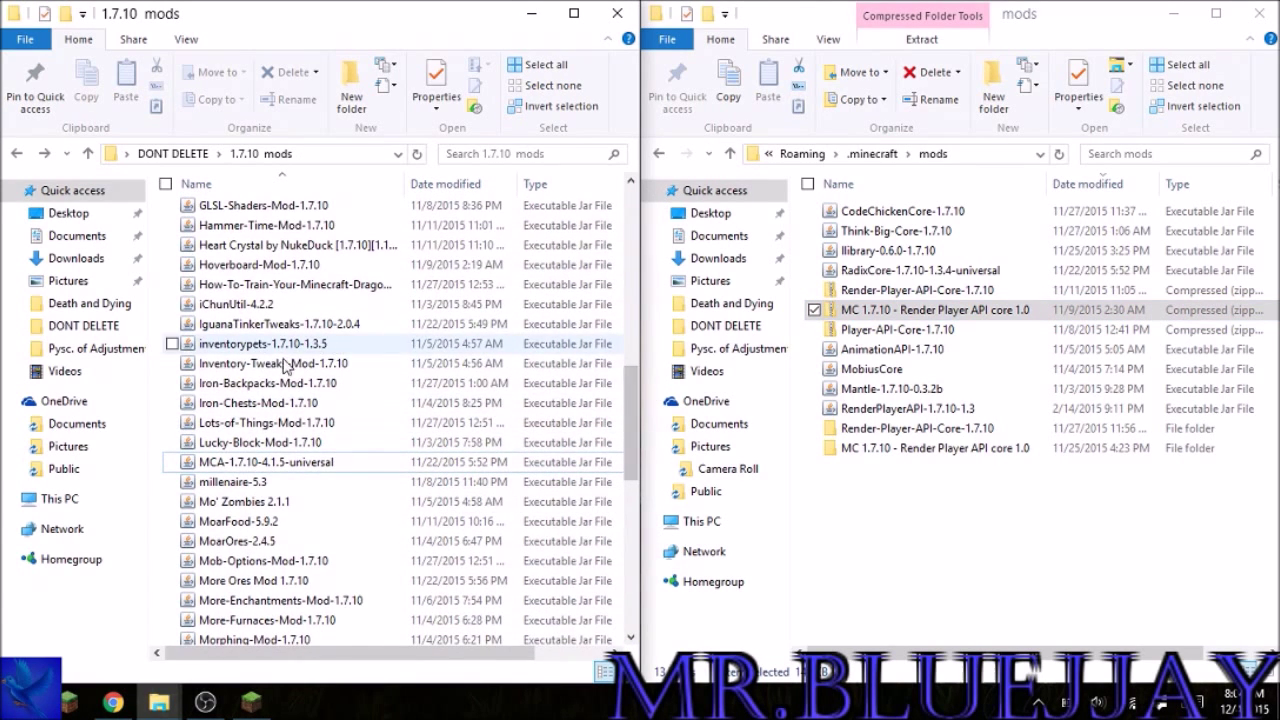
click(229, 308)
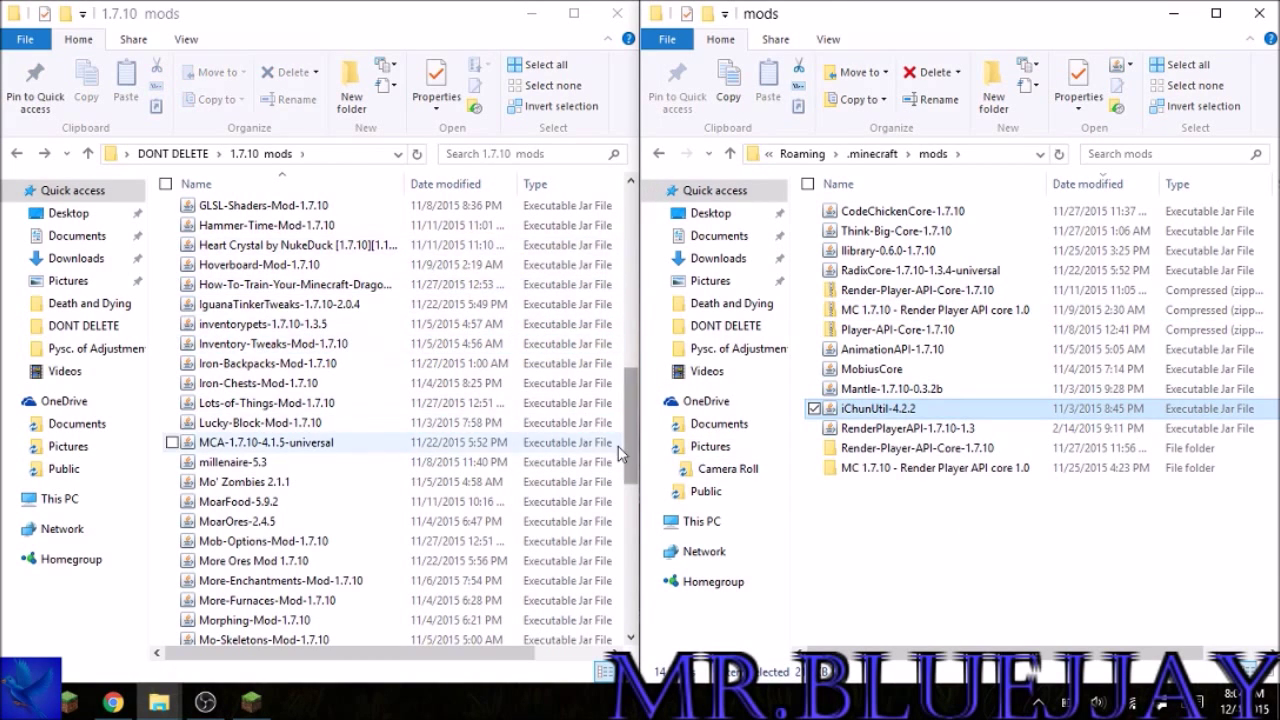
drag(630, 430, 631, 398)
drag(242, 330, 865, 495)
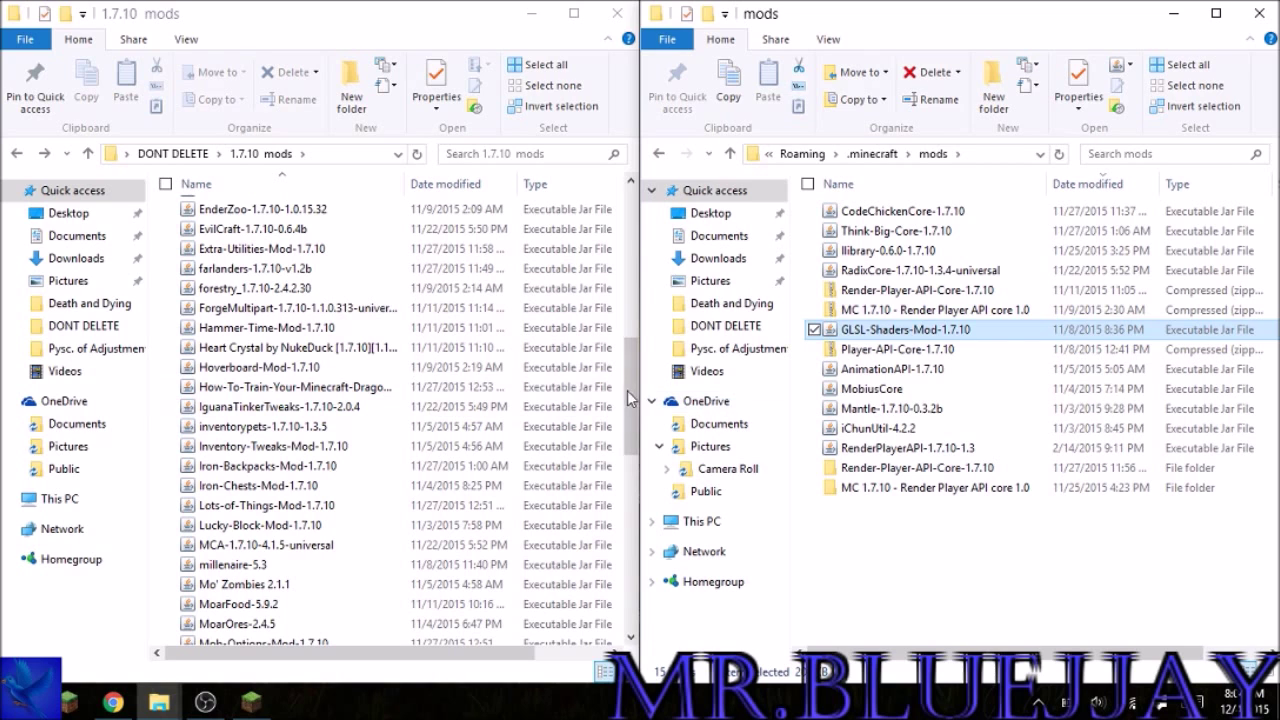
Move the EnderIO-1.7.10-2.3.0.418_beta and EnderCore-1.7.10-0.2.0.30_beta jar files into the .minecraft mods folder.
scroll(630, 392, up, 2)
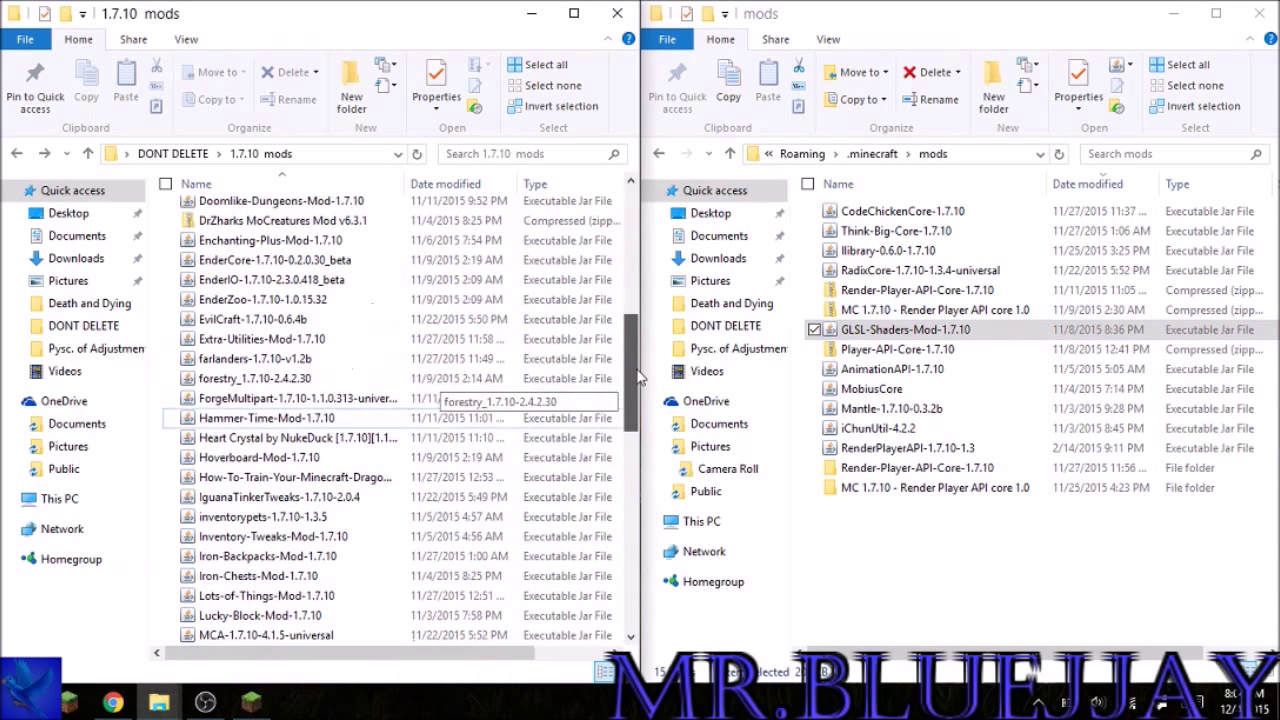
scroll(638, 376, up, 1)
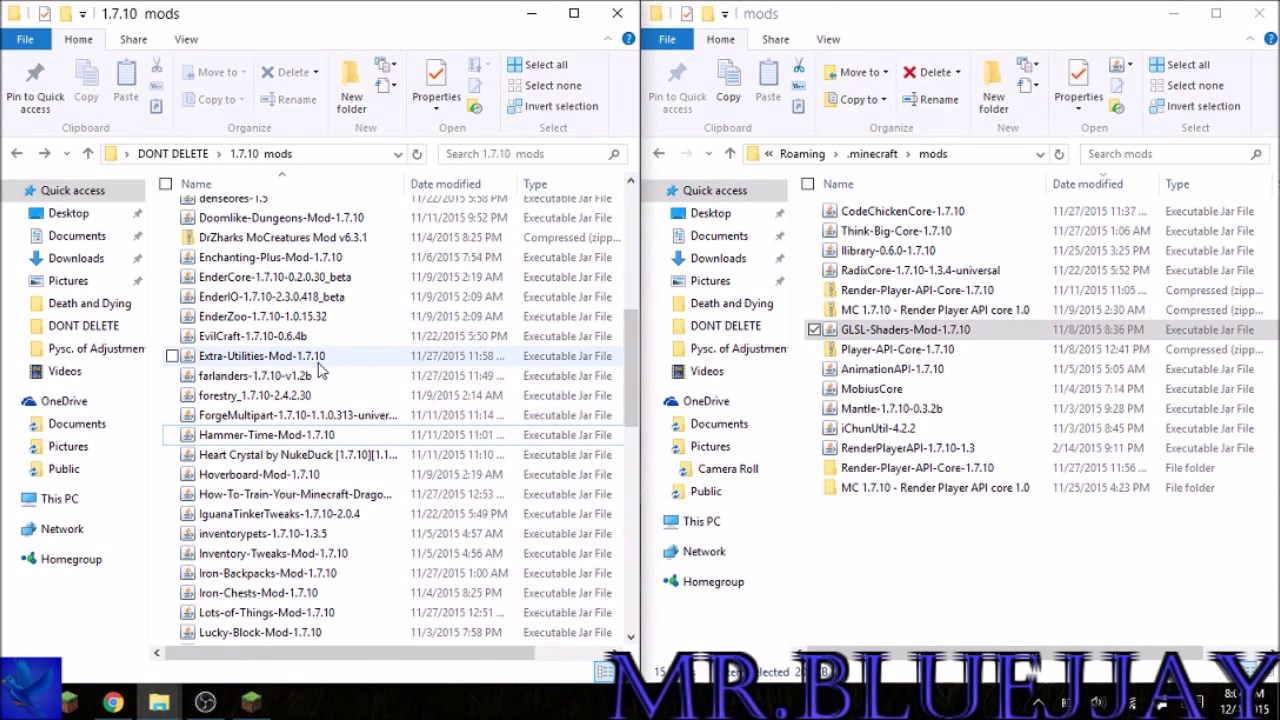
click(338, 298)
drag(344, 302, 1000, 575)
click(295, 277)
drag(250, 270, 157, 327)
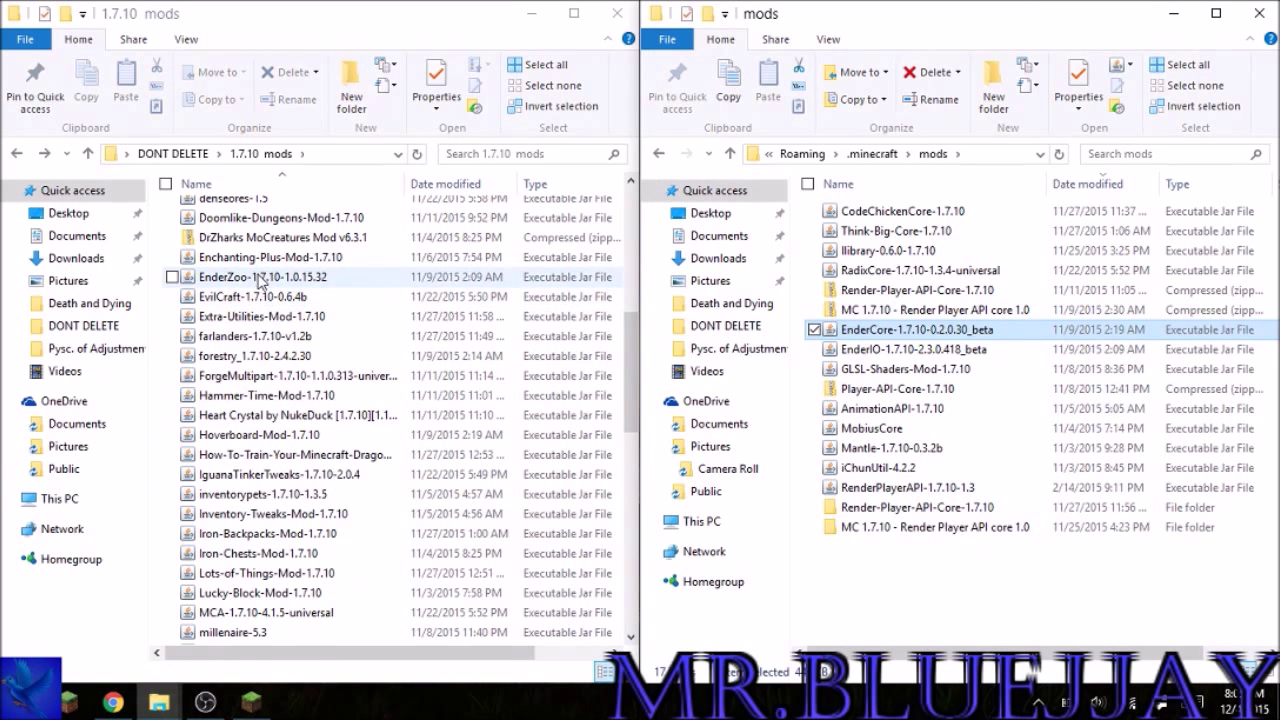
Look through the whole saved mods list and its 1.7.10 subfolder for remaining core and library files.
scroll(423, 440, up, 10)
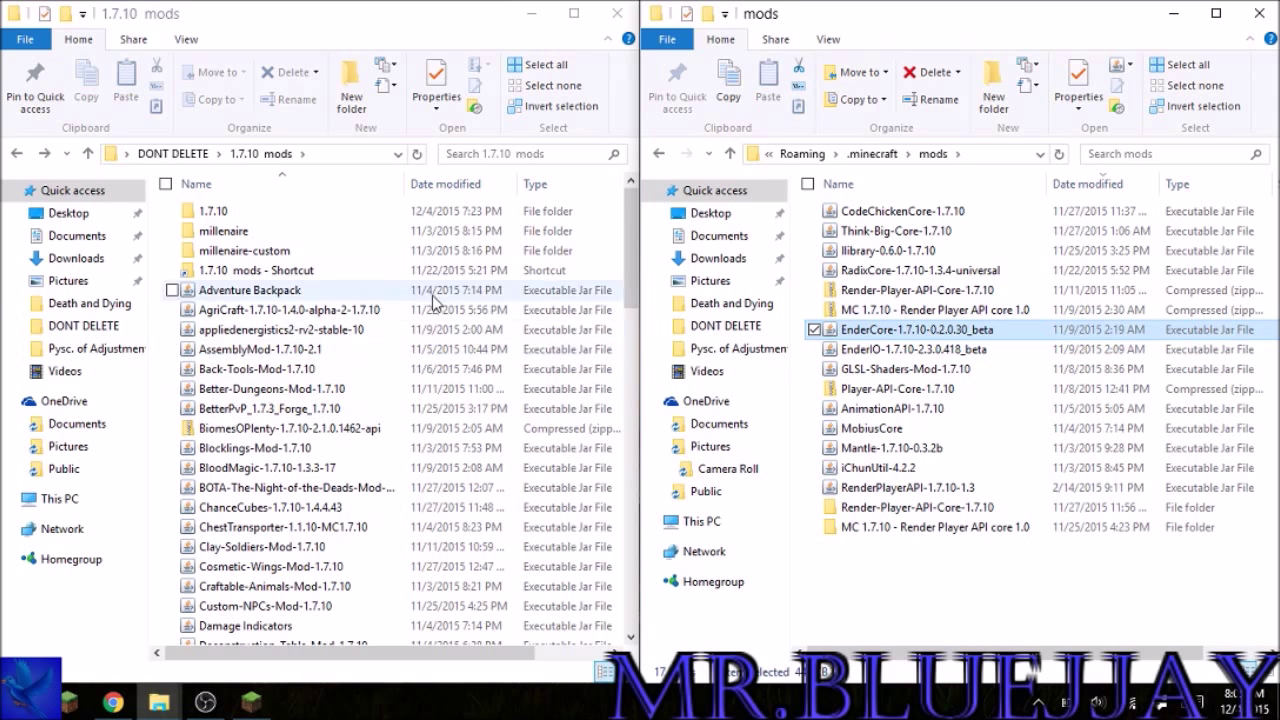
scroll(392, 437, down, 15)
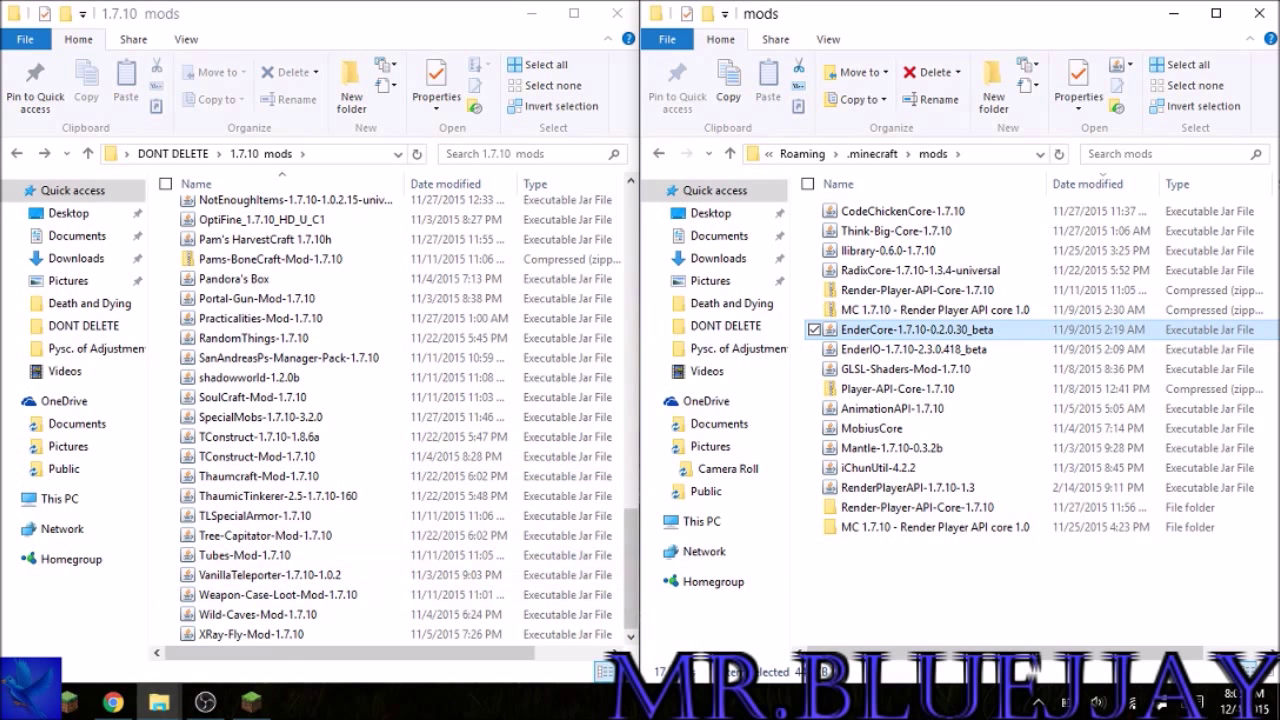
drag(629, 542, 614, 110)
click(631, 205)
click(631, 205)
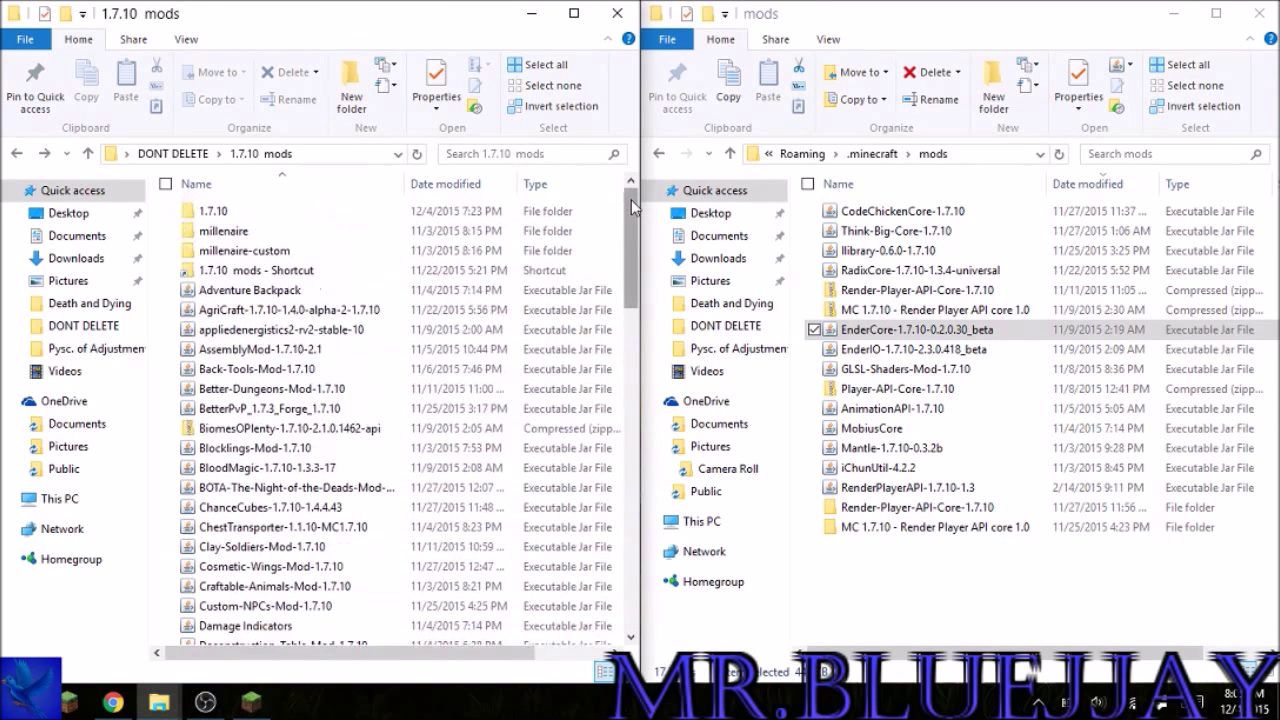
double_click(308, 211)
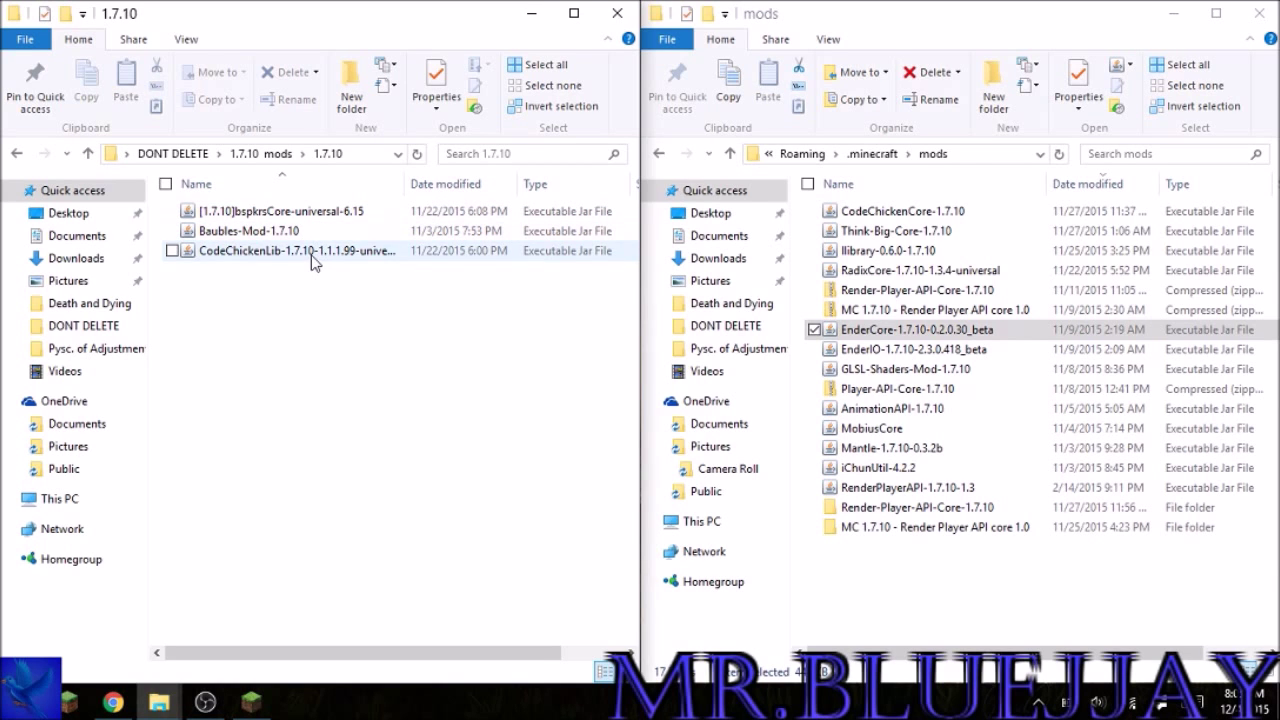
click(16, 154)
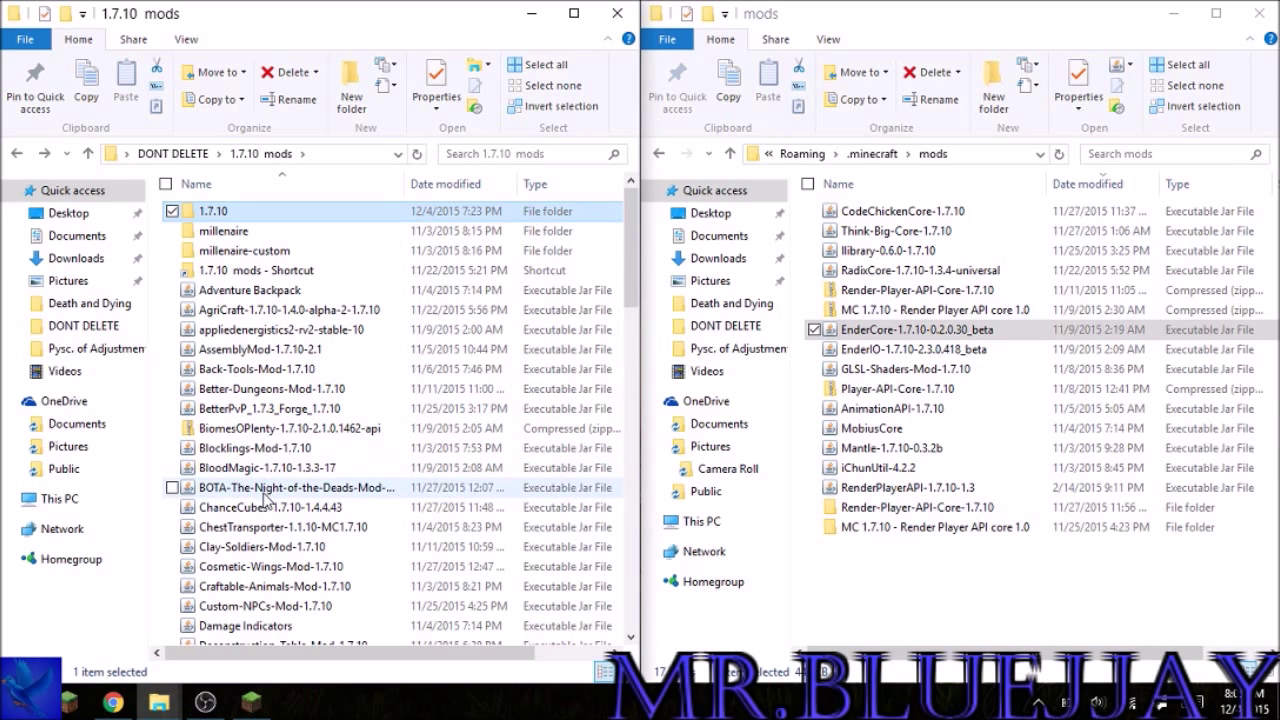
Move the Baubles-Mod-1.7.10 and CodeChickenLib-1.7.10-1.1.1.99 jar files from the 1.7.10 subfolder into the .minecraft mods folder, then return to the saved mods list.
double_click(290, 213)
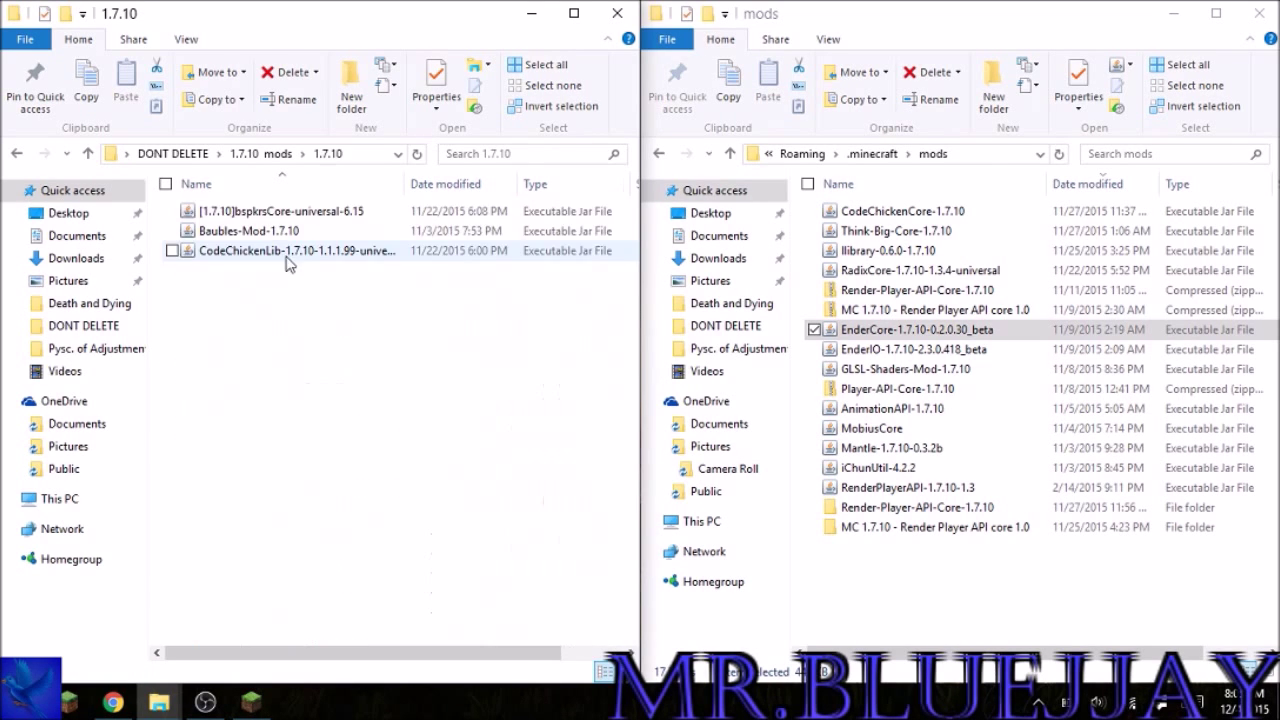
click(286, 234)
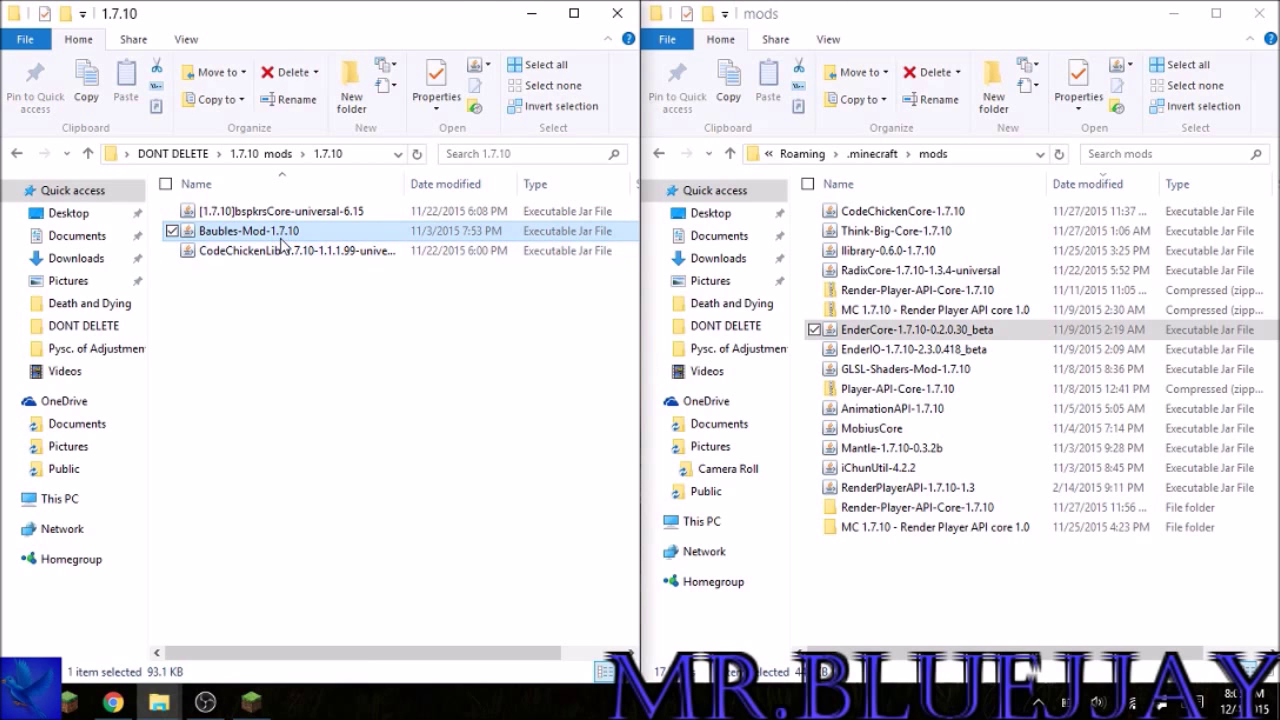
drag(283, 238, 930, 602)
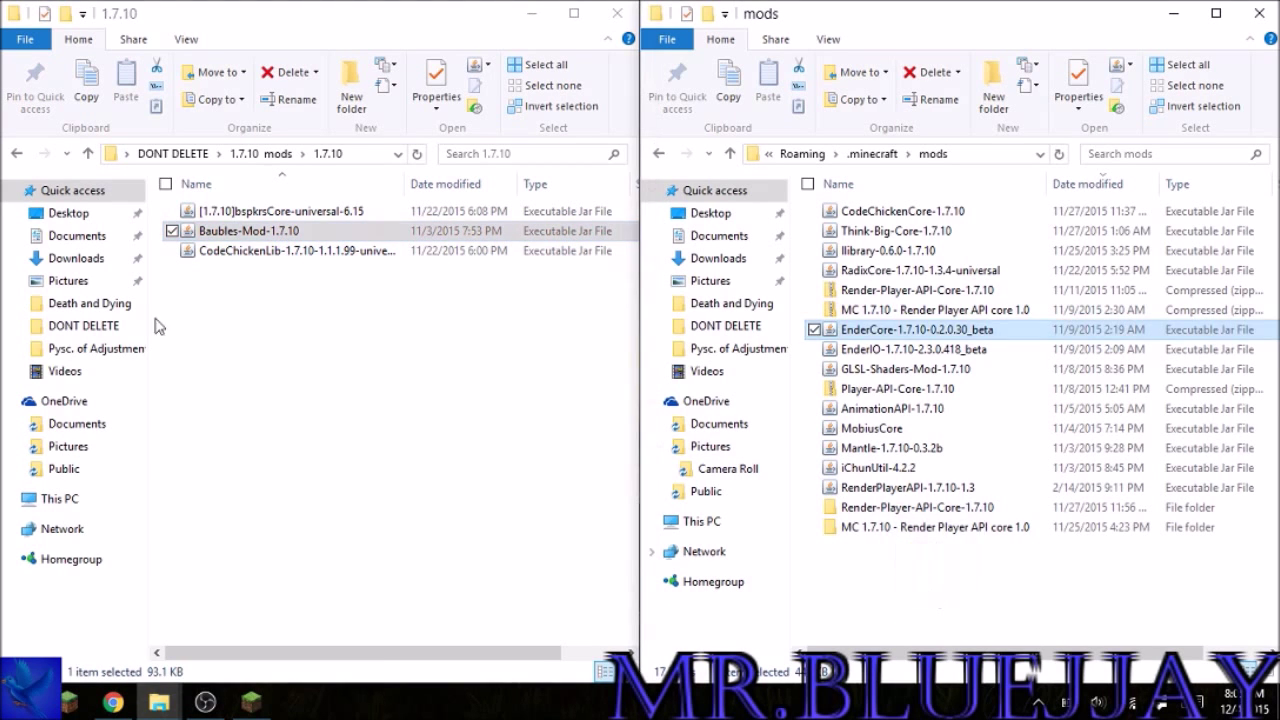
click(258, 233)
drag(254, 243, 915, 555)
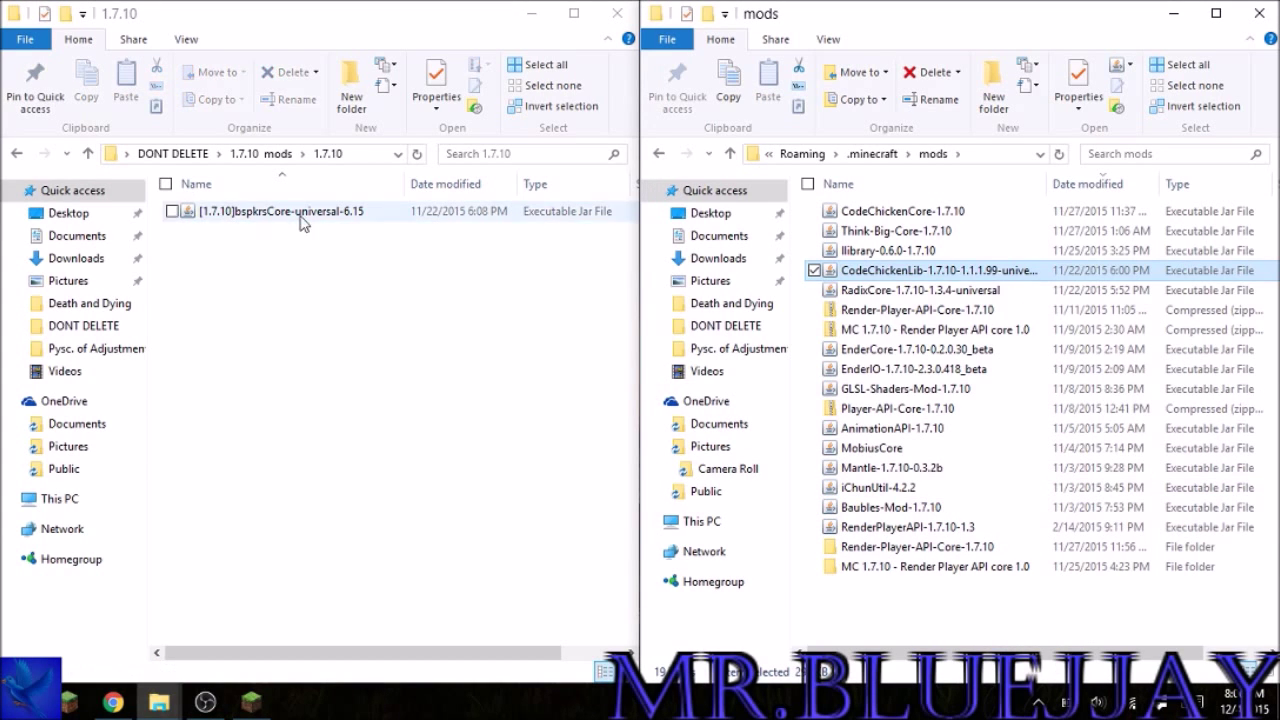
click(16, 153)
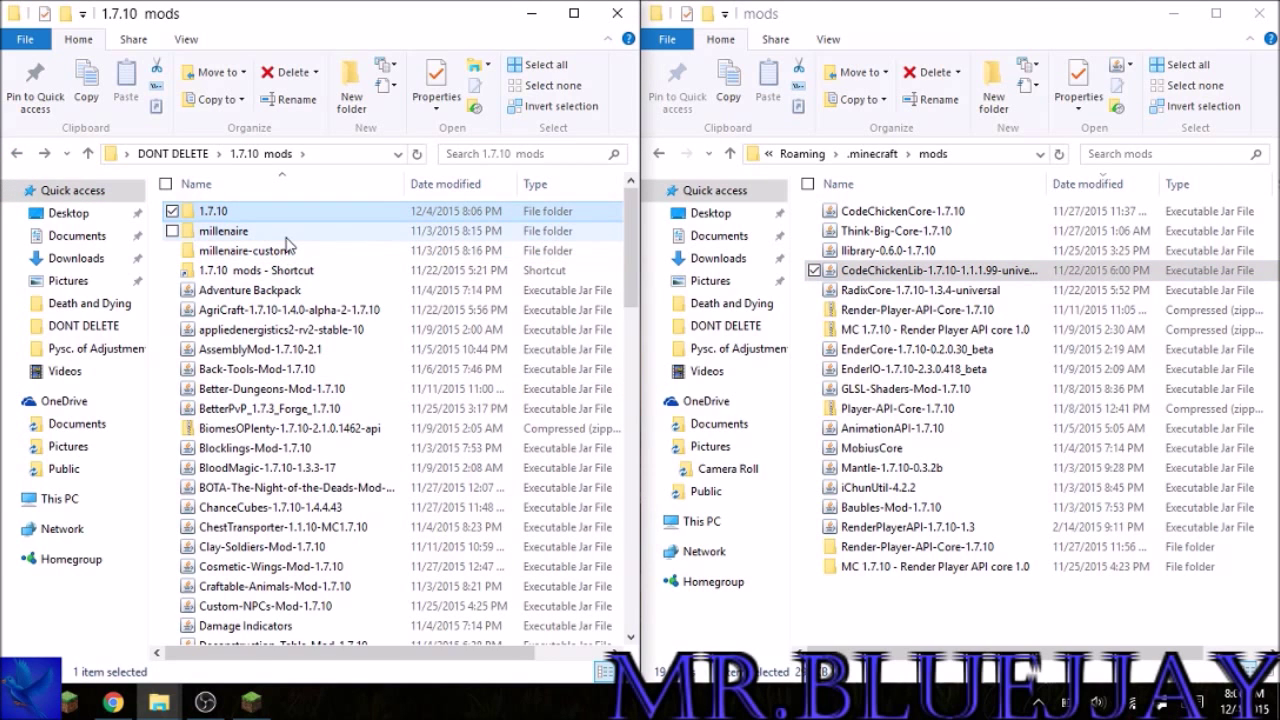
Move the Adventure Backpack and BetterPvP_1.7.3_Forge_1.7.10 jar files into the .minecraft mods folder.
click(286, 236)
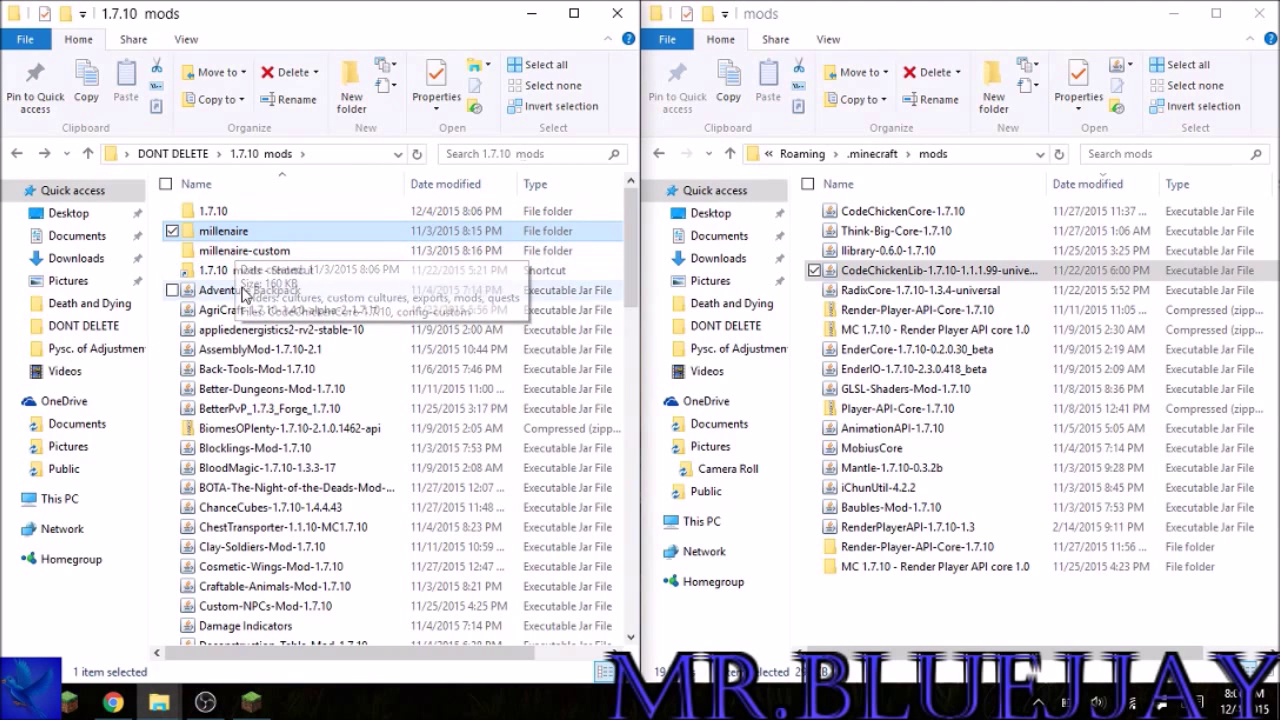
click(232, 291)
drag(232, 291, 771, 560)
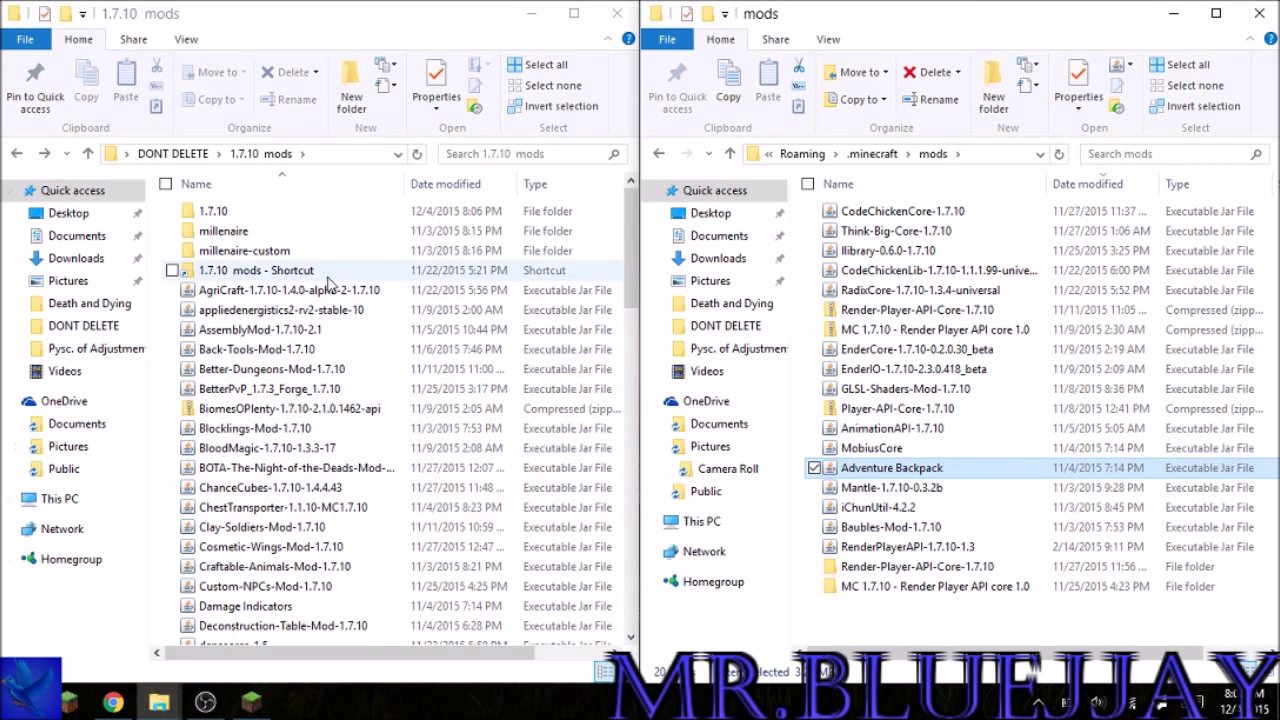
click(343, 370)
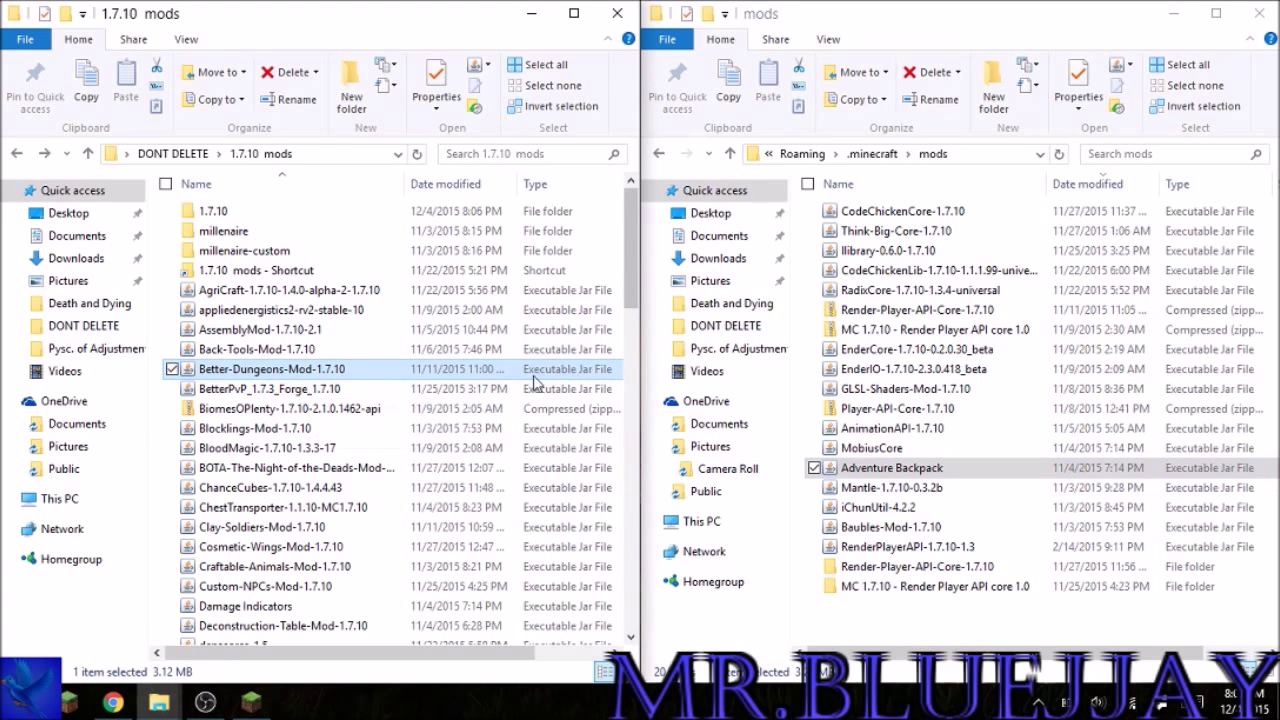
click(296, 390)
drag(296, 390, 910, 622)
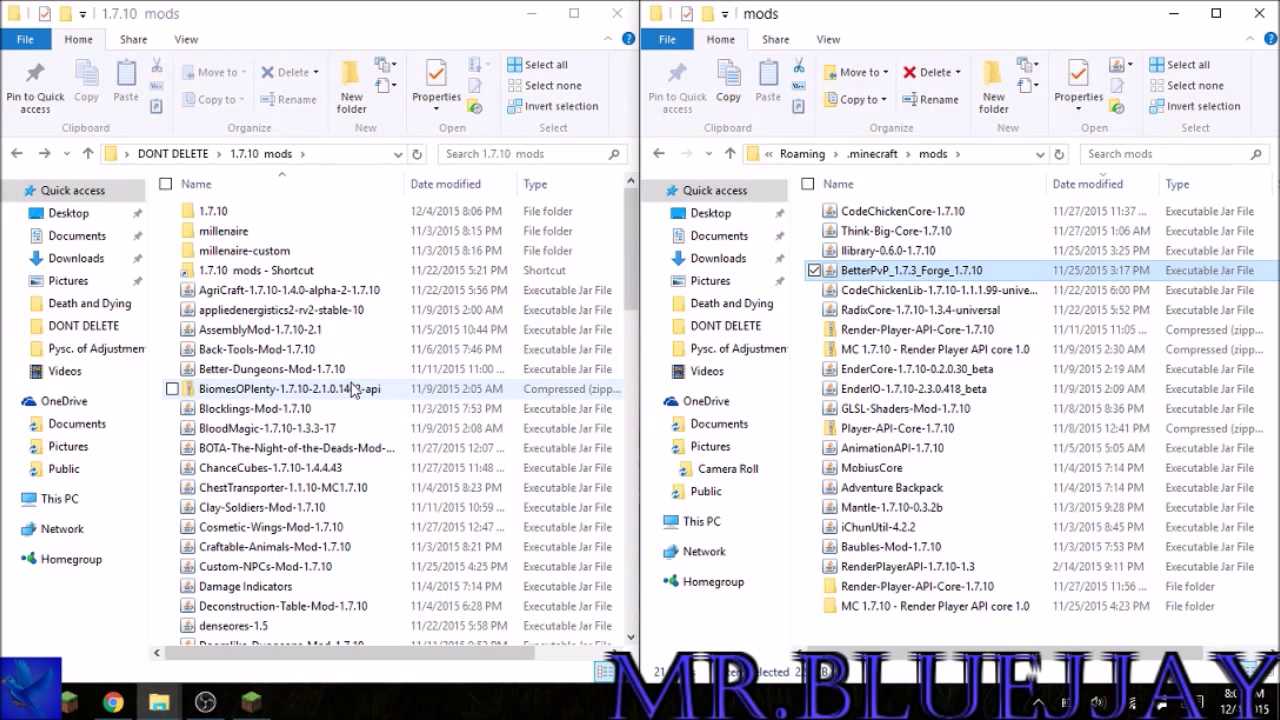
Move the Blocklings-Mod-1.7.10 and ChestTransporter-1.1.10-MC1.7.10 jar files into the .minecraft mods folder.
click(305, 409)
drag(305, 409, 890, 620)
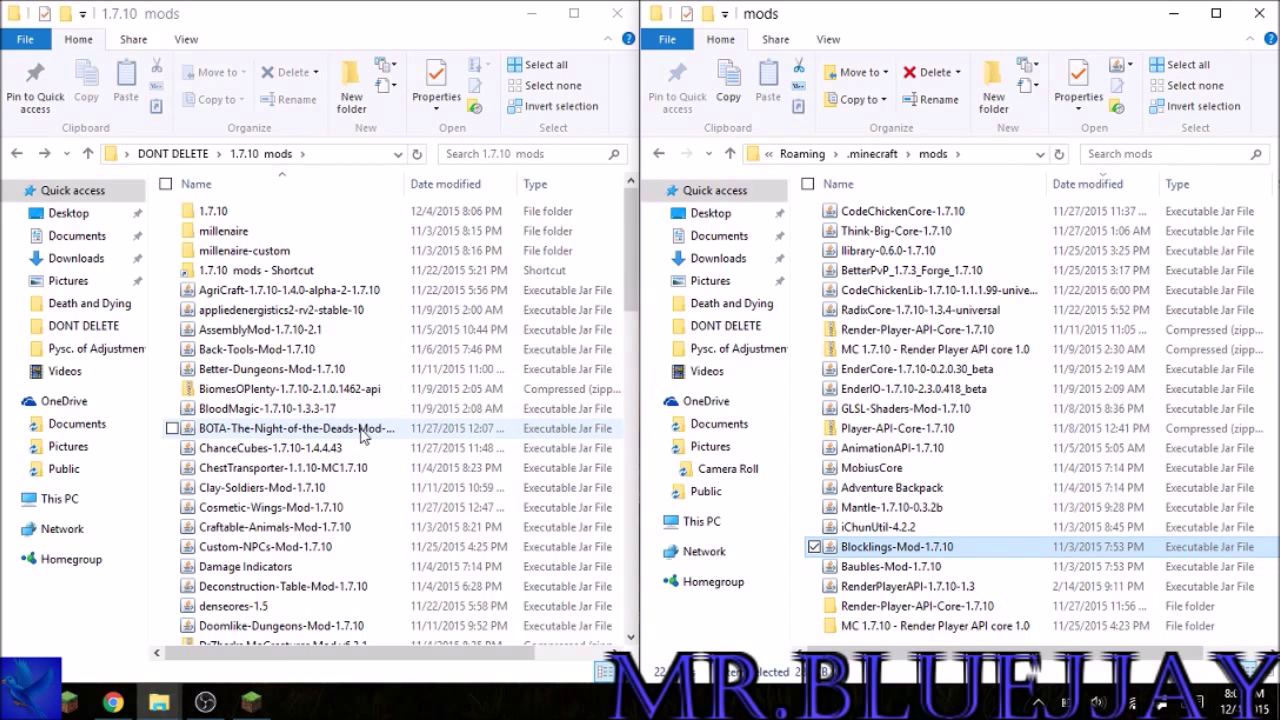
click(276, 468)
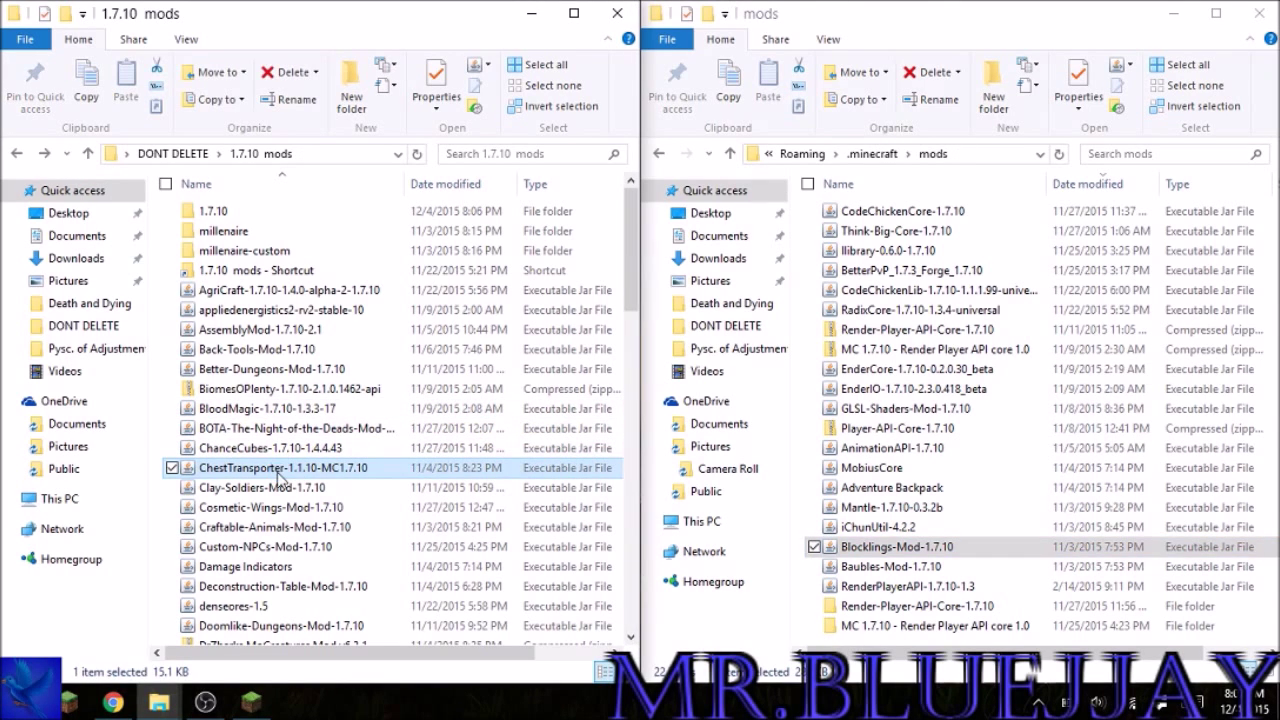
drag(281, 478, 993, 590)
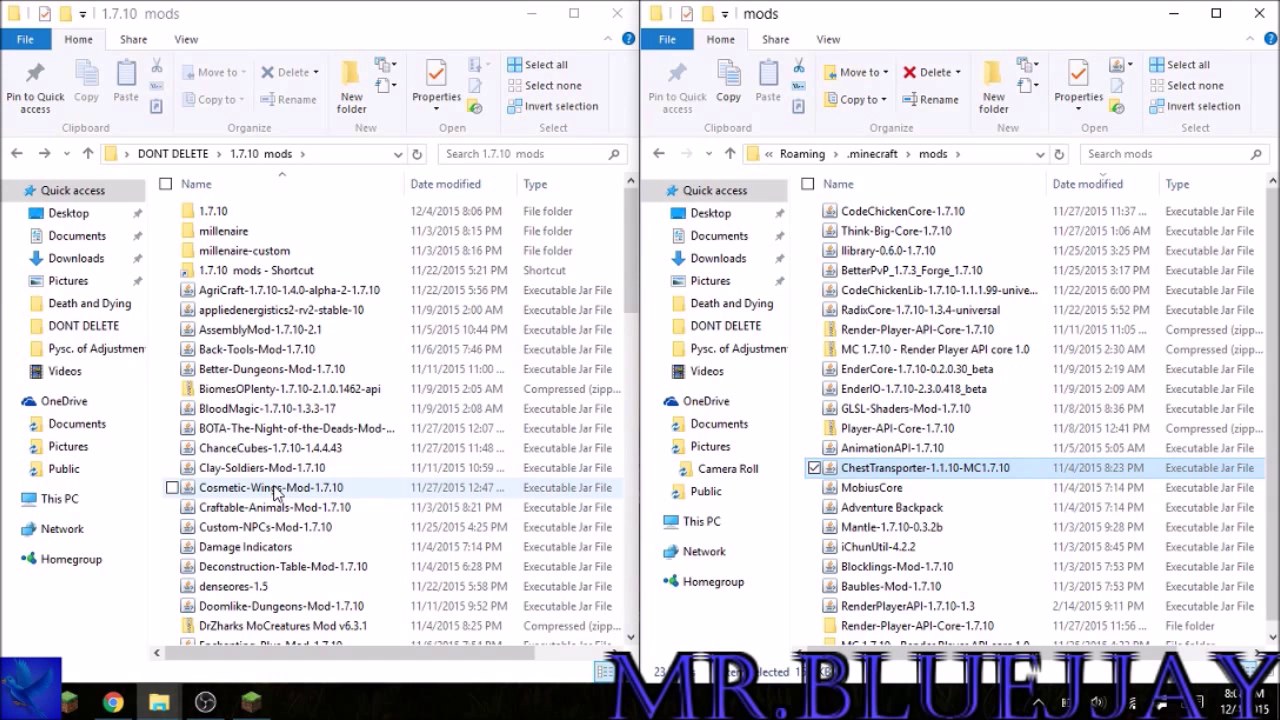
Move the Cosmetic-Wings-Mod-1.7.10 and Craftable-Animals-Mod-1.7.10 jar files into the .minecraft mods folder.
drag(276, 495, 1065, 523)
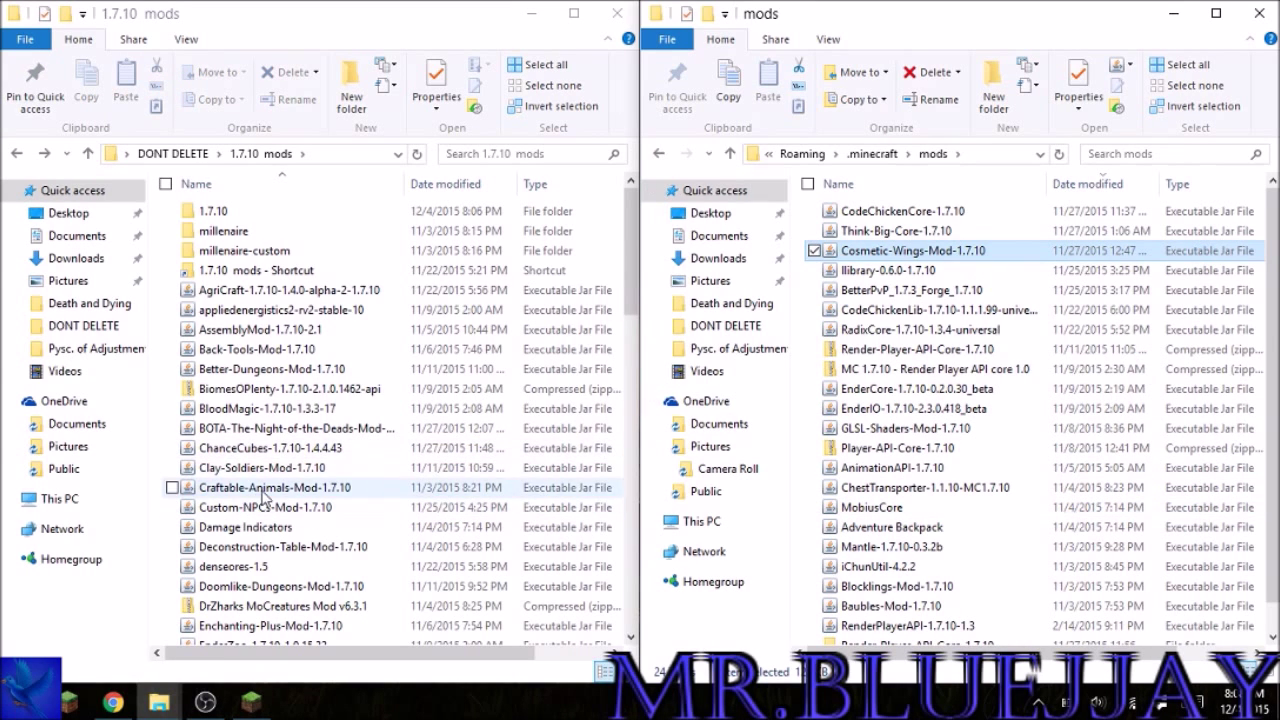
click(236, 490)
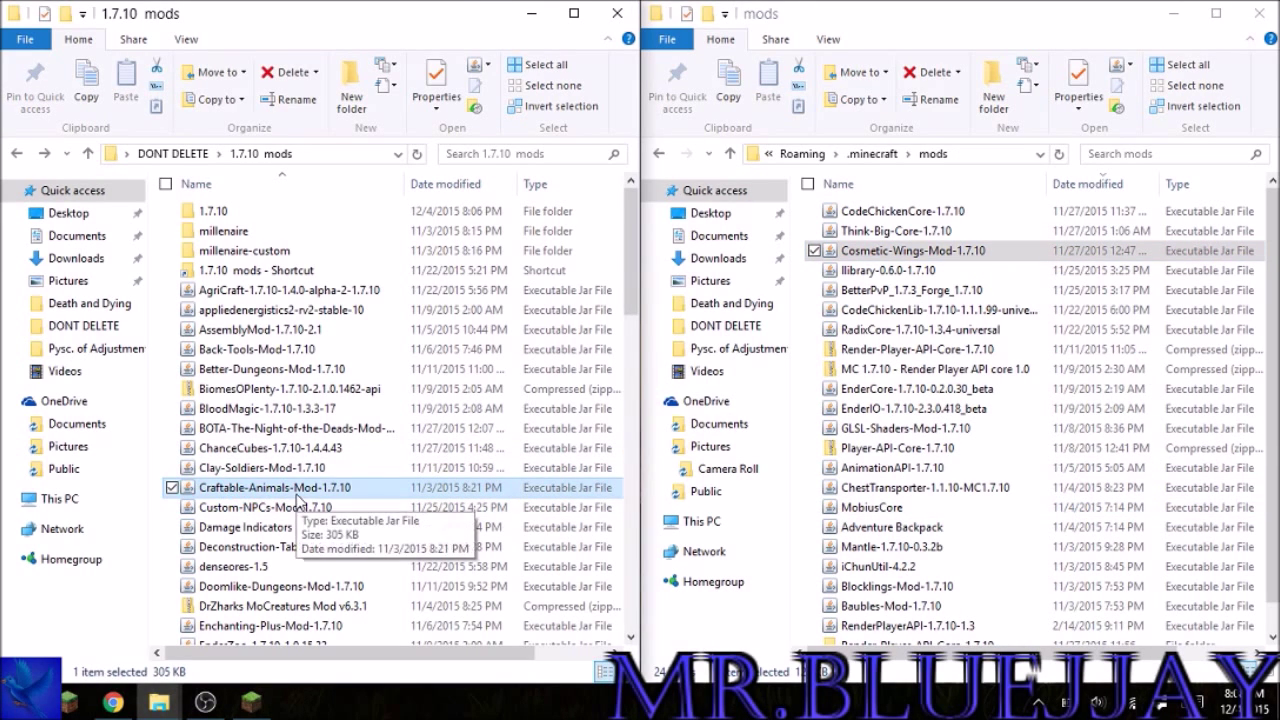
drag(296, 493, 955, 535)
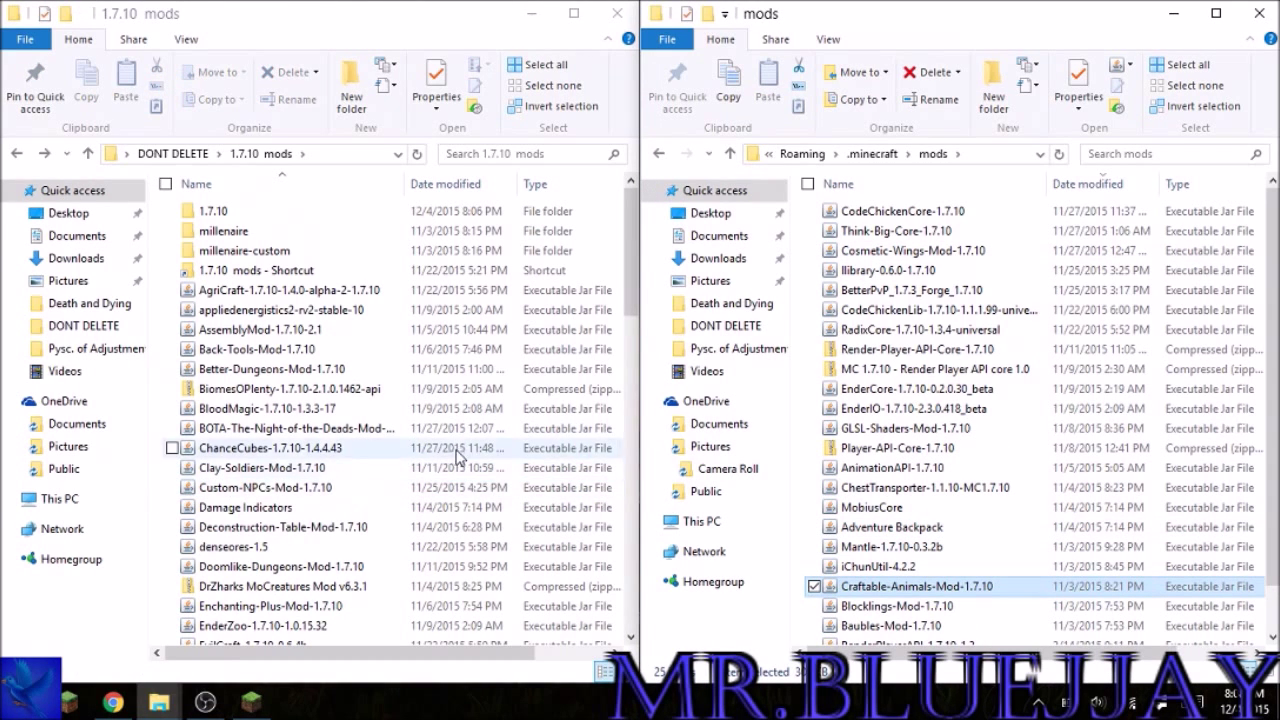
Move the Damage Indicators and Deconstruction-Table-Mod-1.7.10 jar files into the .minecraft mods folder.
click(279, 508)
drag(279, 508, 965, 505)
click(248, 508)
drag(248, 508, 1076, 513)
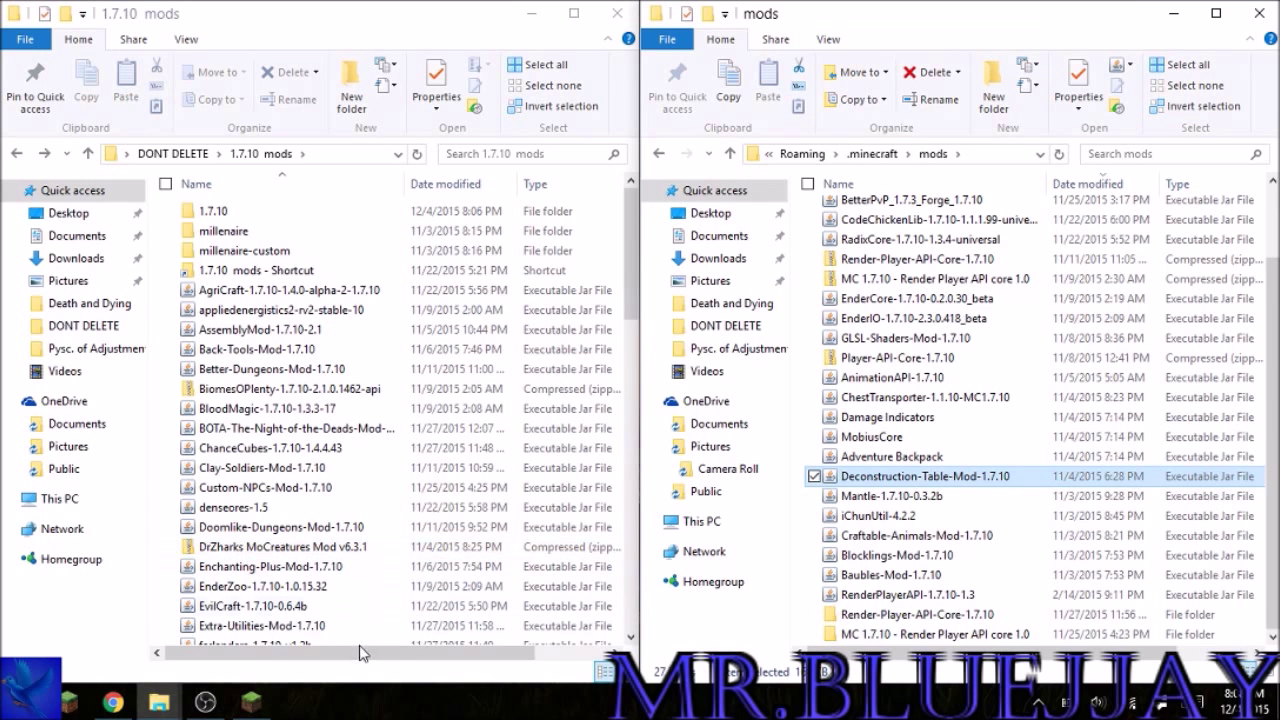
Examine the file sizes of the mods in both the saved 1.7.10 mods folder and the .minecraft mods folder.
drag(374, 654, 500, 660)
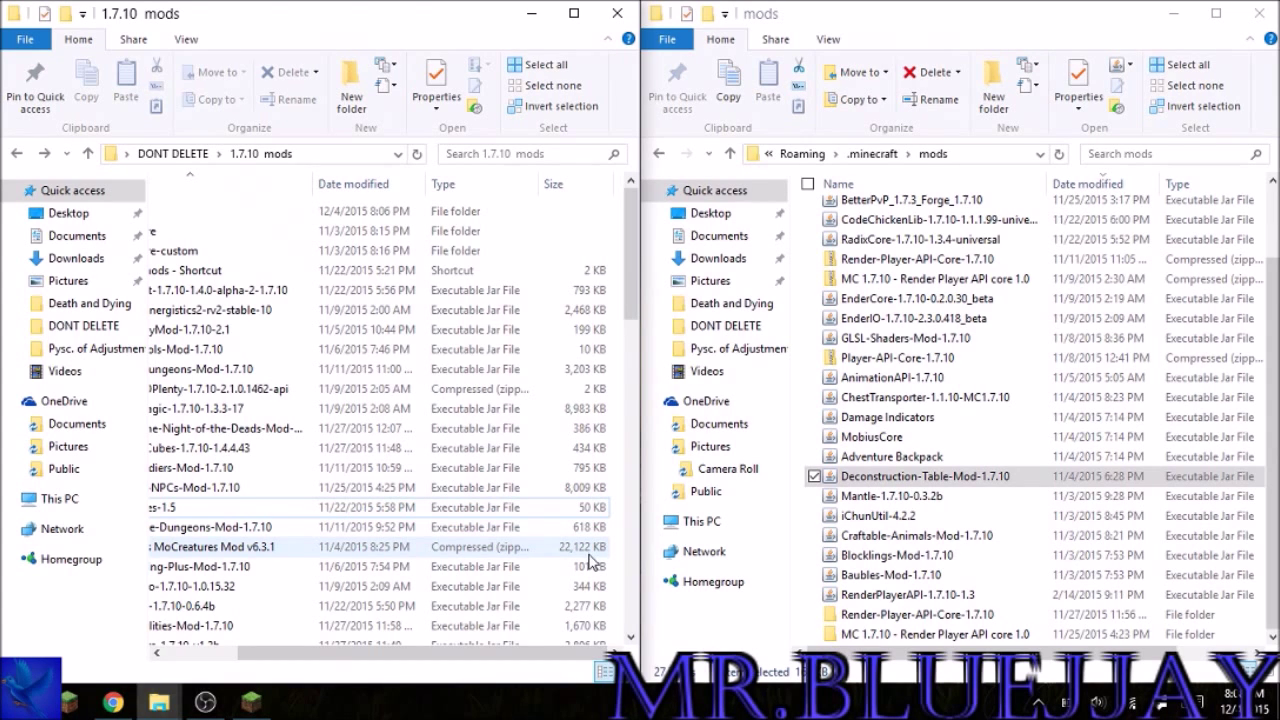
drag(812, 654, 890, 654)
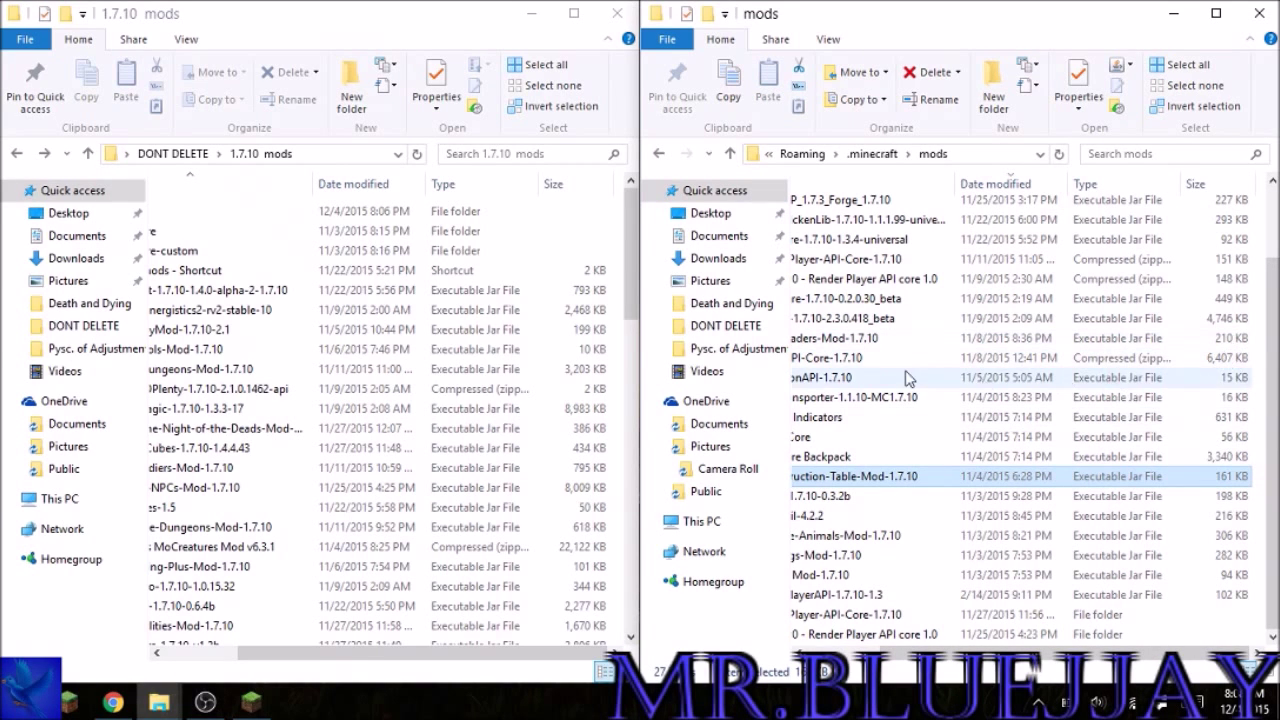
drag(1020, 654, 940, 658)
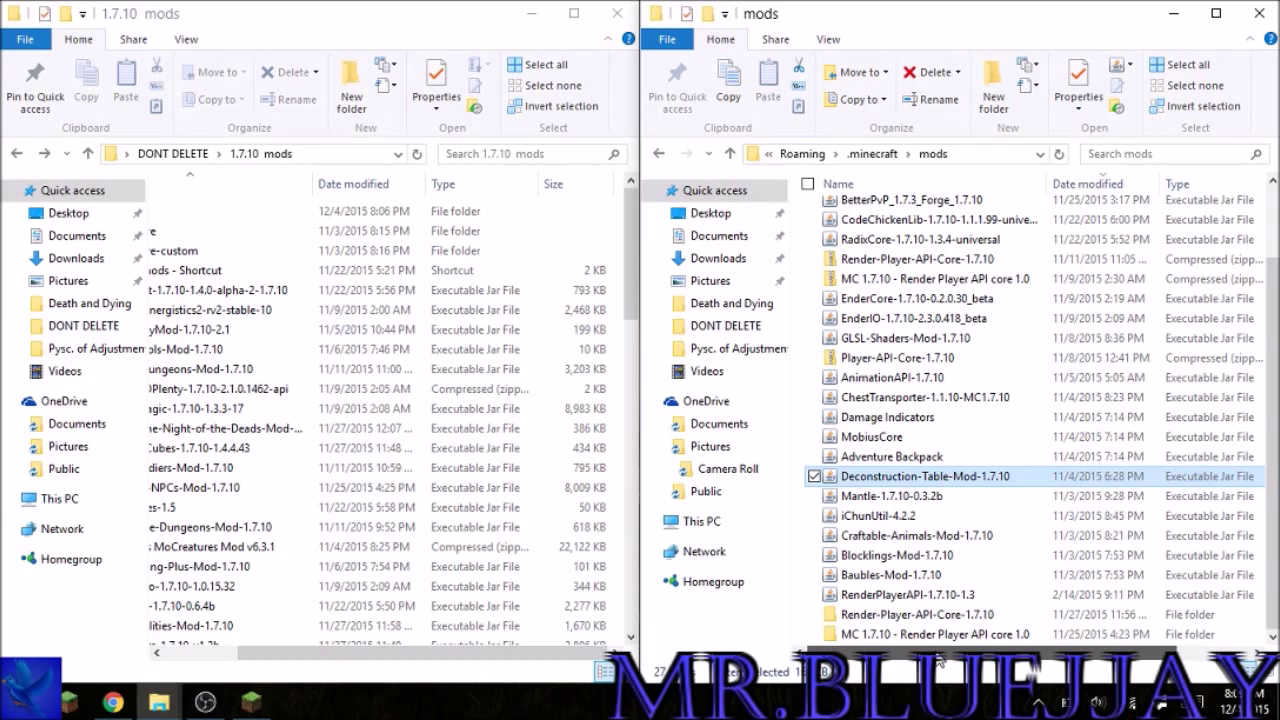
drag(947, 652, 918, 648)
drag(920, 648, 1012, 648)
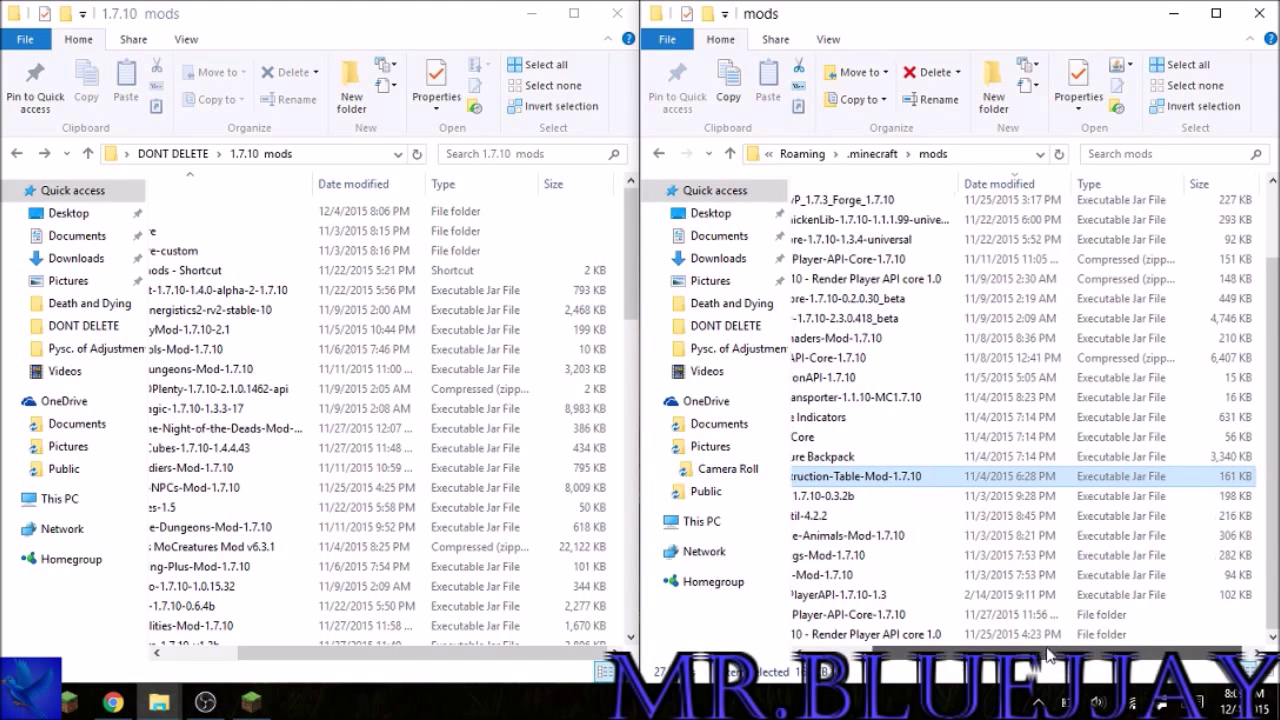
mouse_move(1043, 660)
mouse_down()
mouse_move(955, 660)
mouse_move(1030, 660)
mouse_up()
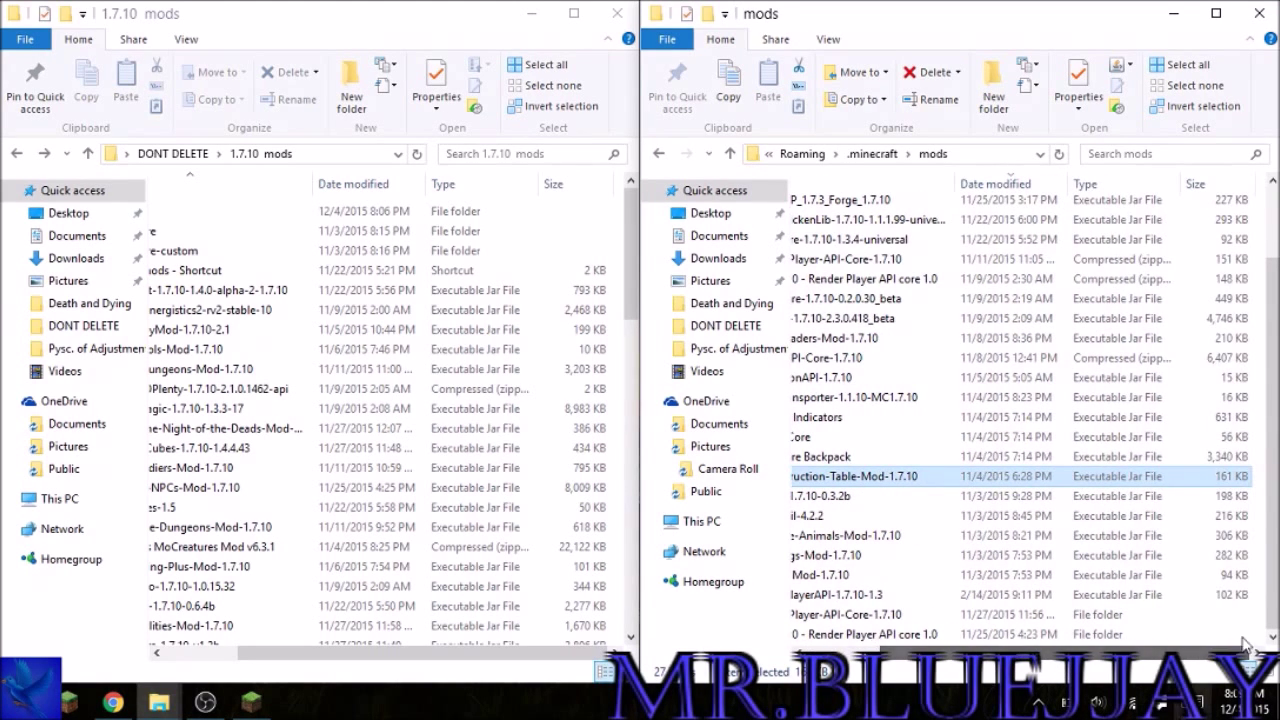
Move the DrZharks MoCreatures Mod v6.3.1 zip file from the saved 1.7.10 mods folder into the .minecraft mods folder.
drag(1030, 660, 955, 660)
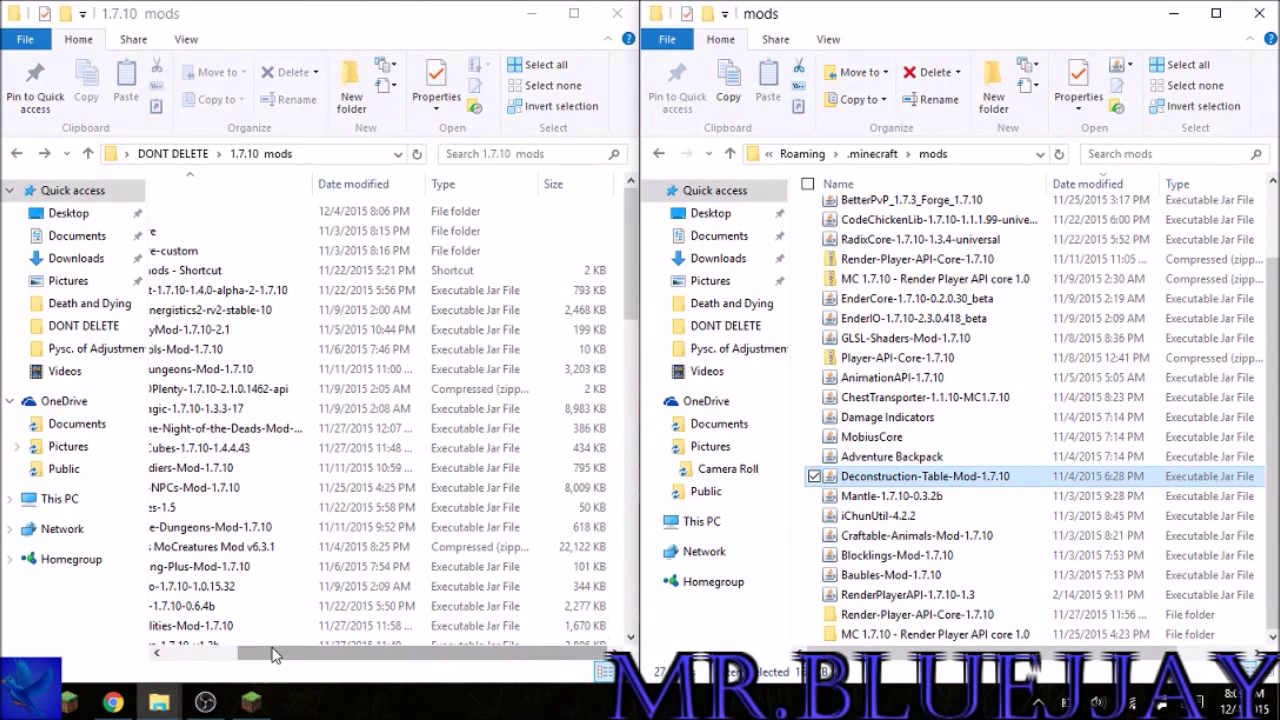
drag(280, 662, 215, 662)
click(242, 550)
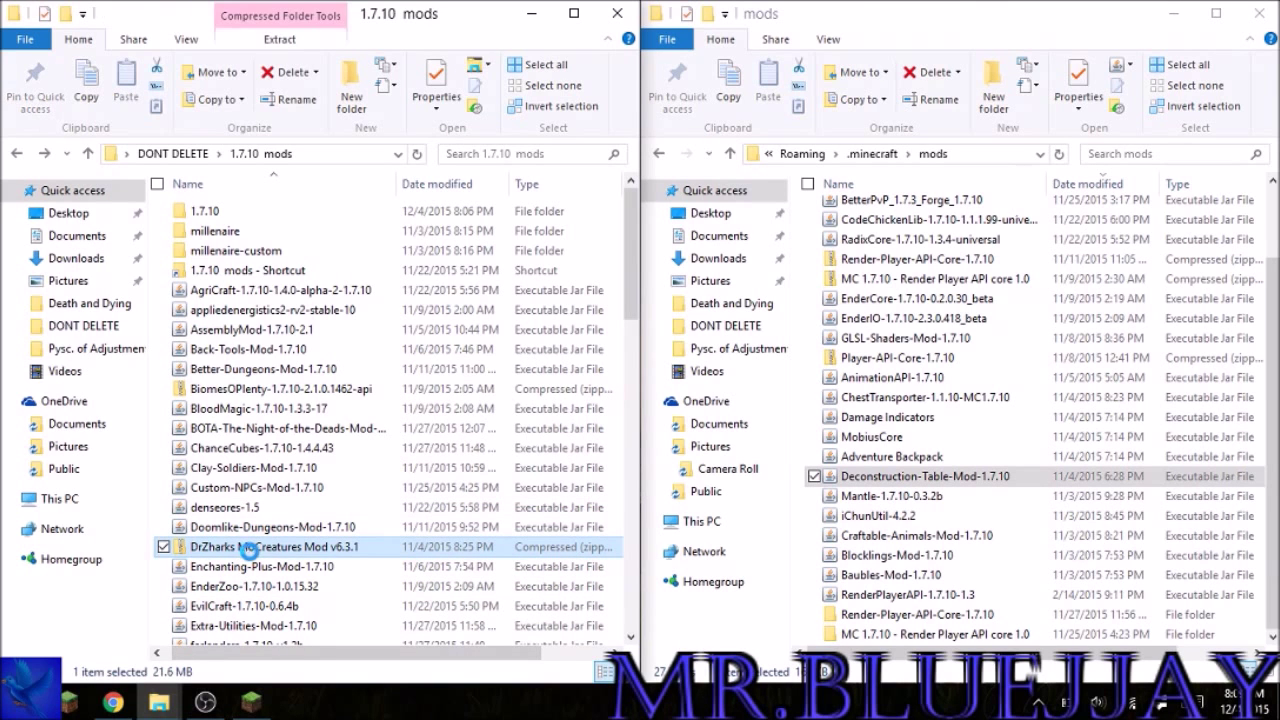
drag(362, 548, 1009, 509)
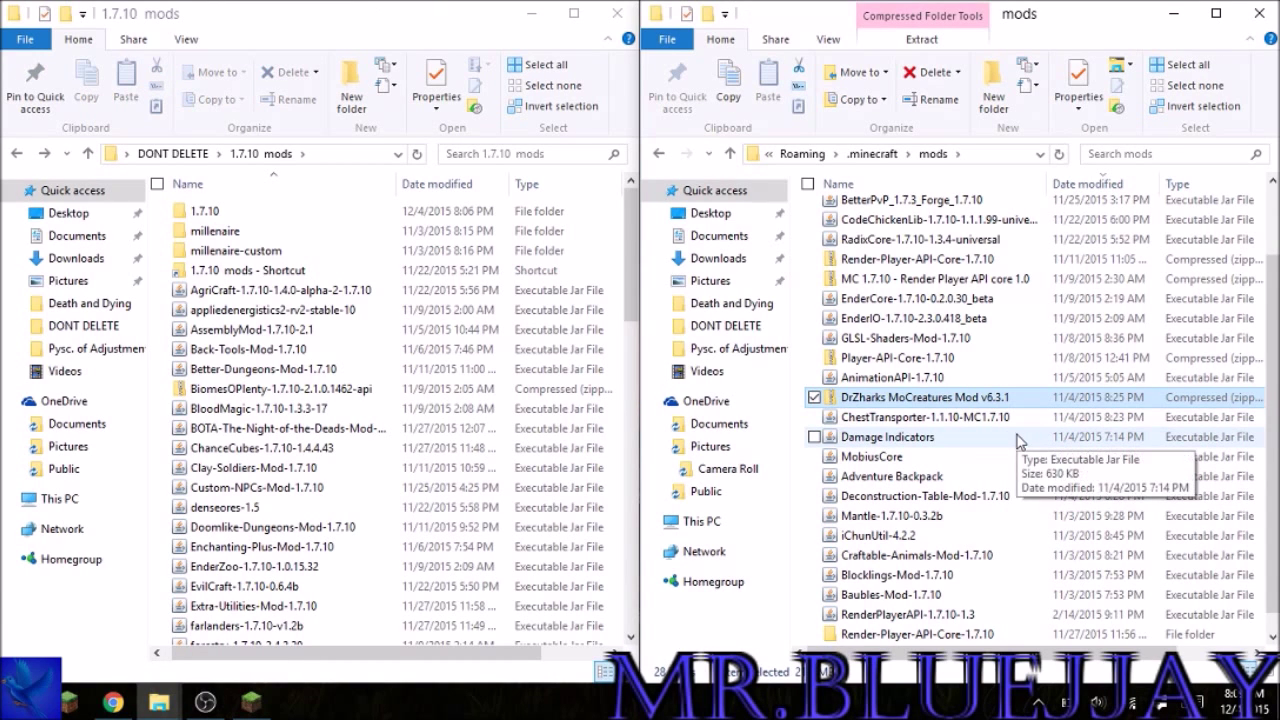
Move the Enchanting-Plus-Mod-1.7.10 and Hoverboard-Mod-1.7.10 jar files into the .minecraft mods folder.
drag(262, 655, 240, 676)
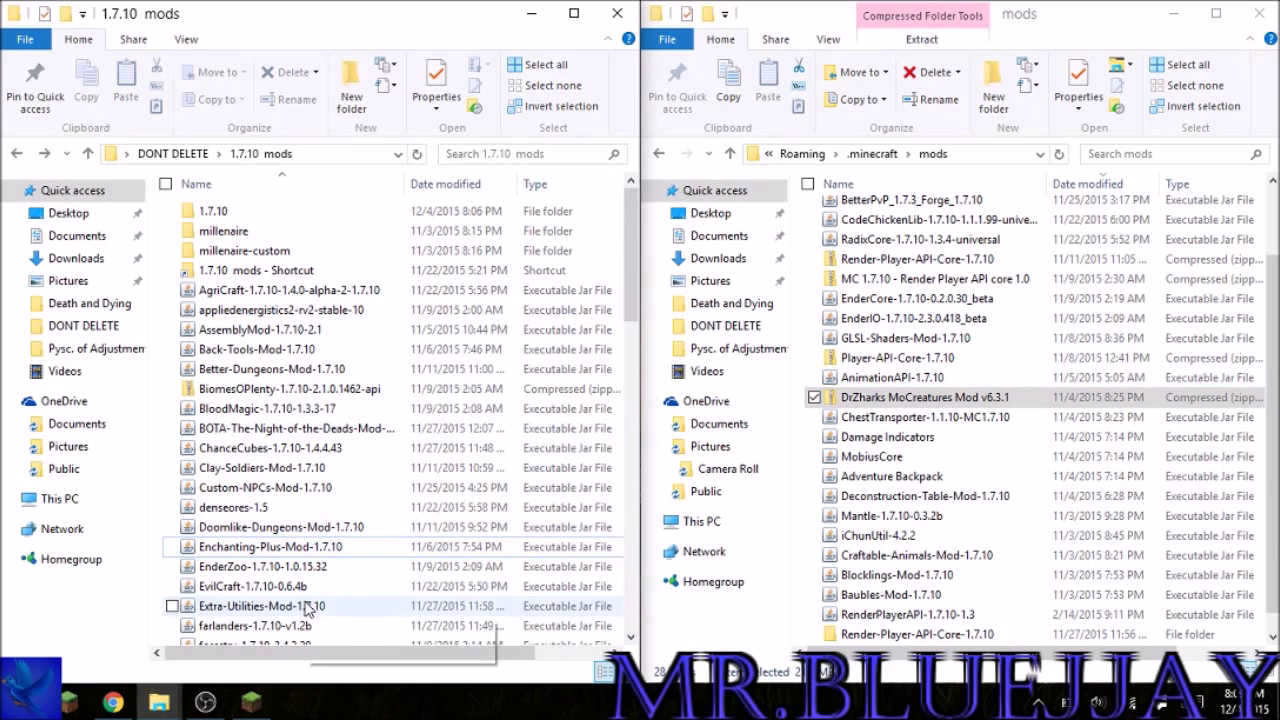
mouse_move(303, 657)
mouse_down()
mouse_move(440, 660)
mouse_move(303, 657)
mouse_up()
drag(295, 555, 900, 560)
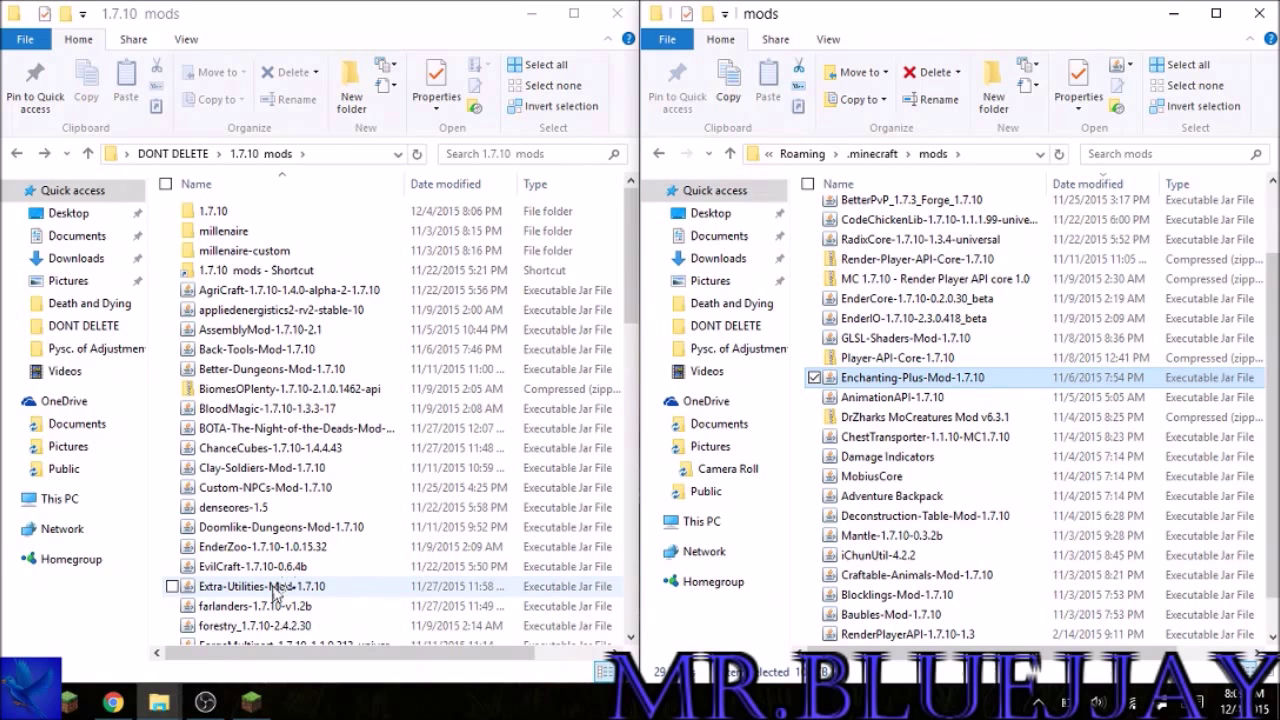
drag(630, 260, 648, 362)
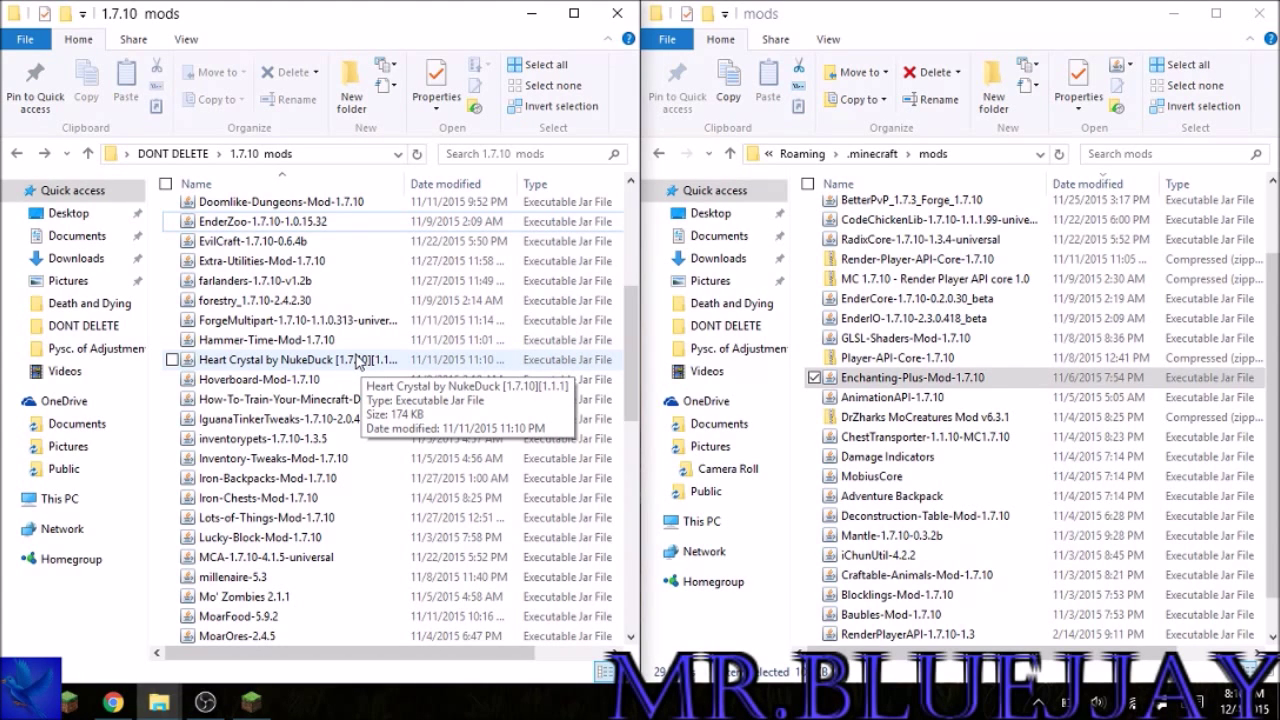
click(253, 379)
drag(253, 379, 912, 445)
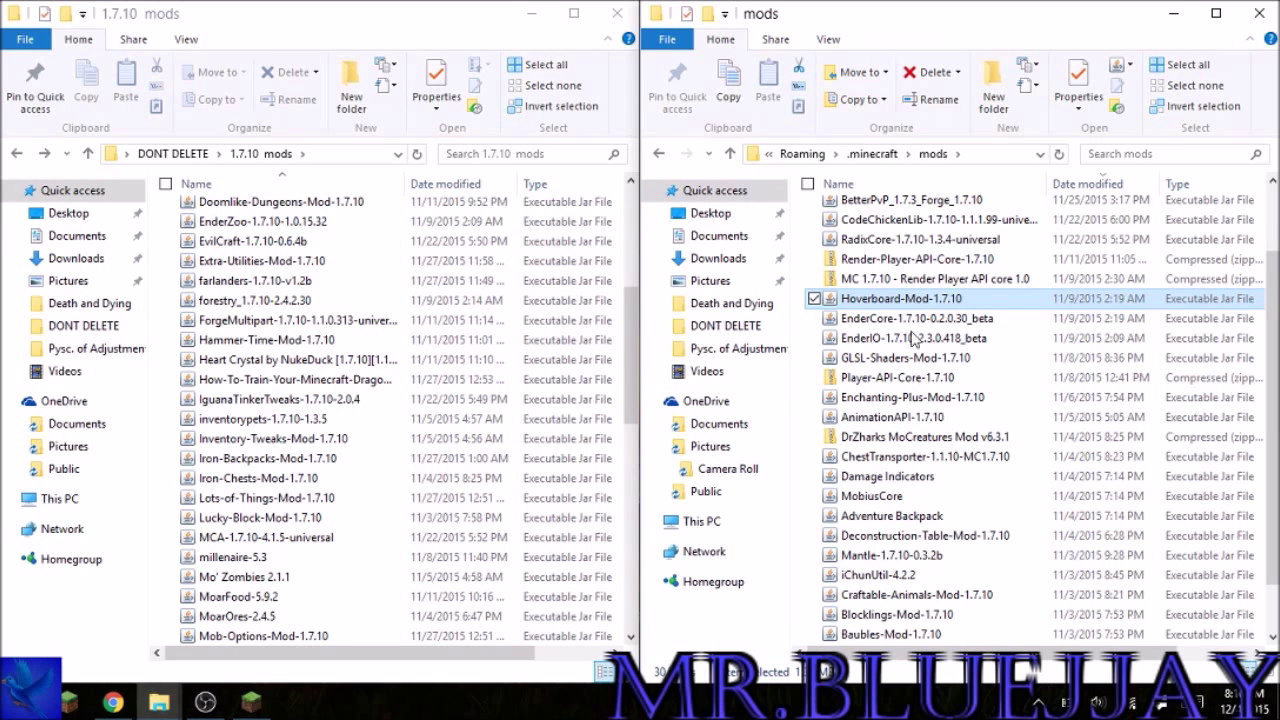
Move the inventorypets-1.7.10-1.3.5 jar file from the saved mods folder into the .minecraft mods folder.
scroll(905, 280, down, 1)
scroll(897, 488, up, 3)
click(899, 250)
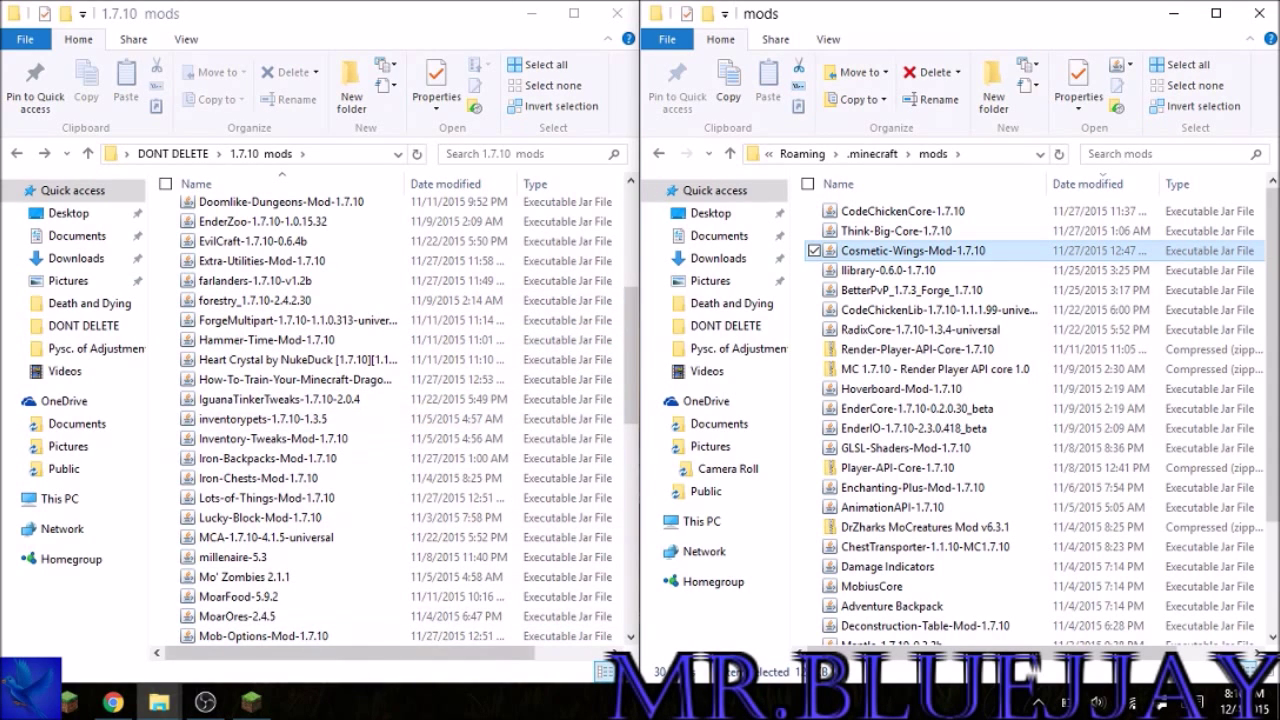
click(325, 418)
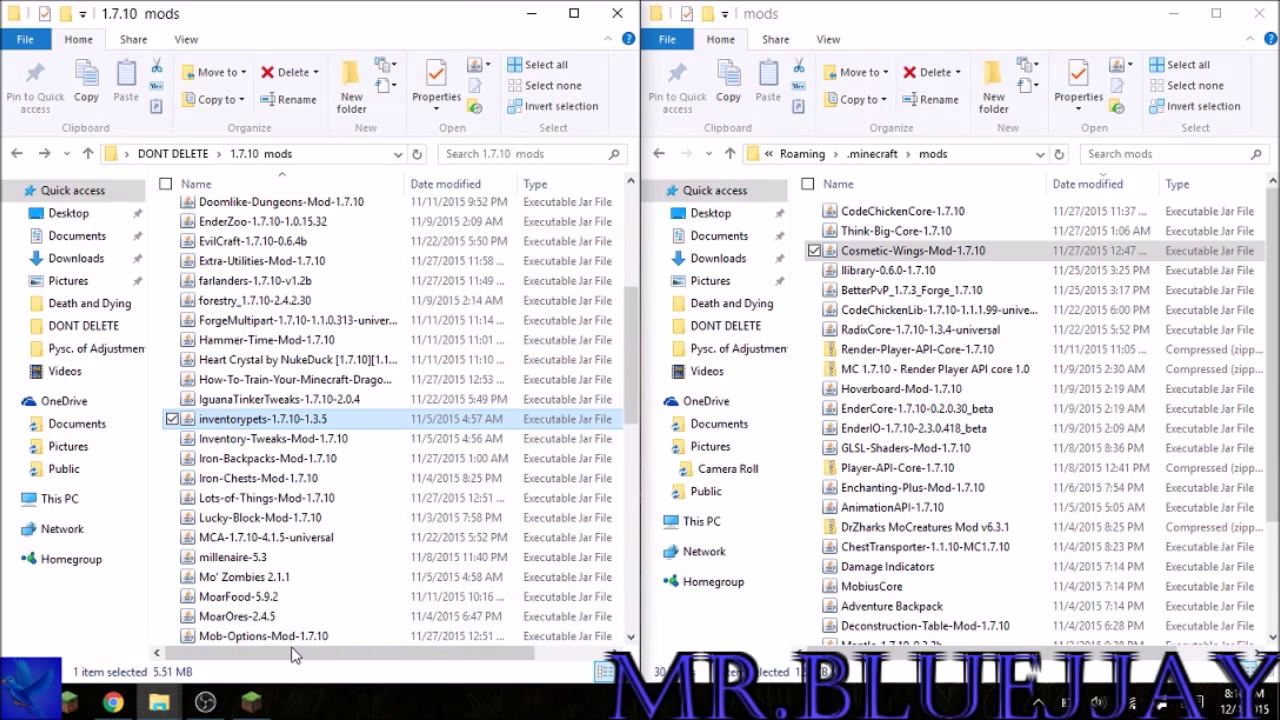
drag(413, 655, 503, 662)
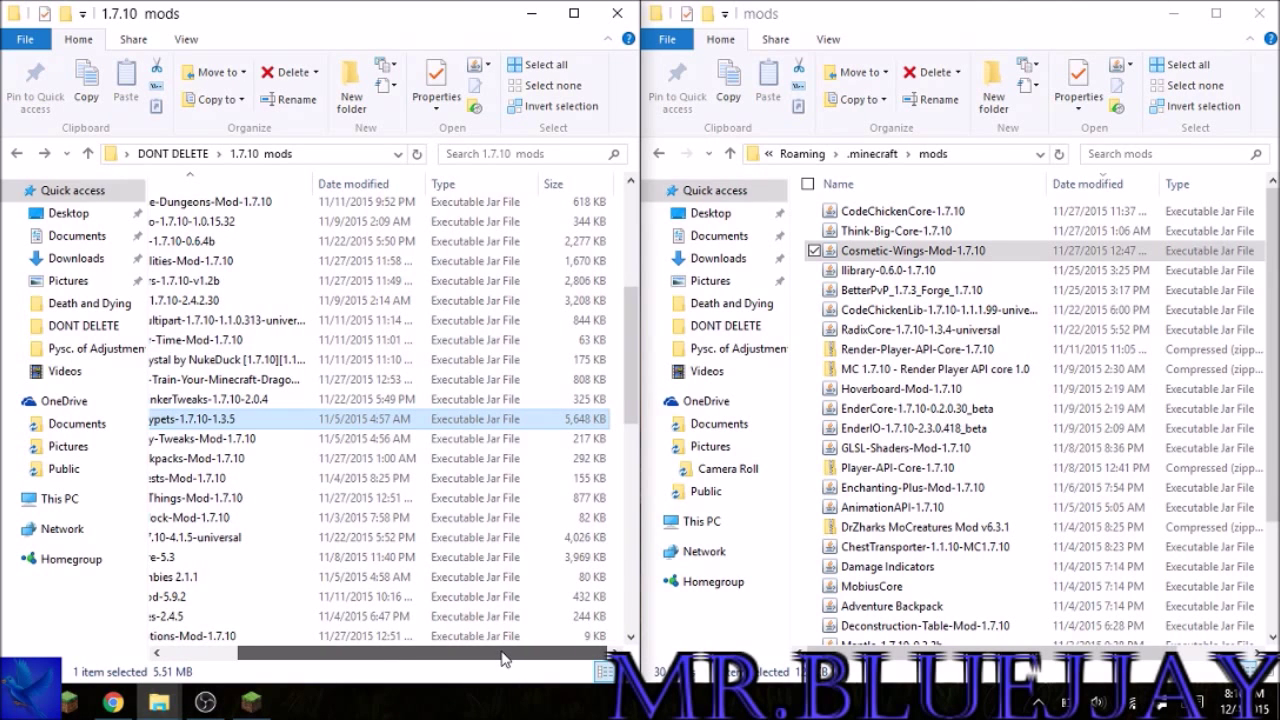
drag(391, 656, 314, 656)
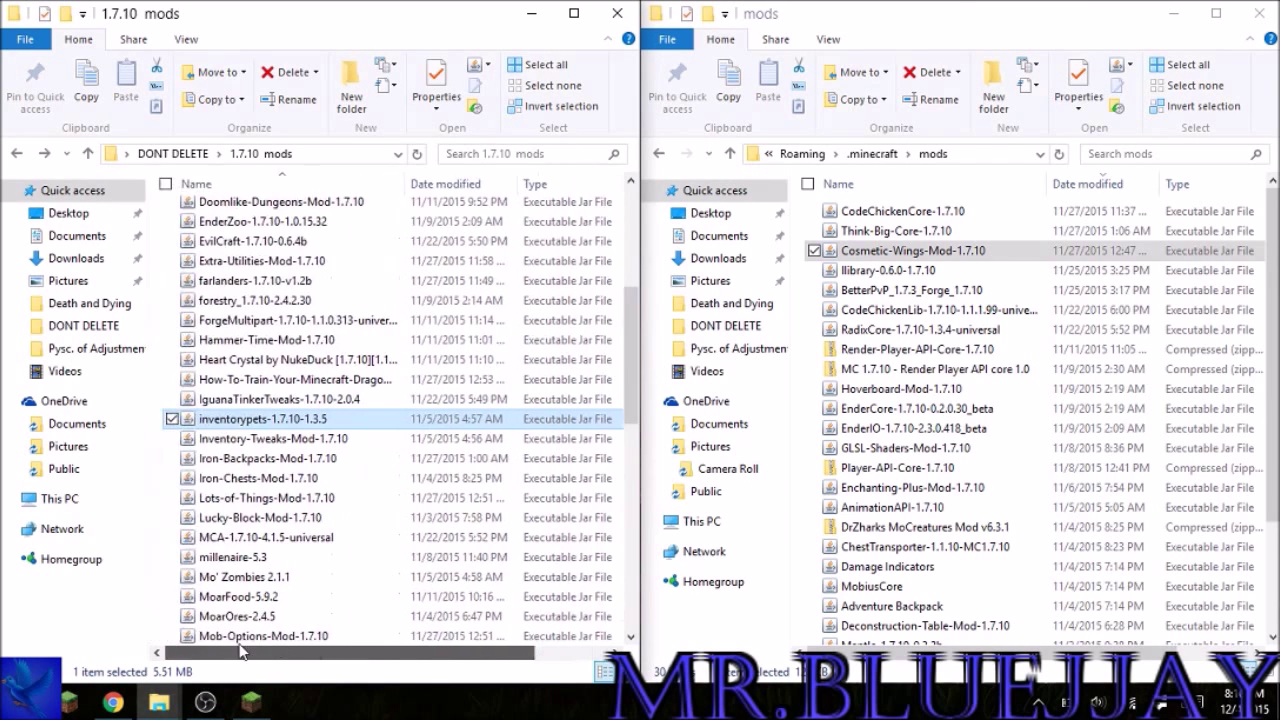
drag(318, 424, 980, 440)
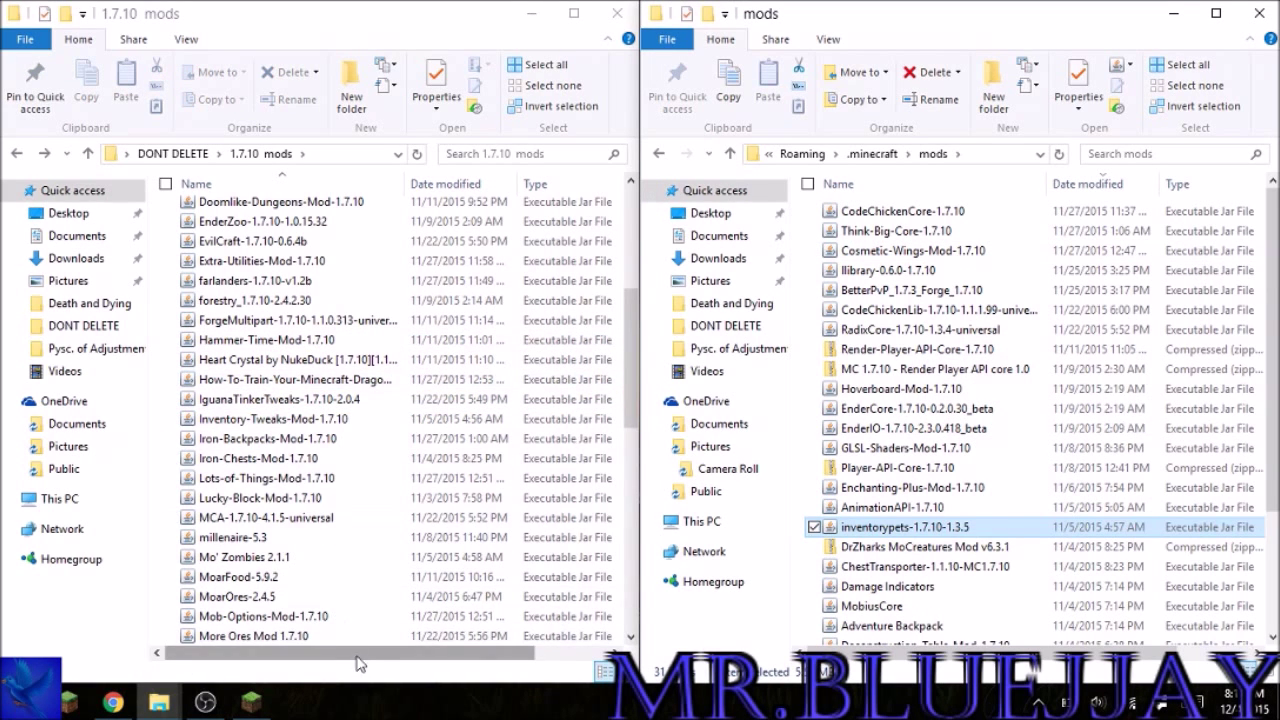
Try to move the Inventory-Tweaks-Mod-1.7.10 jar file into the .minecraft mods folder.
drag(359, 650, 311, 628)
click(366, 381)
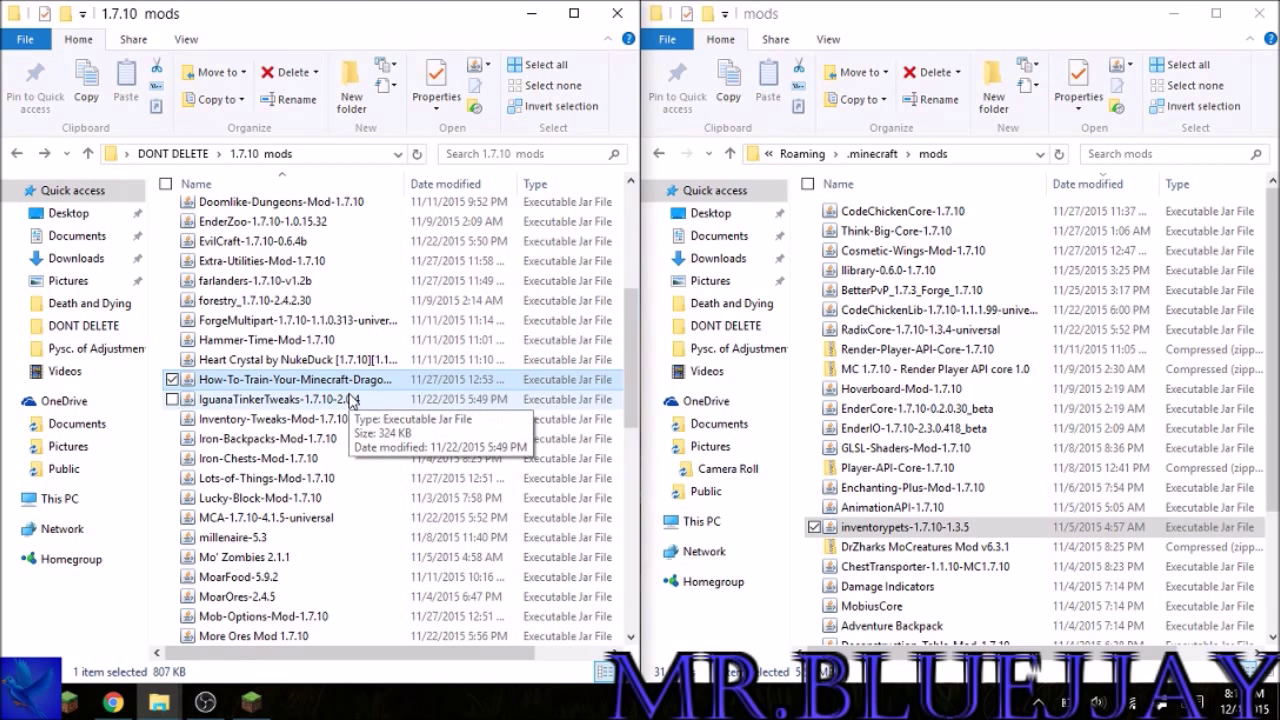
click(340, 418)
drag(352, 420, 975, 467)
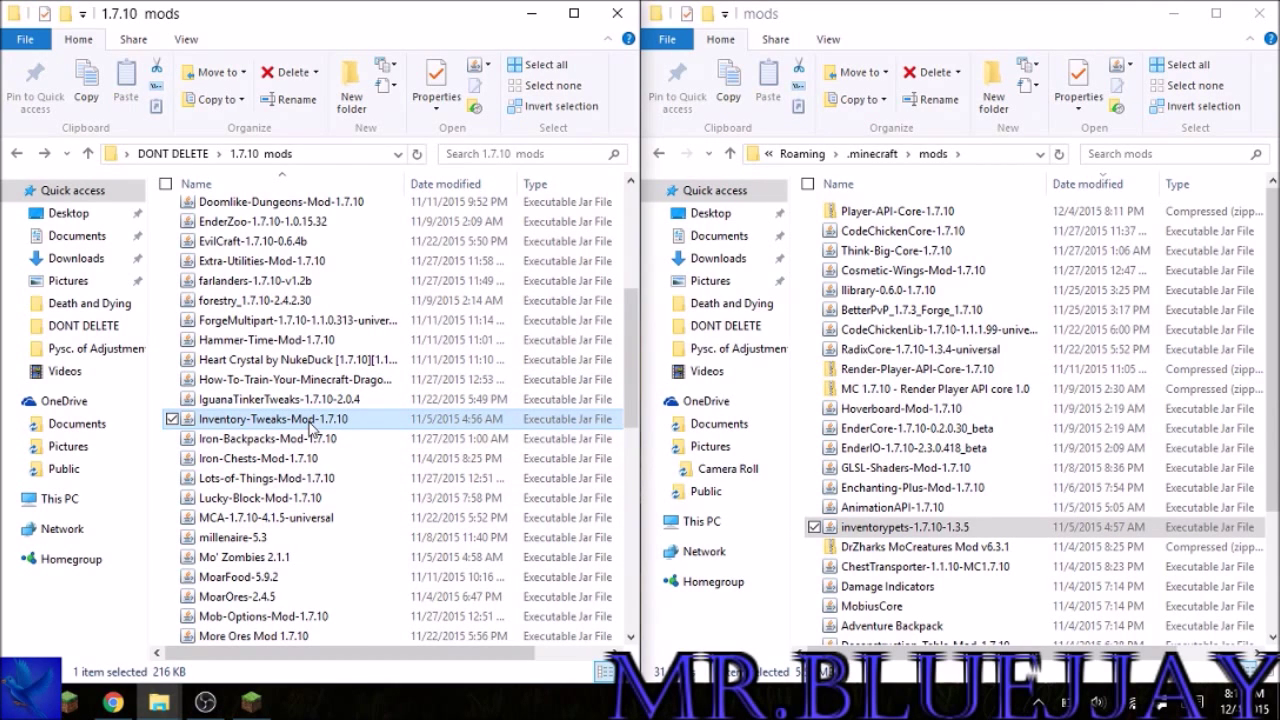
Examine the contents of the MC 1.7.10 - Render Player API core 1.0 and Render-Player-API-Core-1.7.10 zip archives, including their nested source archives.
double_click(880, 388)
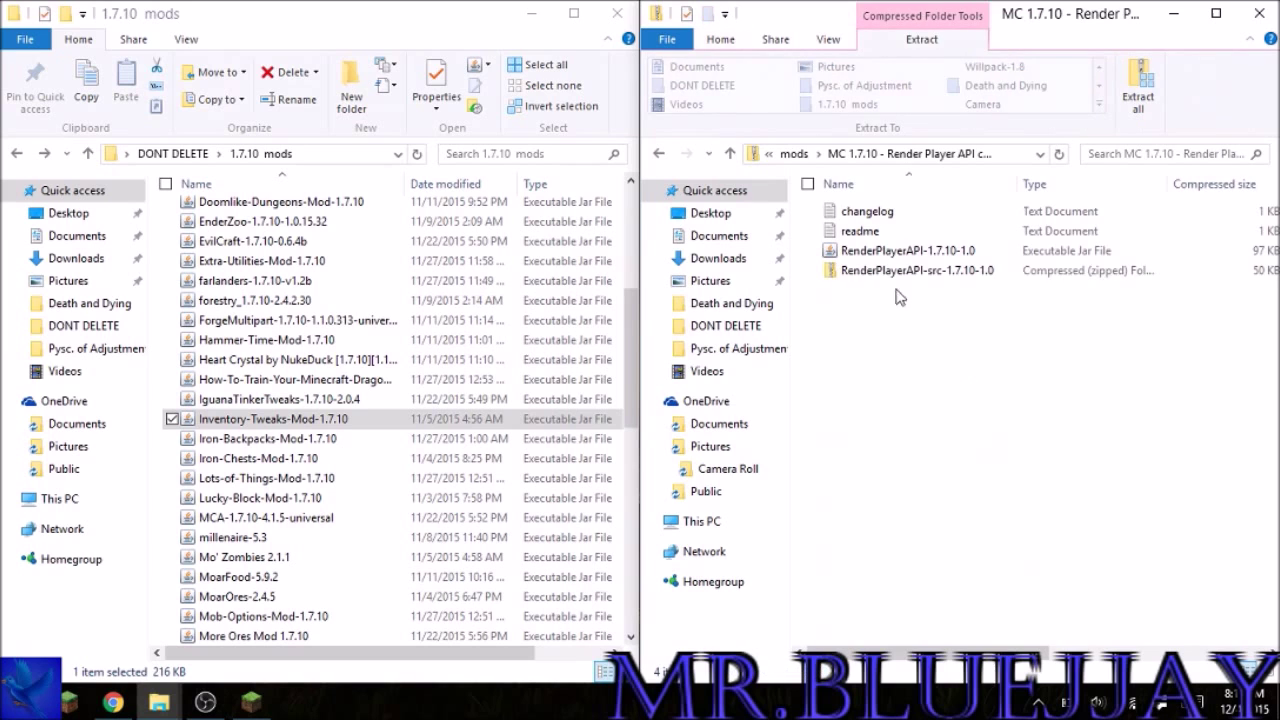
click(894, 270)
double_click(920, 271)
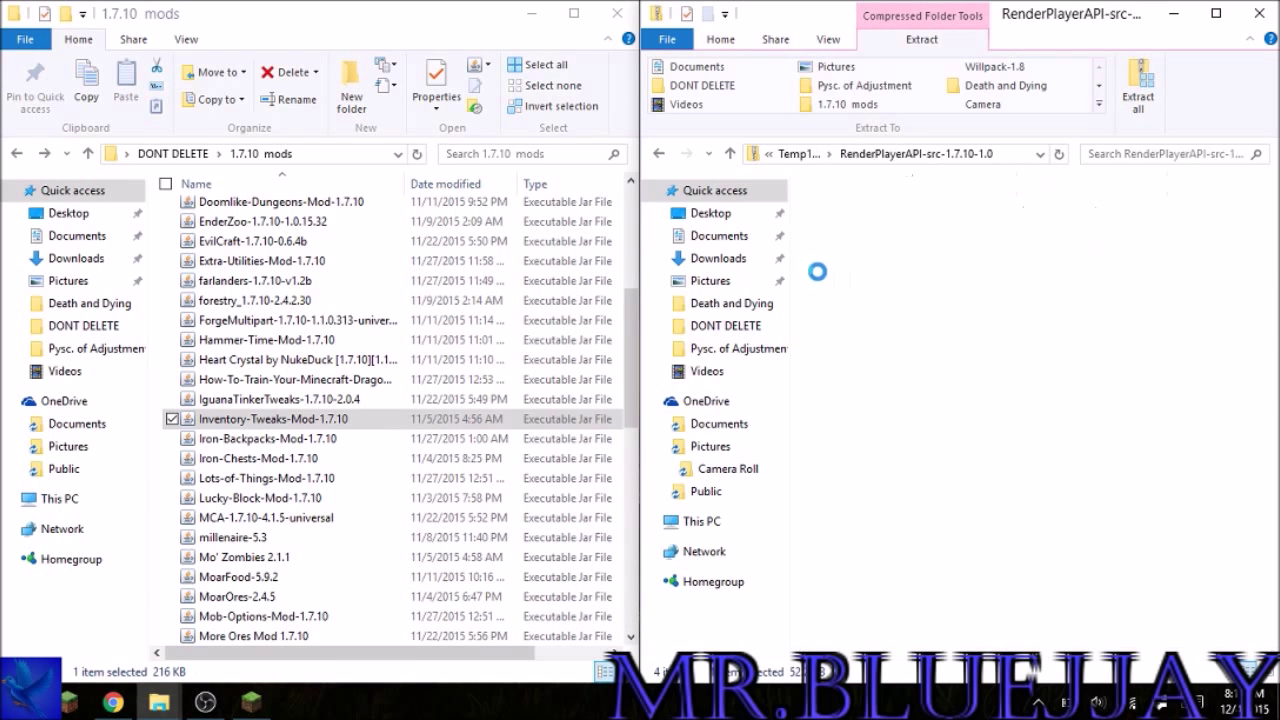
click(660, 154)
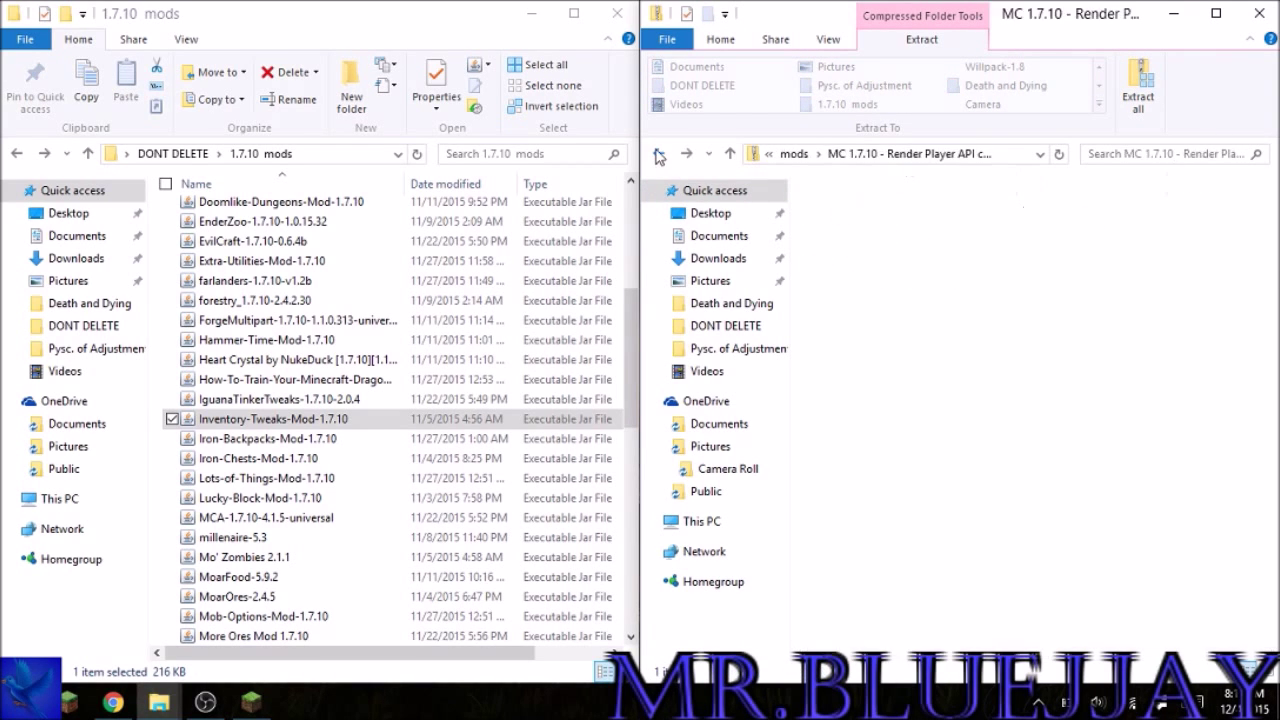
click(943, 371)
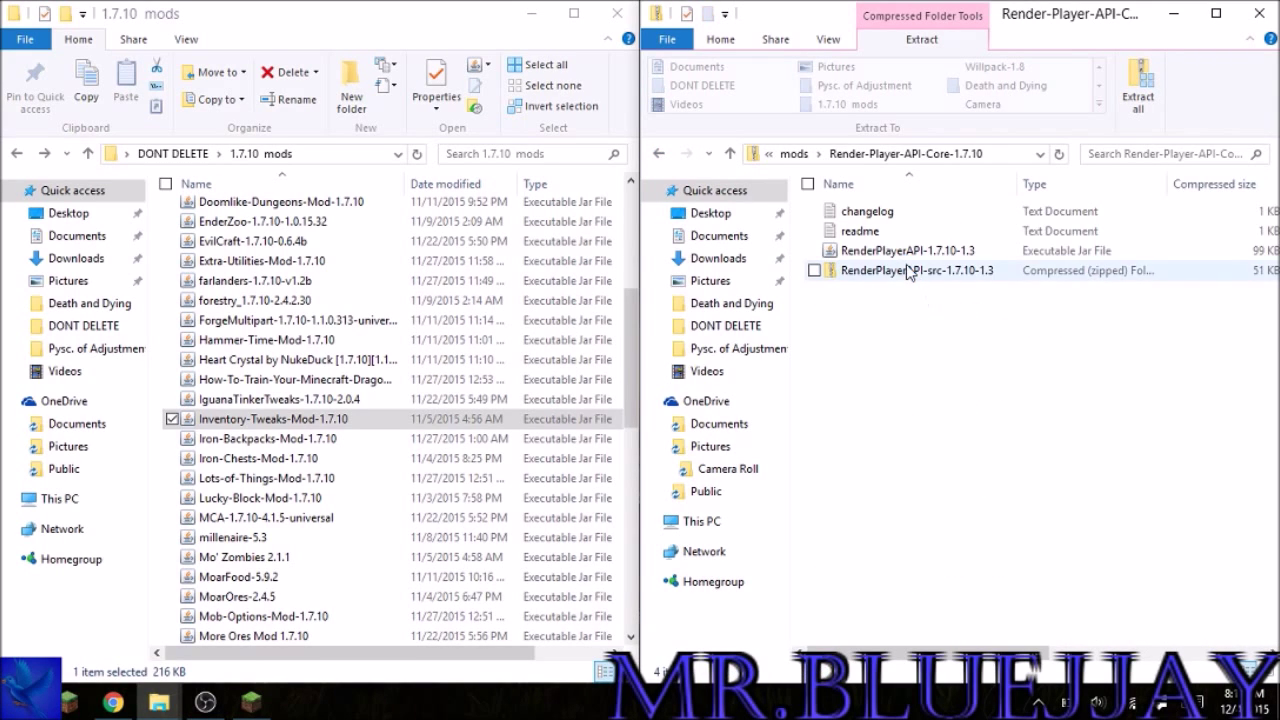
double_click(908, 272)
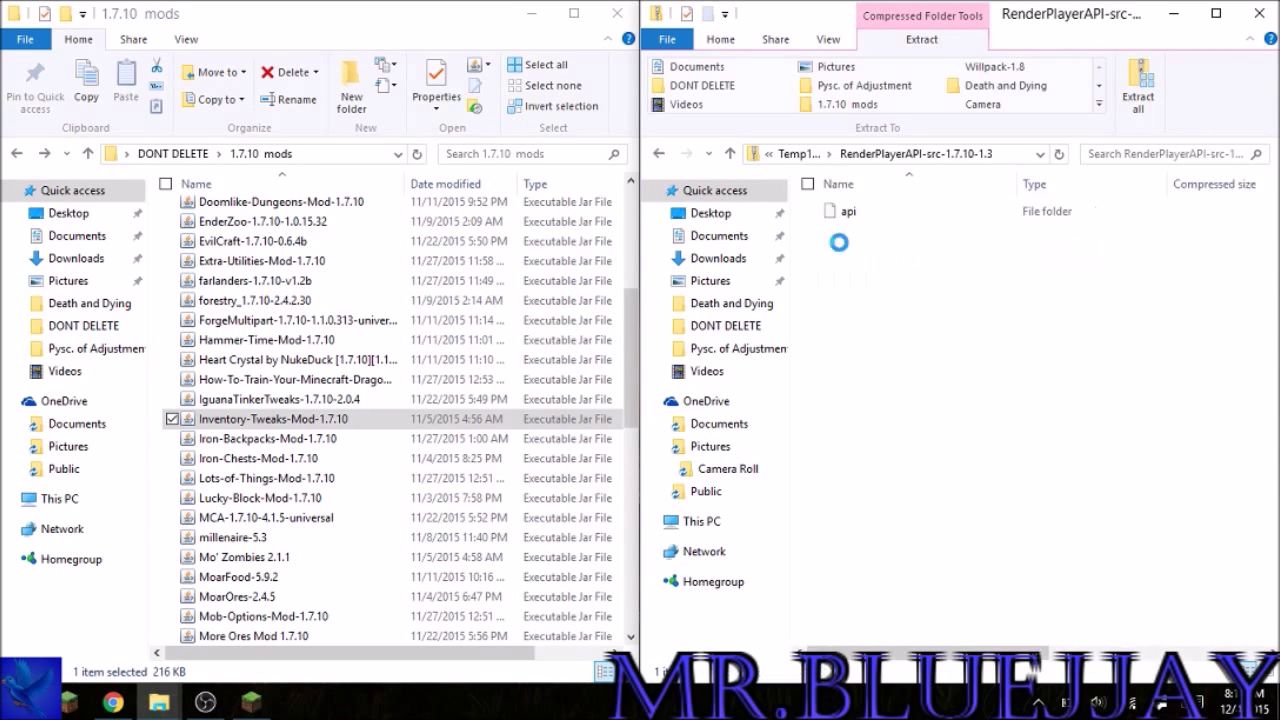
click(660, 154)
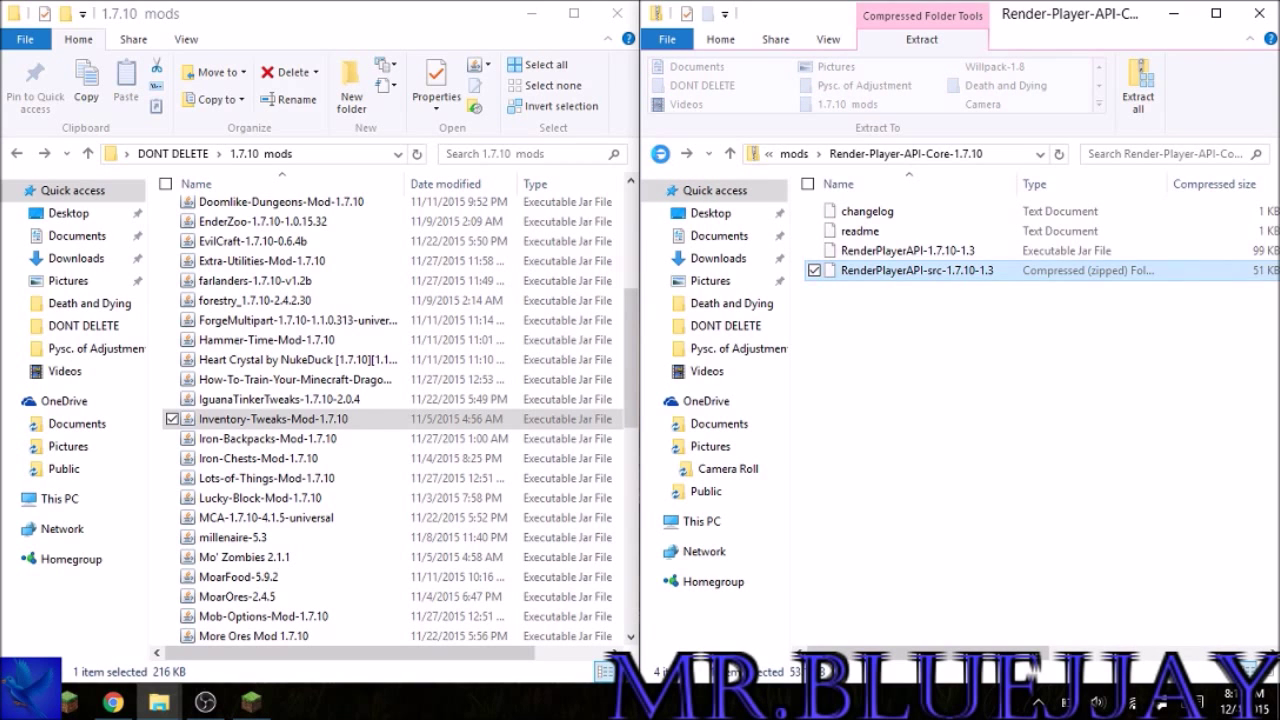
click(660, 154)
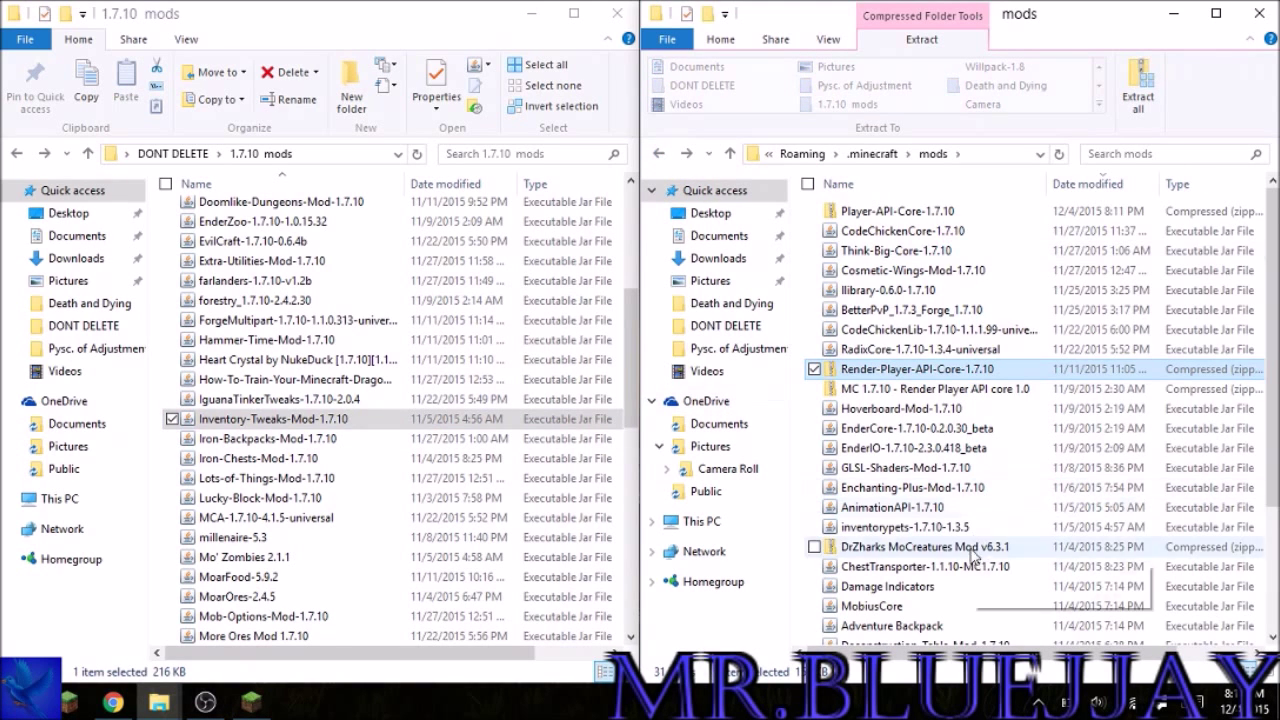
Move Inventory-Tweaks-Mod-1.7.10 into the .minecraft mods folder and return DrZharks MoCreatures Mod v6.3.1 to the saved 1.7.10 mods folder.
drag(230, 418, 985, 512)
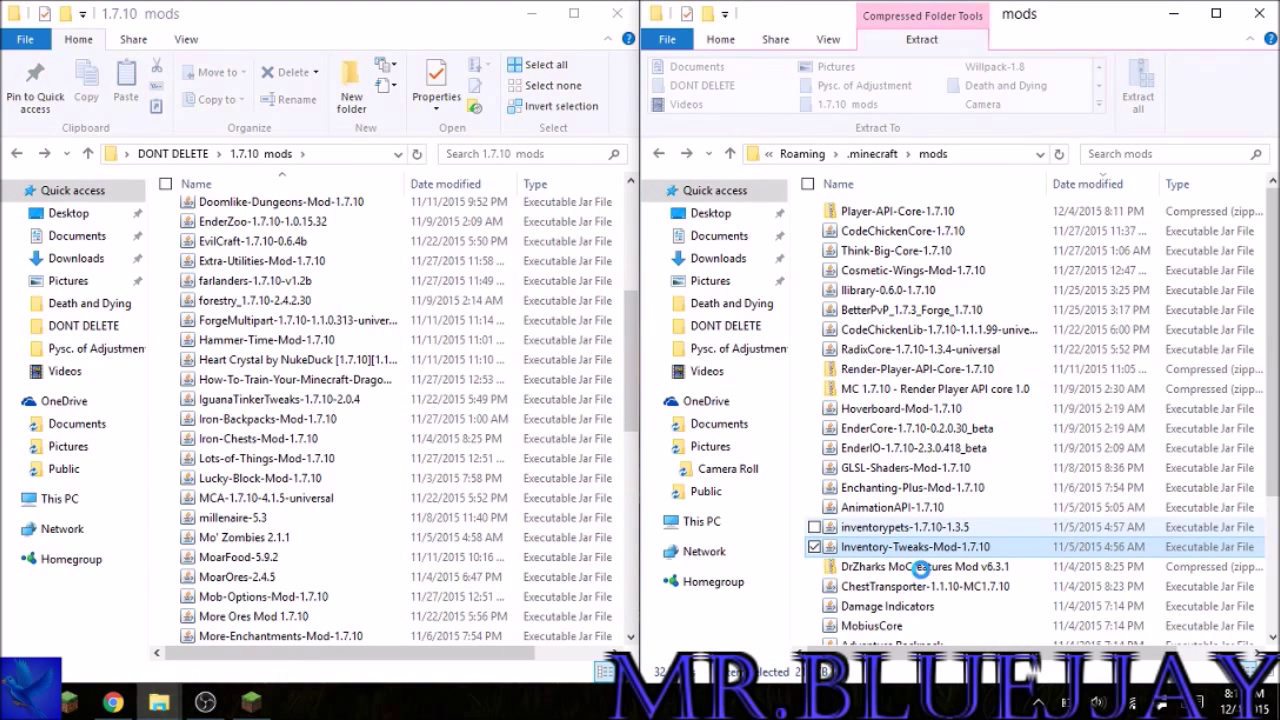
click(922, 568)
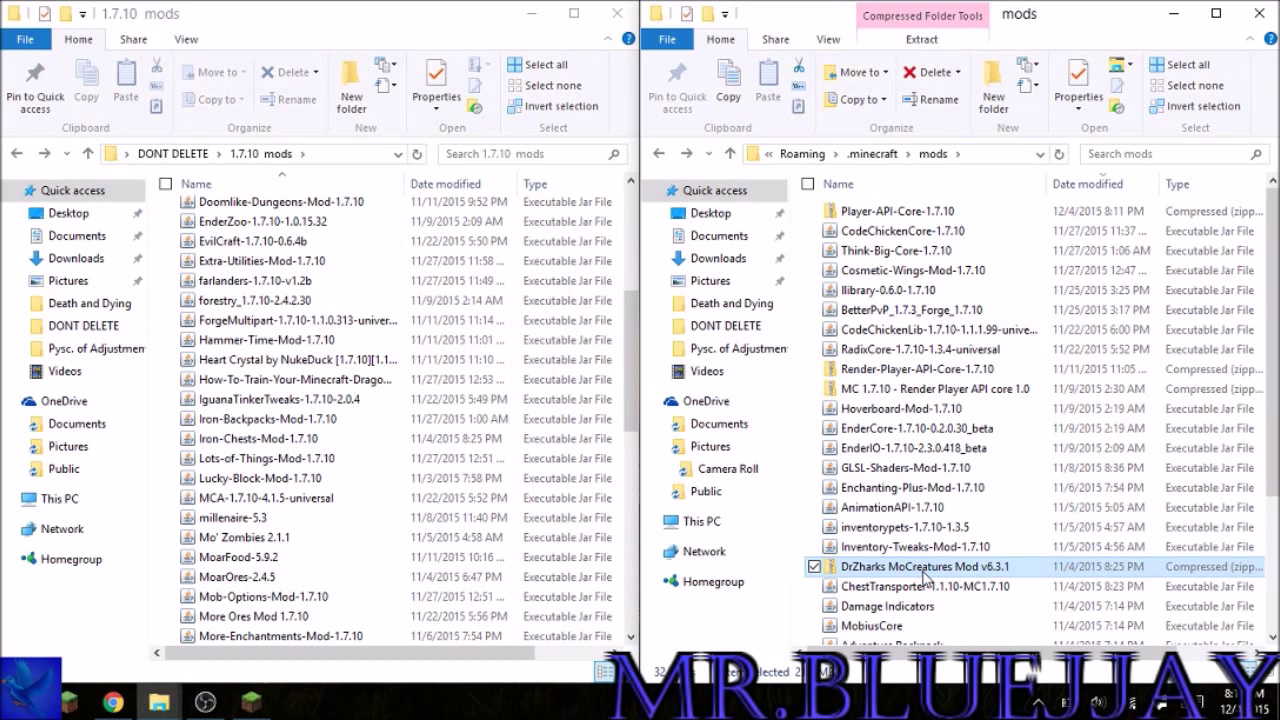
drag(925, 578, 278, 484)
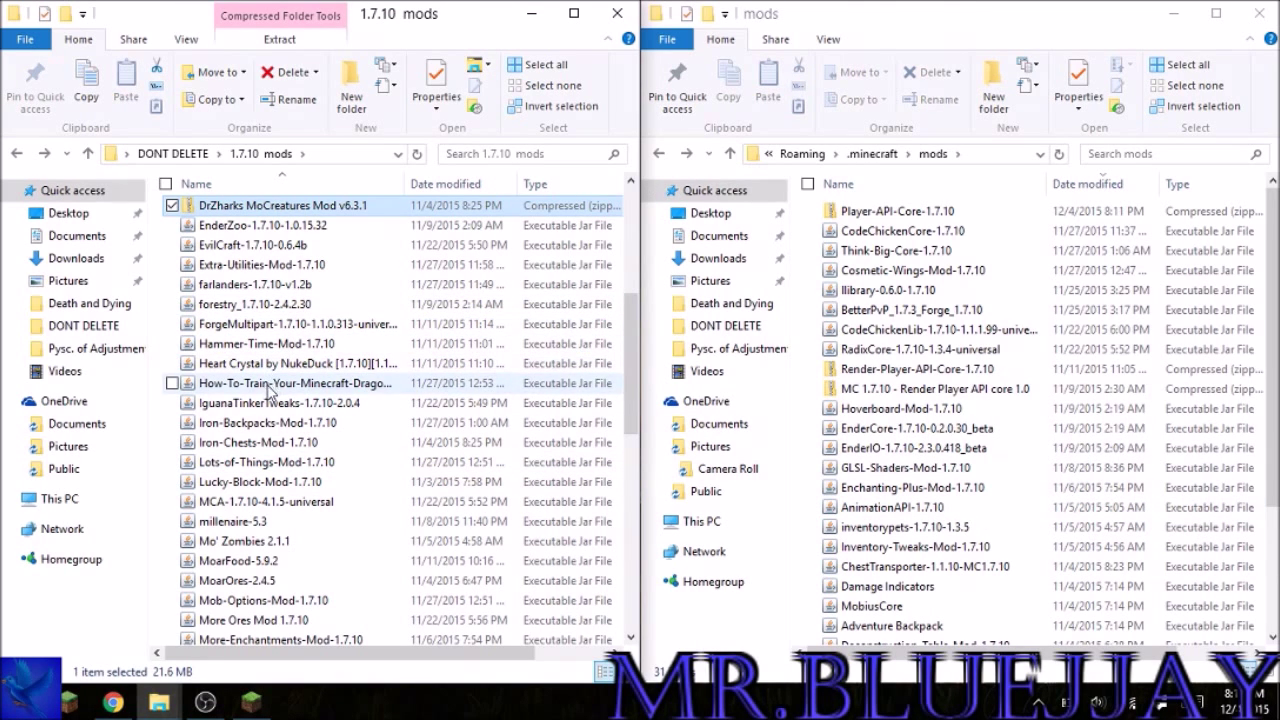
Move the Iron-Chests-Mod-1.7.10 and Lucky-Block-Mod-1.7.10 jar files into the .minecraft mods folder.
click(262, 422)
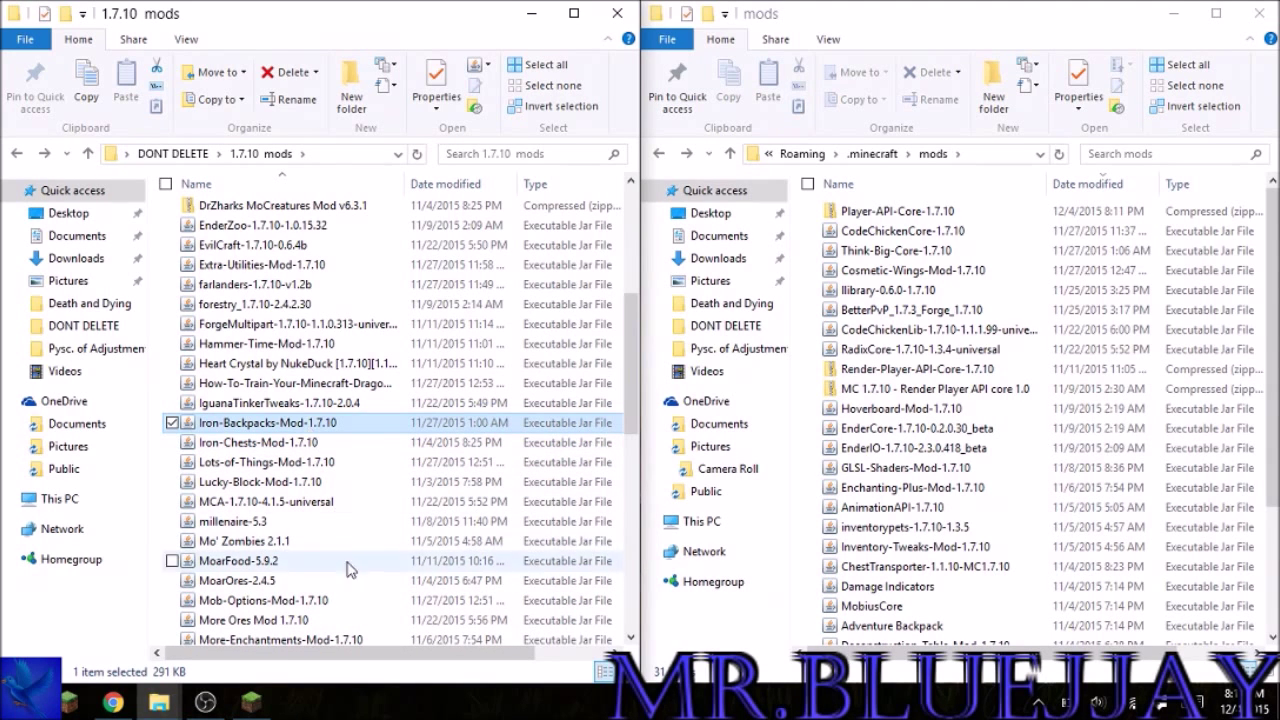
drag(427, 655, 390, 660)
click(338, 445)
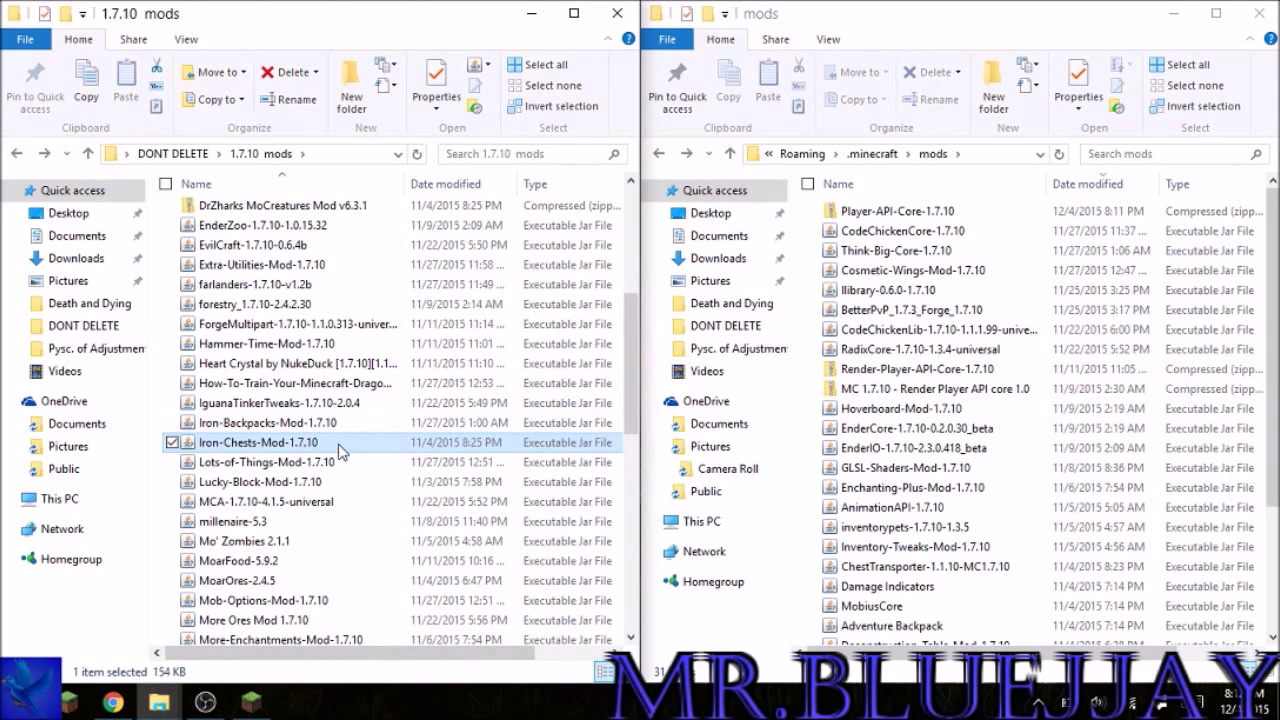
drag(985, 467, 985, 467)
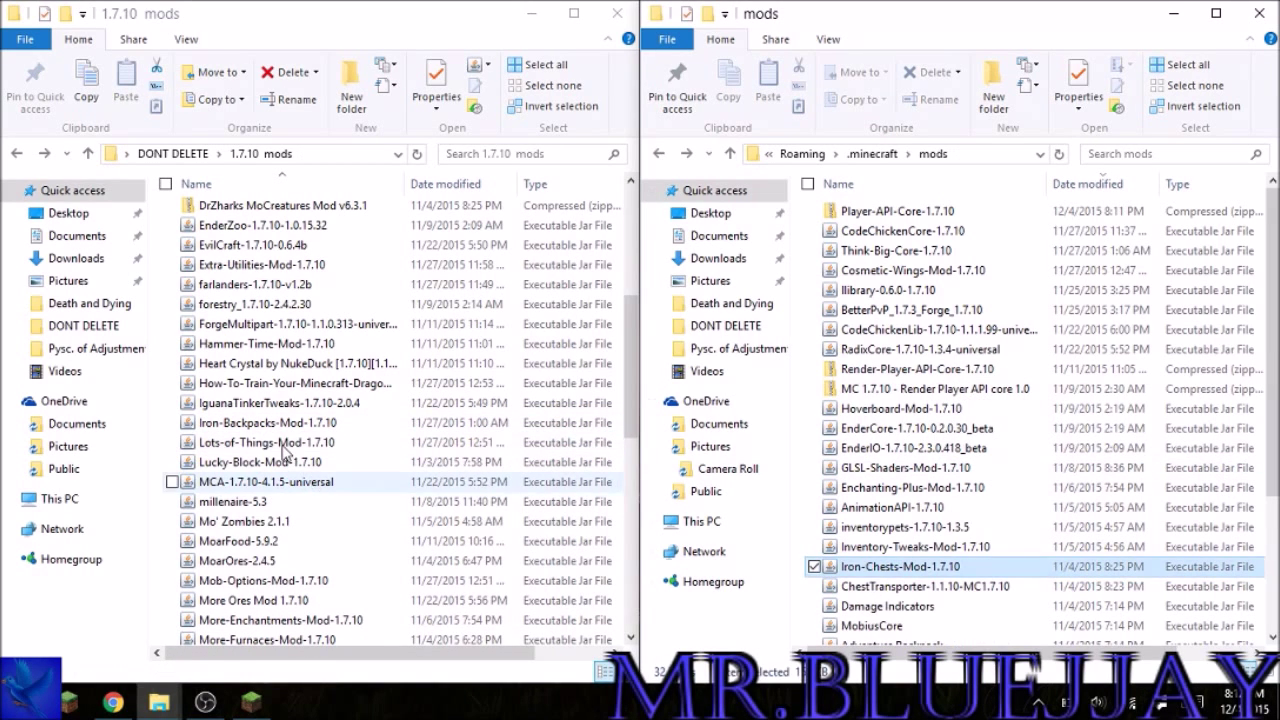
click(289, 462)
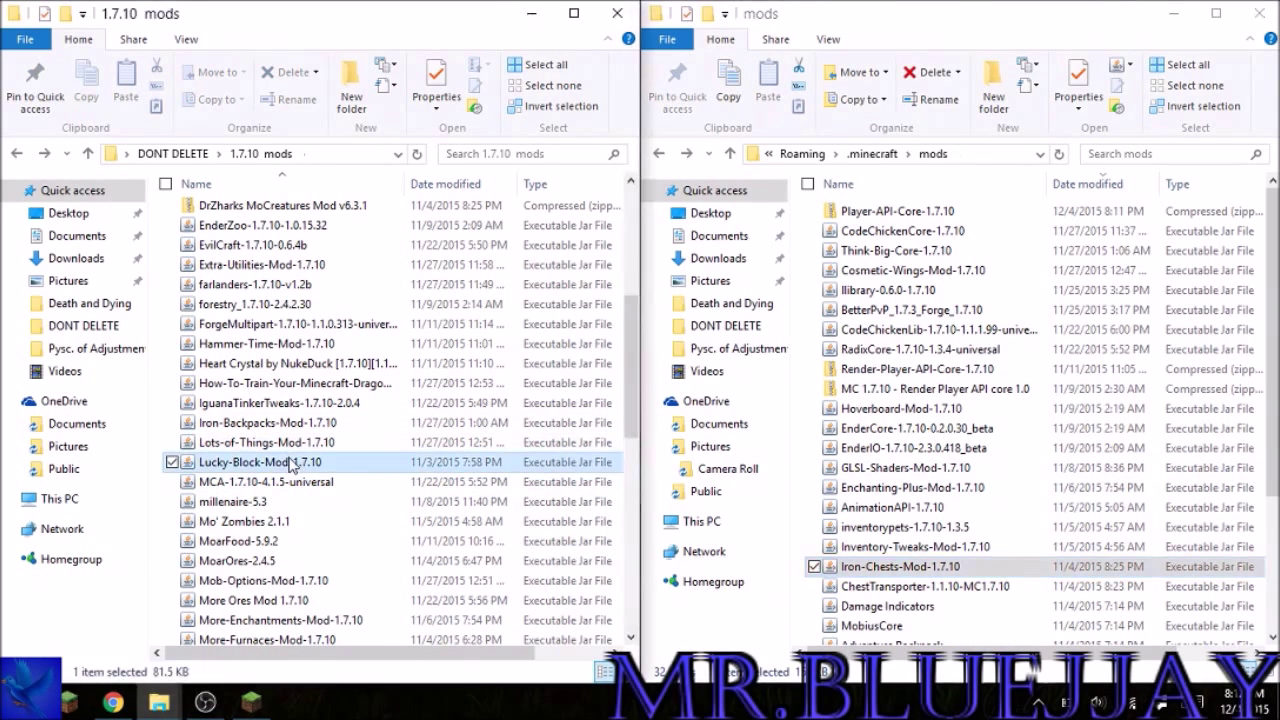
drag(289, 462, 975, 490)
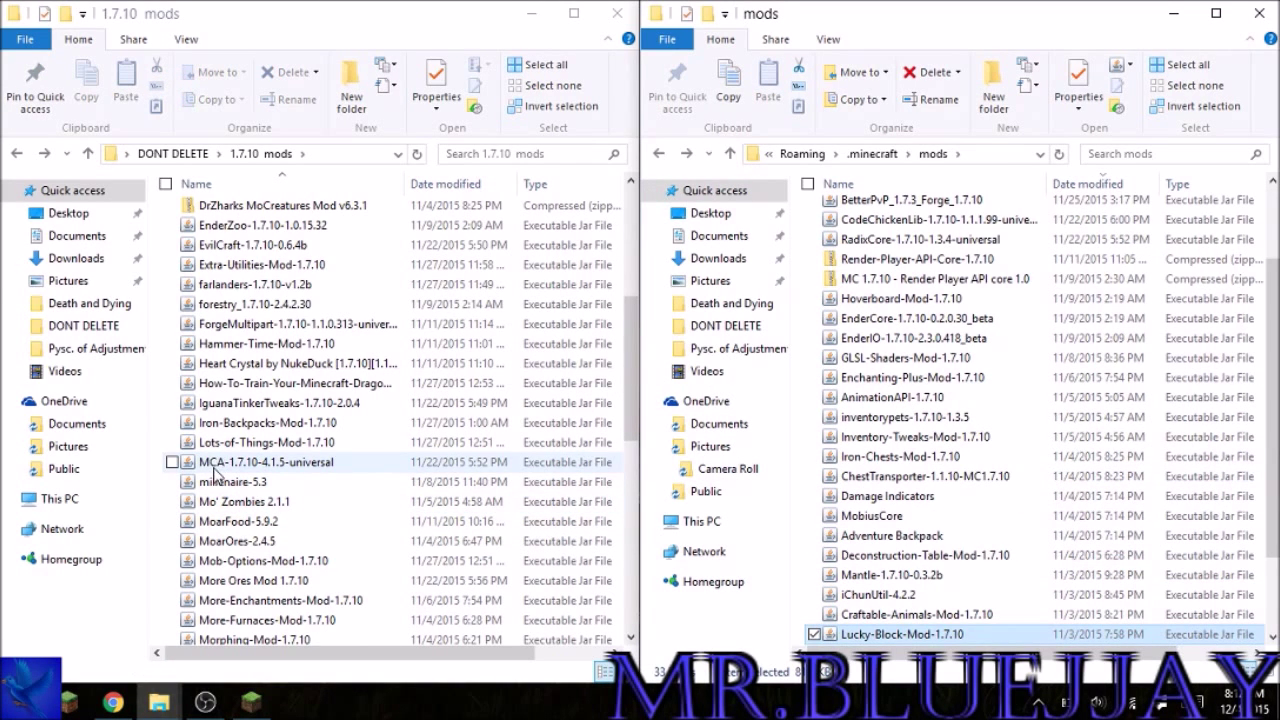
Check the mod file sizes in both folders and move the MCA-1.7.10-4.1.5-universal jar file into the .minecraft mods folder.
drag(357, 656, 443, 660)
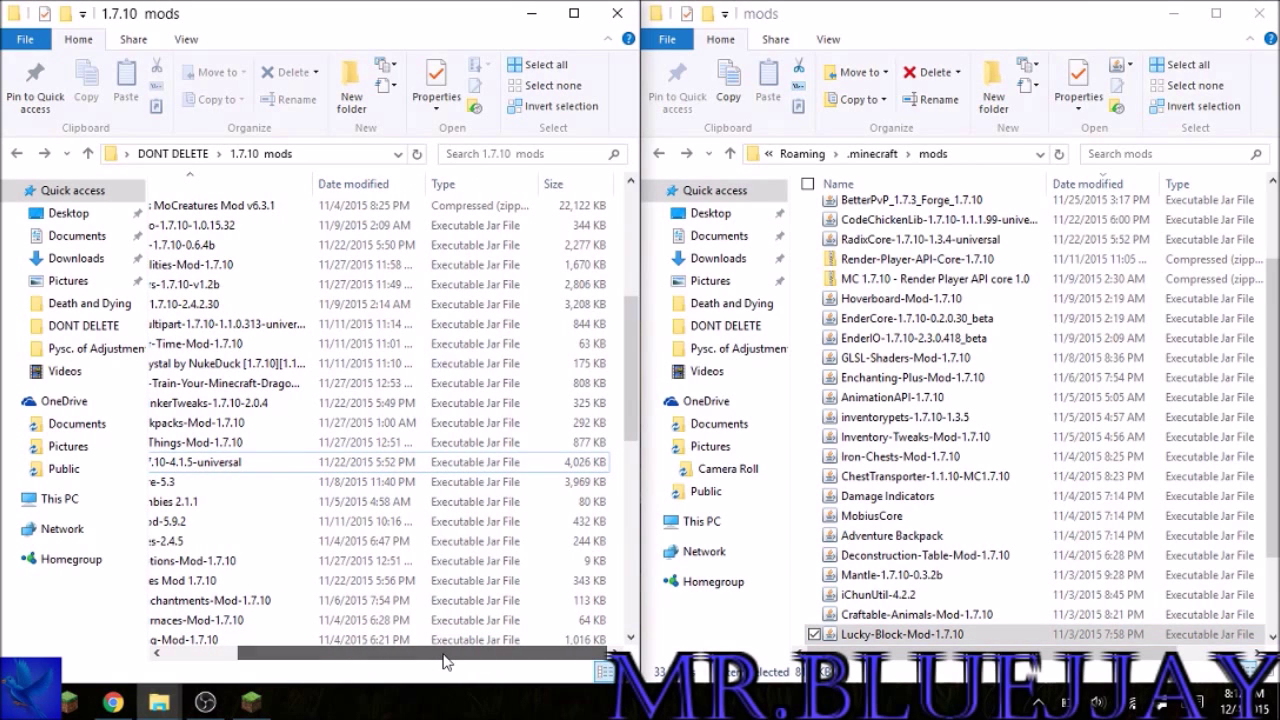
drag(1000, 653, 1074, 653)
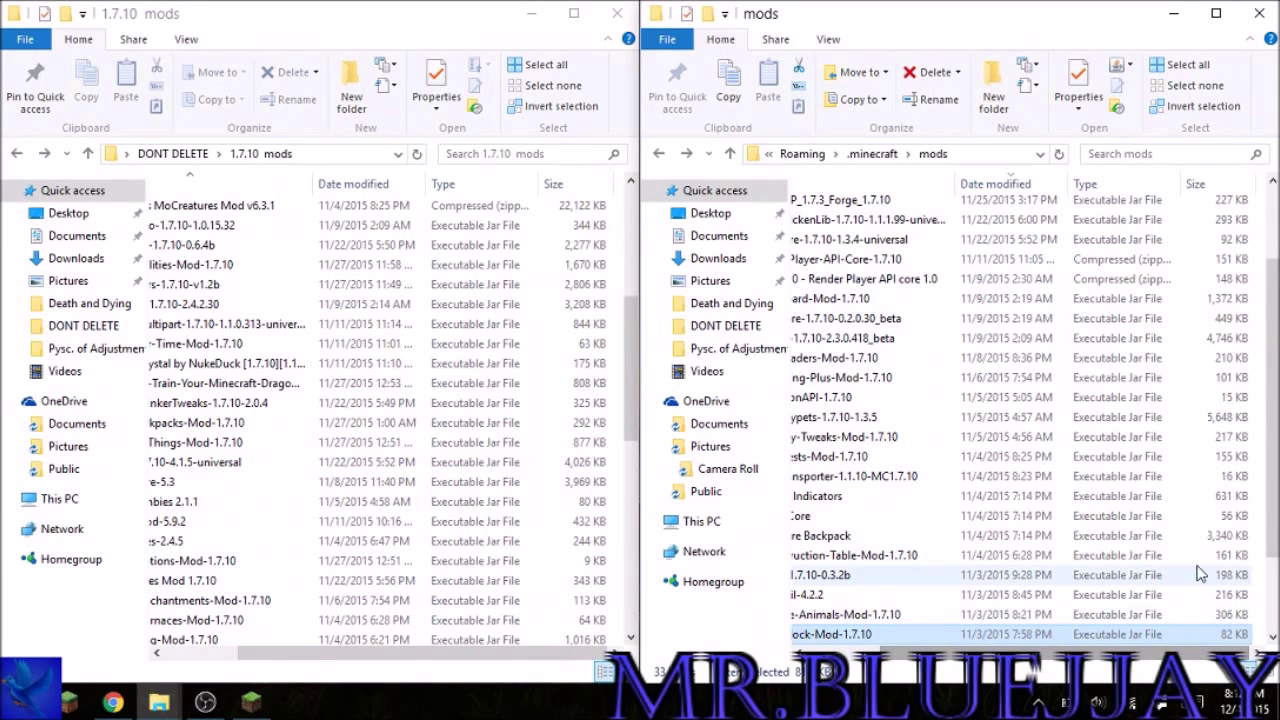
scroll(1272, 485, up, 2)
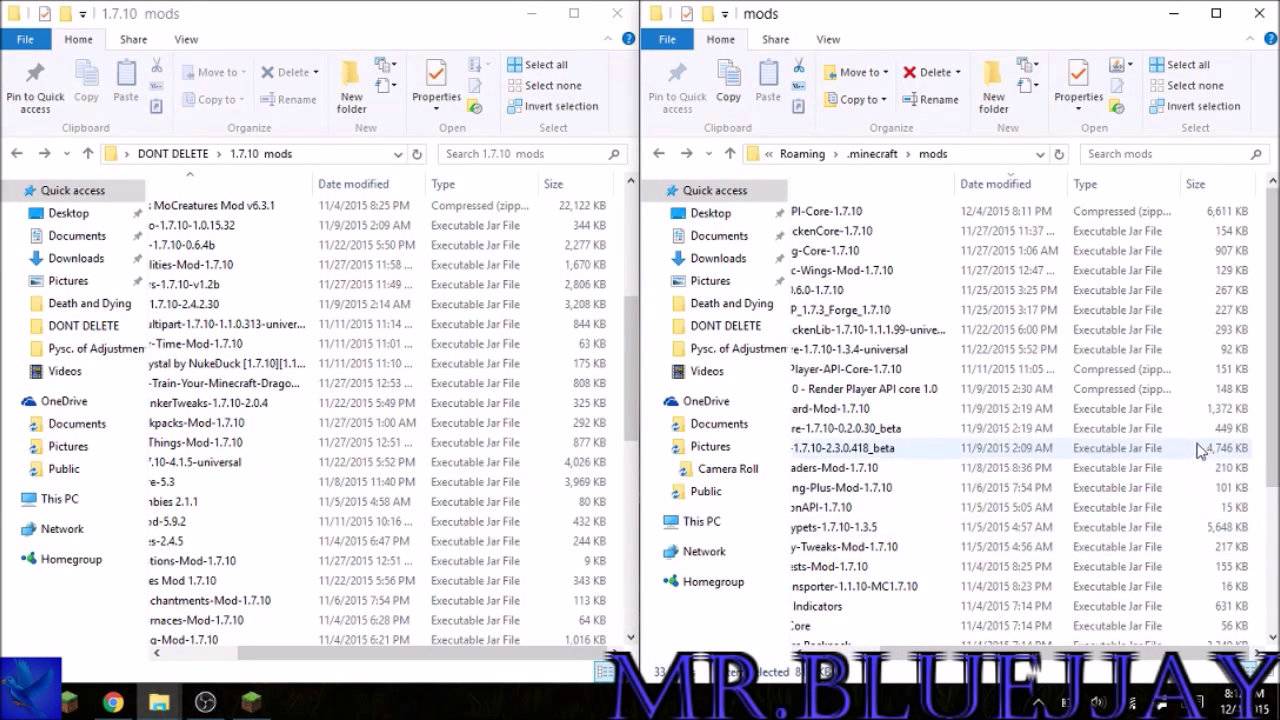
drag(1070, 653, 820, 653)
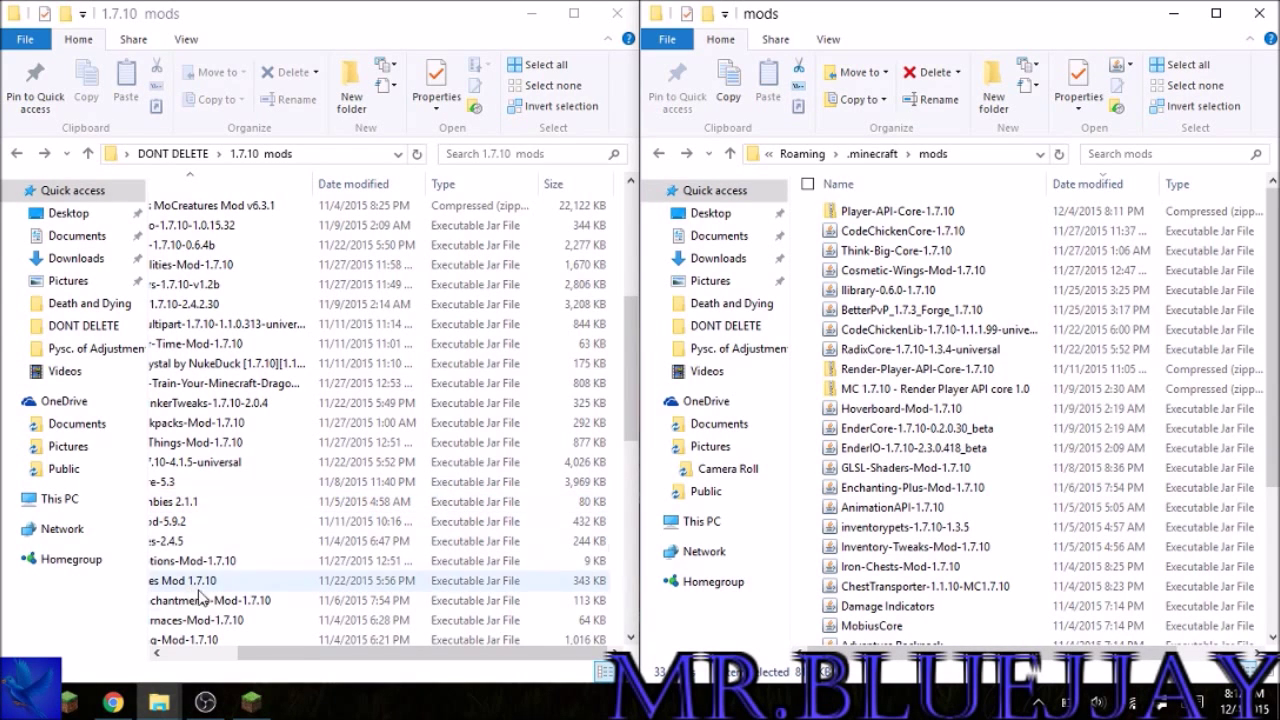
drag(300, 652, 227, 652)
click(284, 459)
drag(285, 467, 1010, 491)
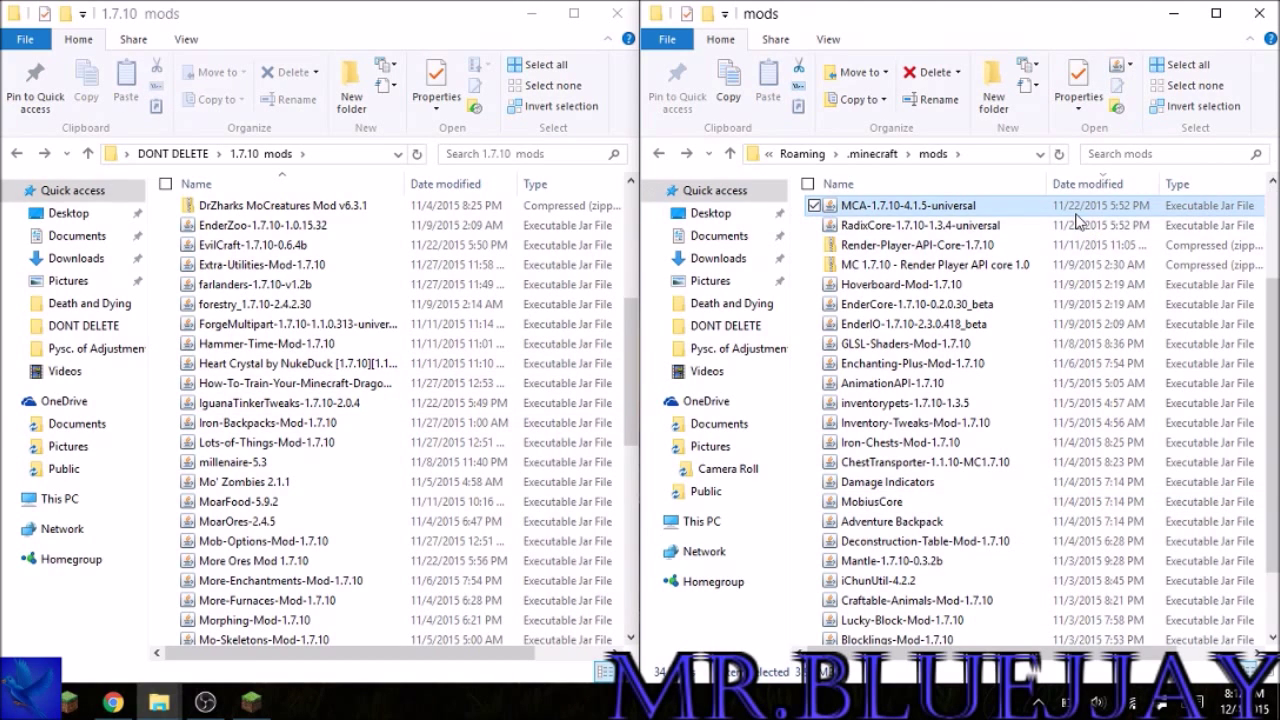
Move the Mo' Zombies 2.1.1 jar file from the saved 1.7.10 mods folder into the .minecraft mods folder.
click(296, 485)
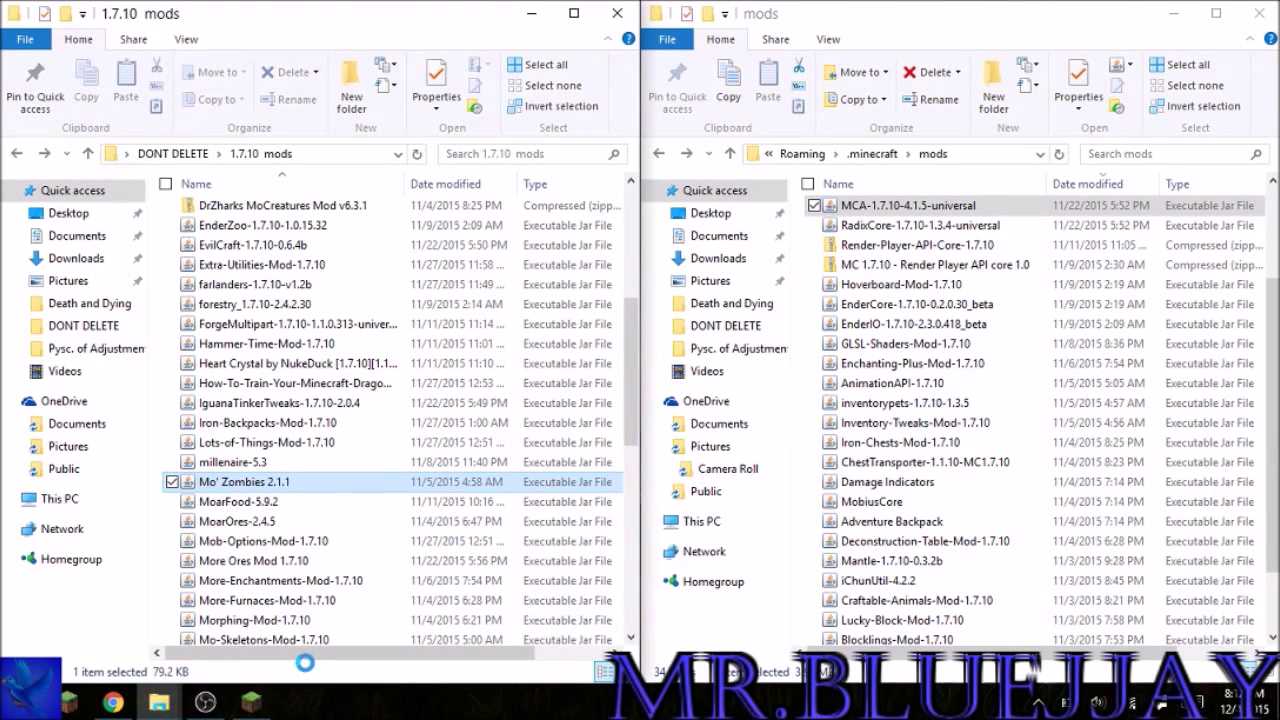
mouse_move(311, 658)
mouse_down()
mouse_move(574, 658)
mouse_move(311, 658)
mouse_up()
drag(266, 486, 946, 410)
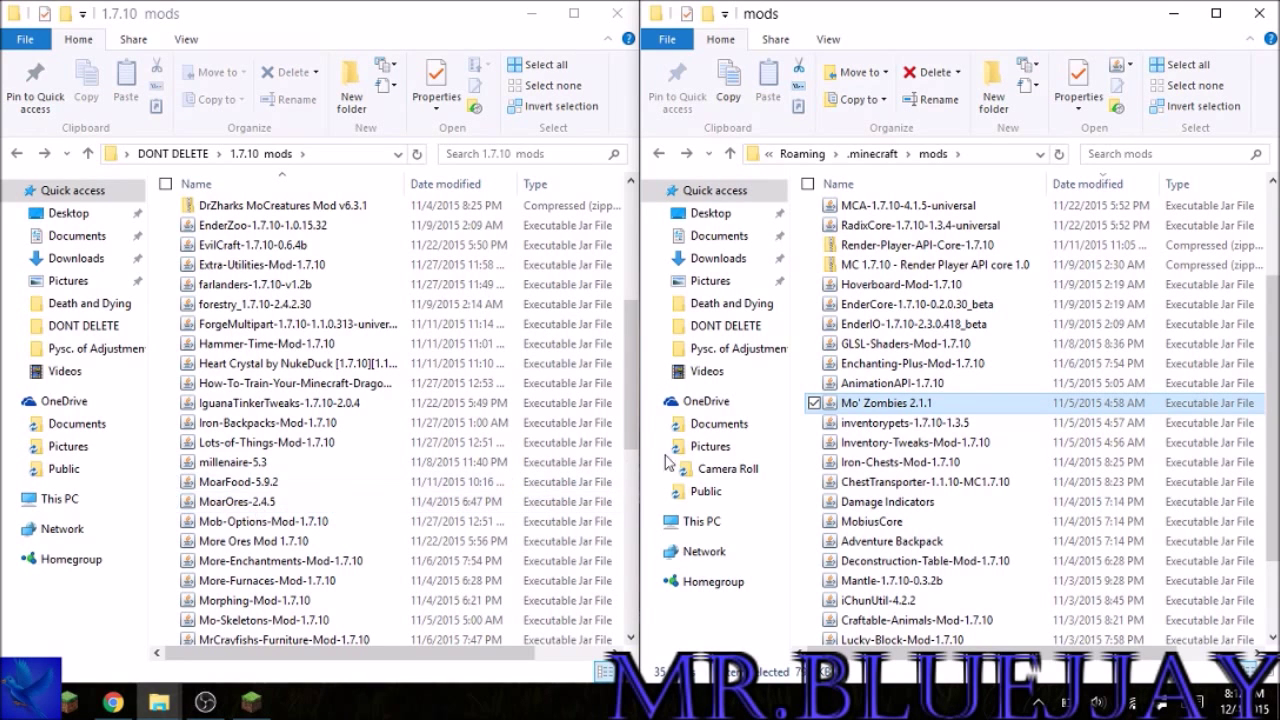
Compare the file size of More-Enchantments-Mod-1.7.10 with Enchanting-Plus-Mod-1.7.10 and check the size of More-Furnaces-Mod-1.7.10.
drag(628, 428, 638, 509)
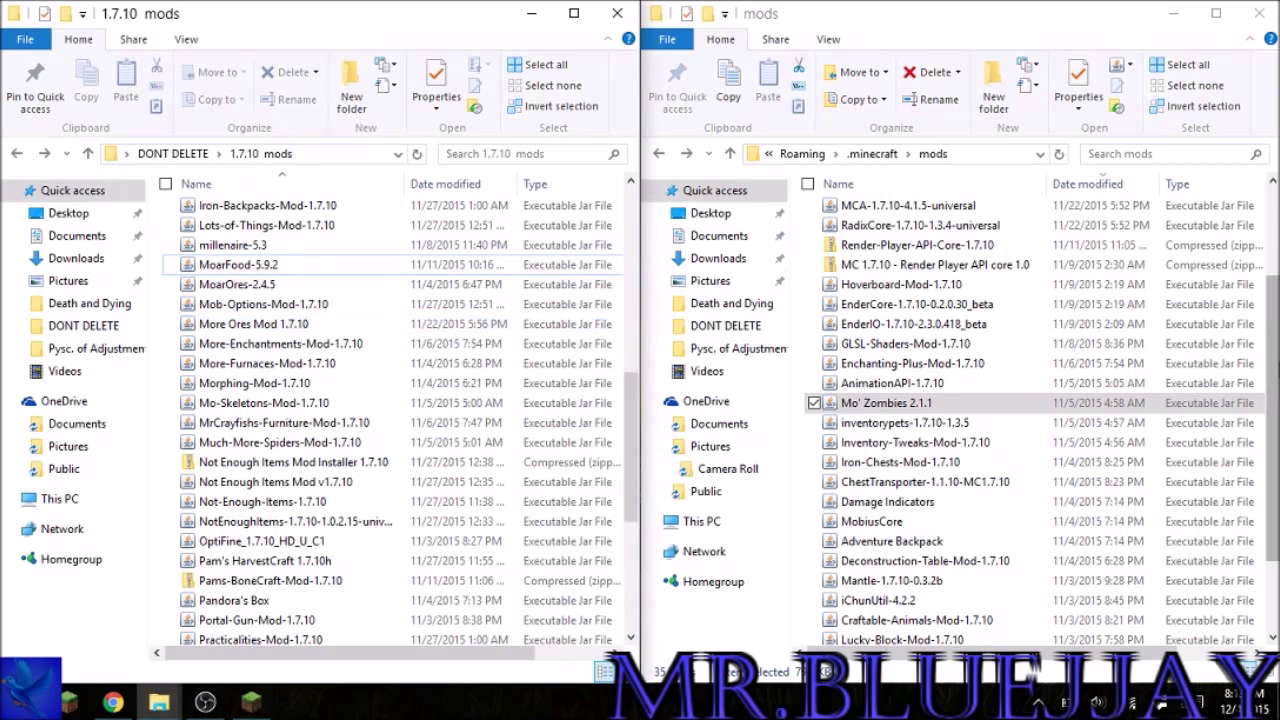
click(340, 343)
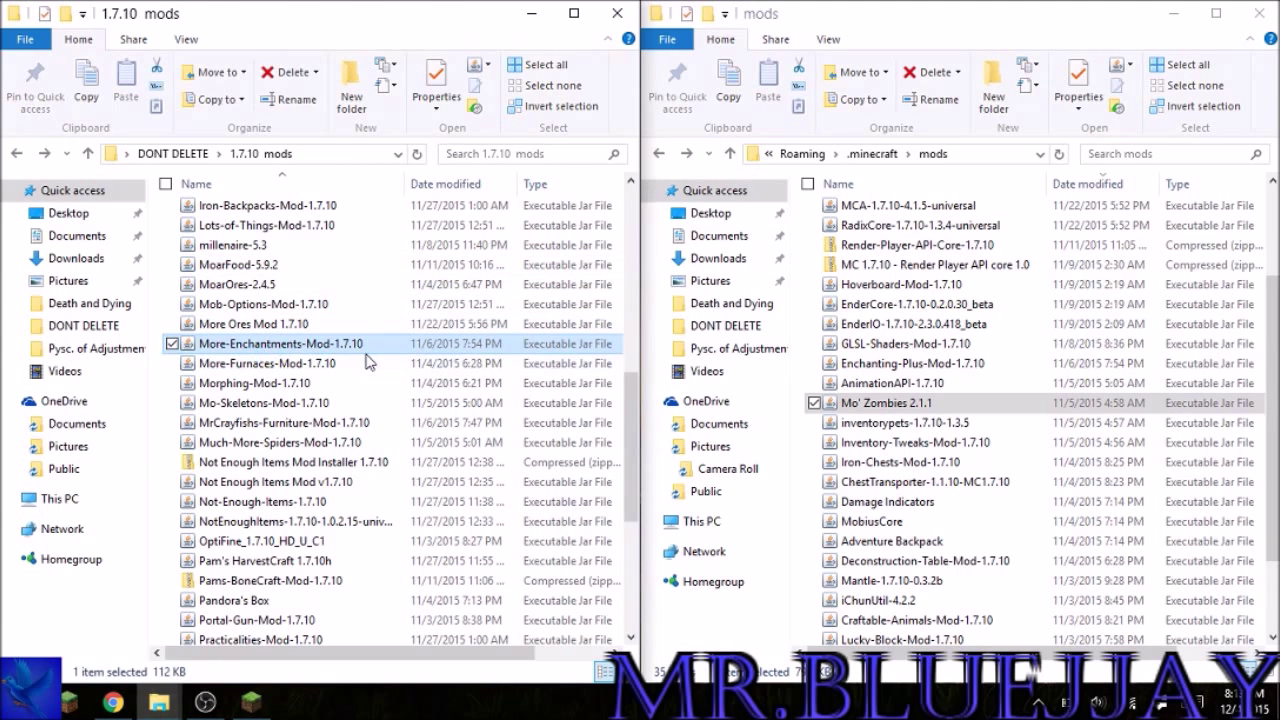
click(965, 366)
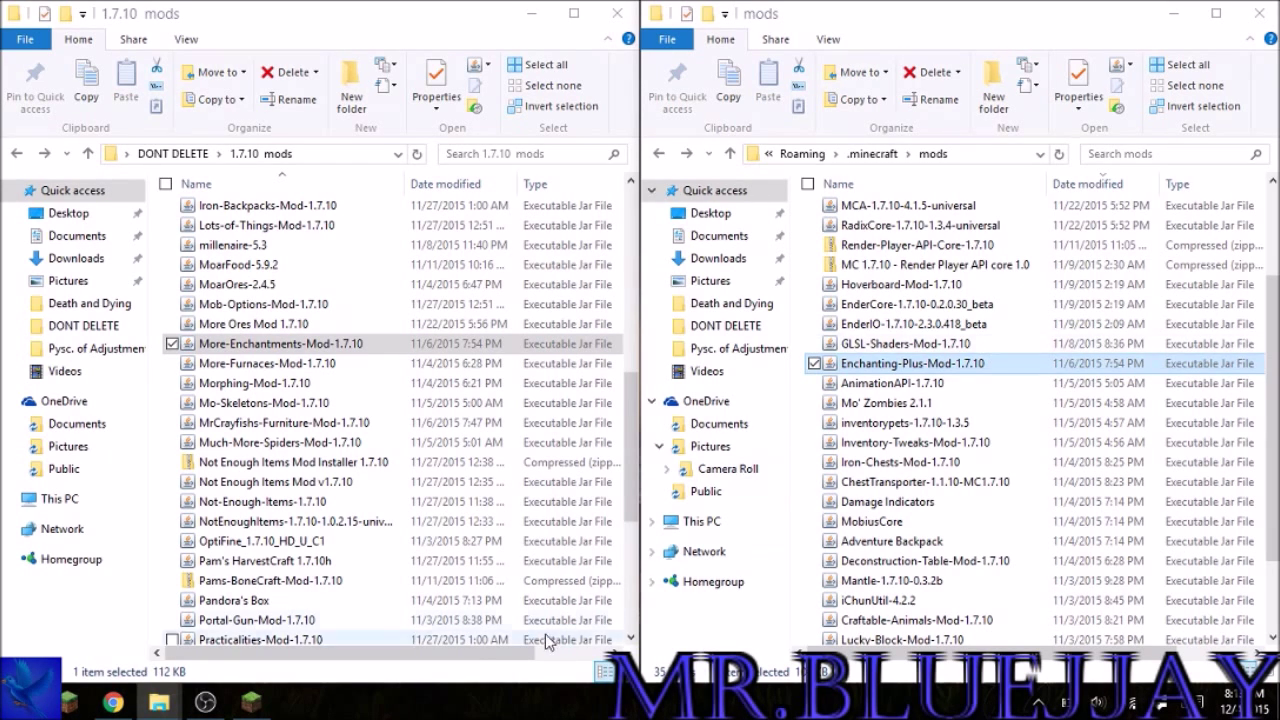
drag(471, 666, 548, 667)
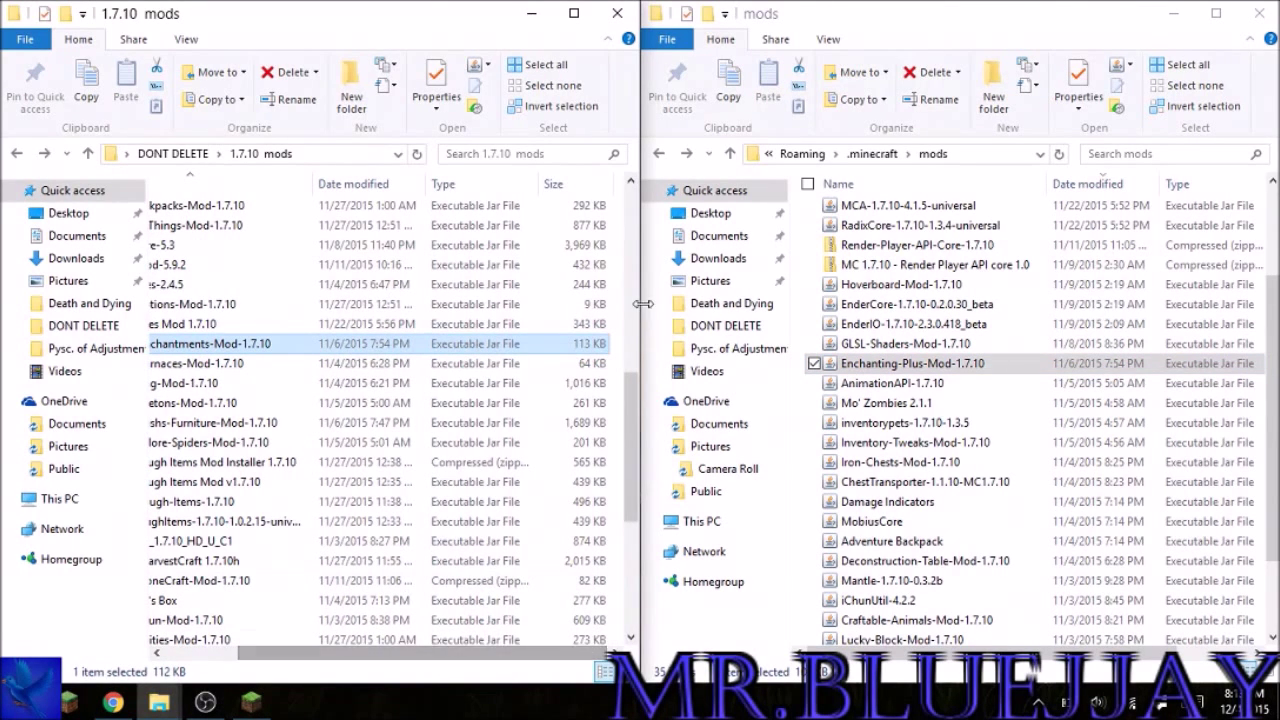
drag(1105, 665, 1150, 667)
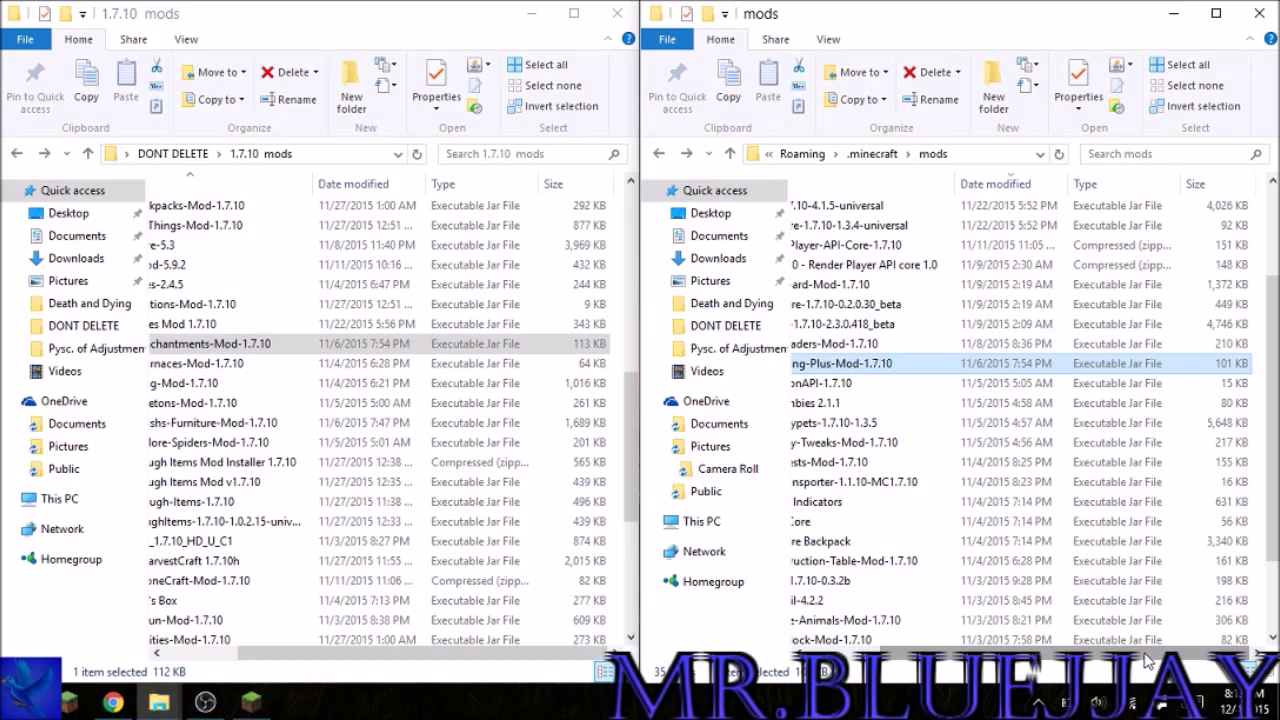
drag(1148, 660, 1103, 662)
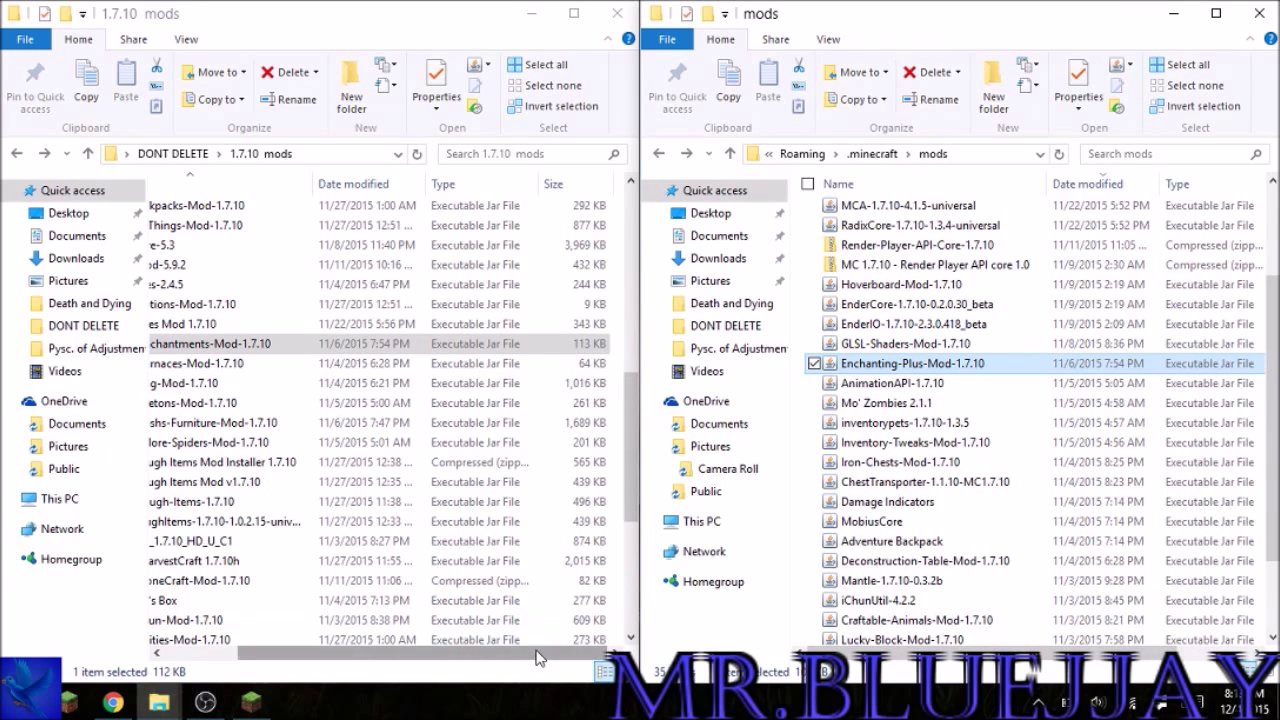
click(456, 352)
click(875, 365)
drag(424, 655, 317, 660)
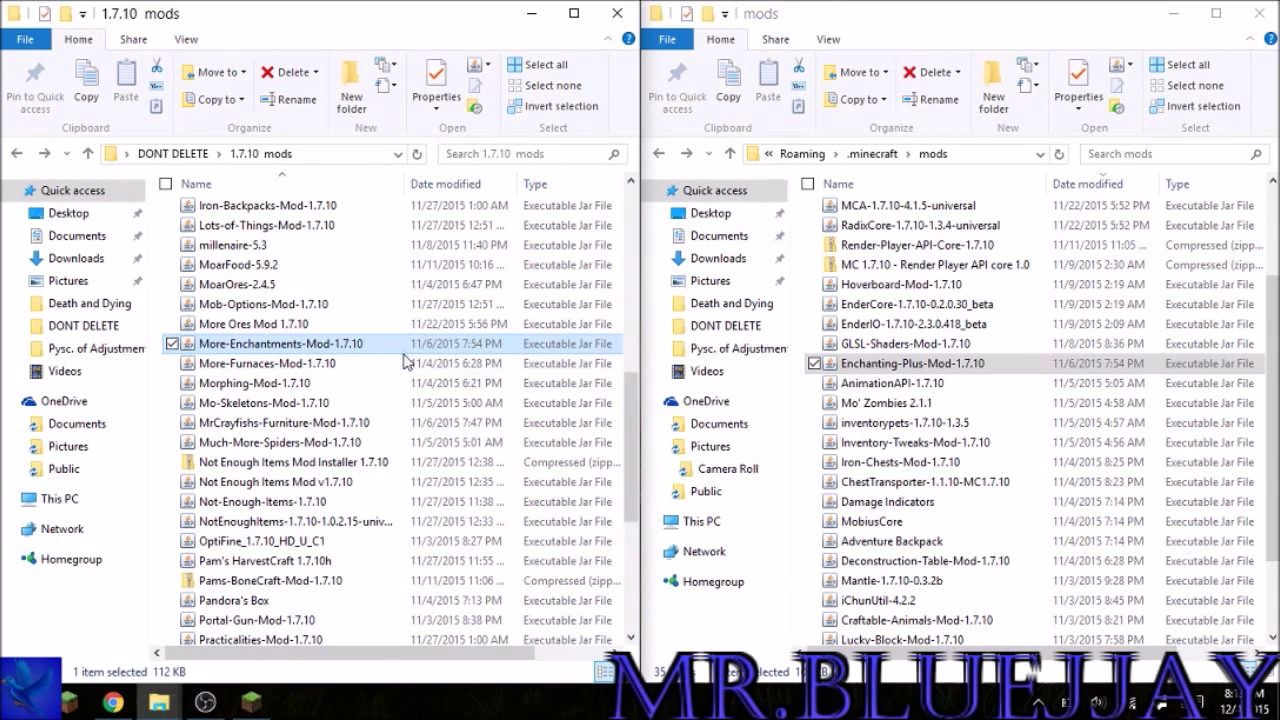
click(325, 367)
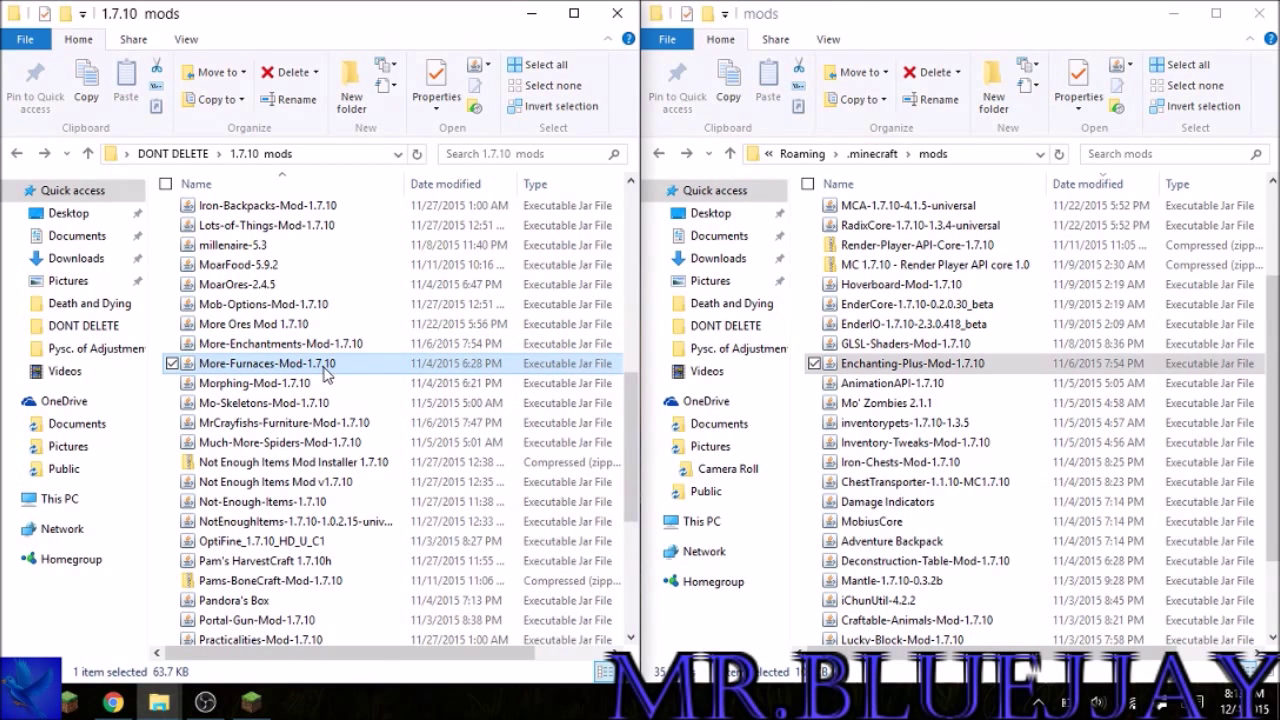
Move the MoarOres-2.4.5 jar file from the saved folder into the .minecraft mods folder.
mouse_move(640, 444)
mouse_down()
mouse_move(639, 394)
mouse_move(639, 422)
mouse_up()
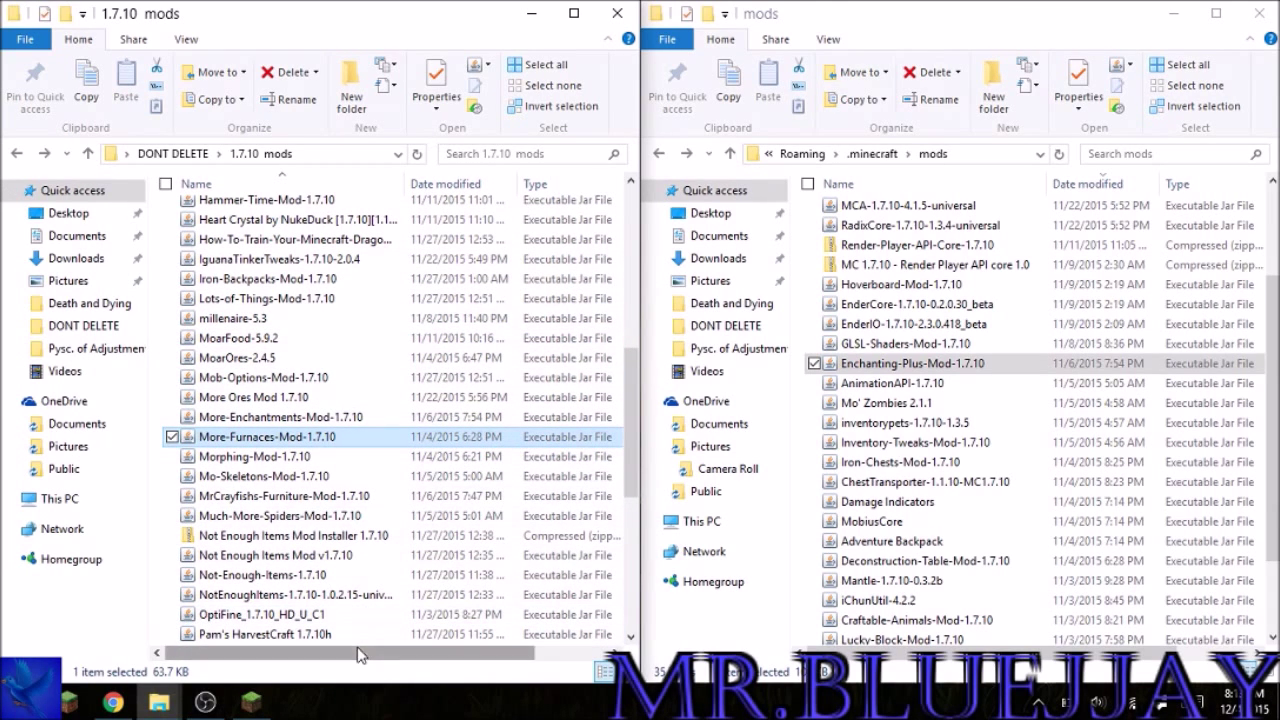
click(306, 357)
drag(366, 652, 303, 617)
drag(205, 357, 893, 495)
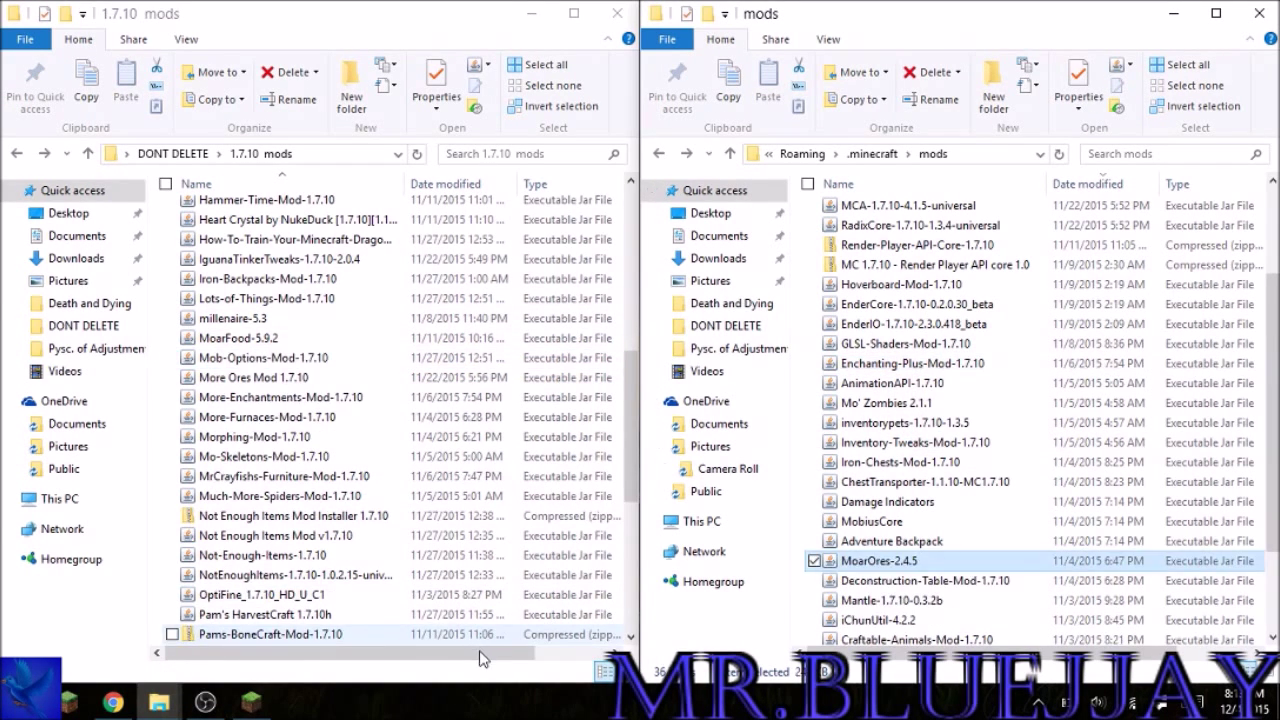
Look through the remaining saved mods and move the More Ores Mod 1.7.10 jar file into the .minecraft mods folder.
drag(490, 652, 366, 674)
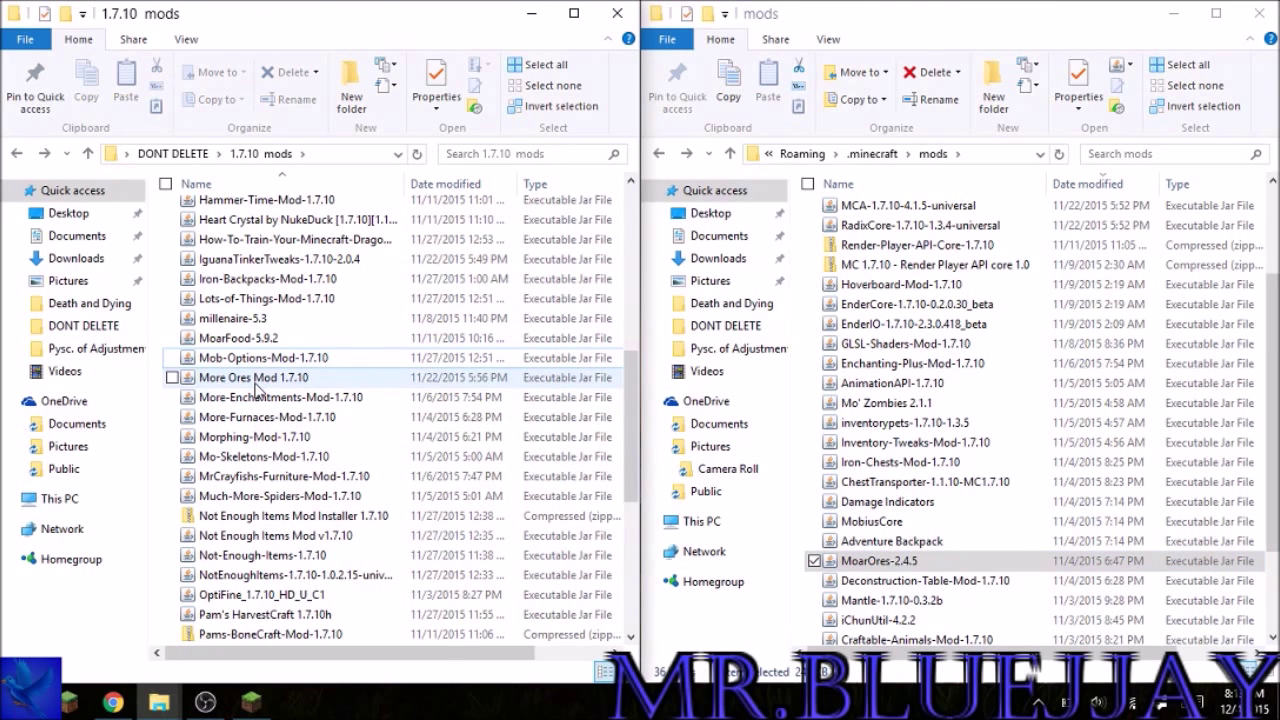
click(257, 385)
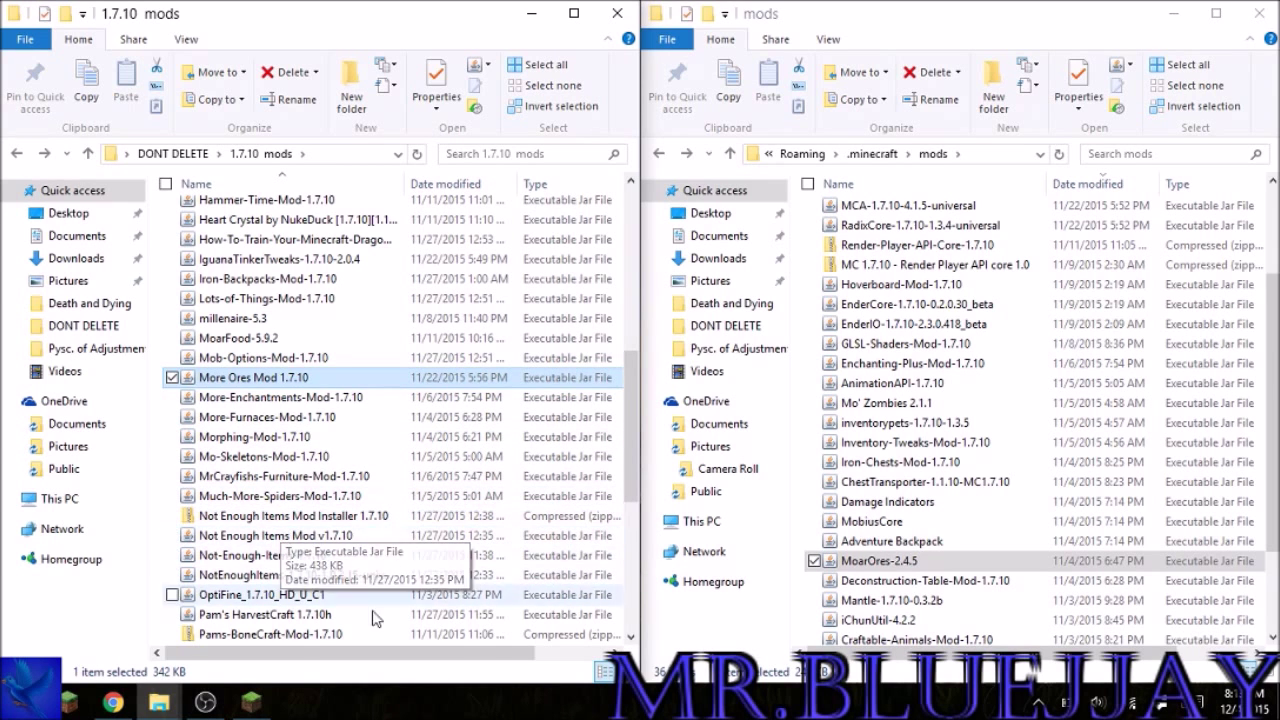
scroll(350, 600, down, 4)
scroll(350, 603, down, 3)
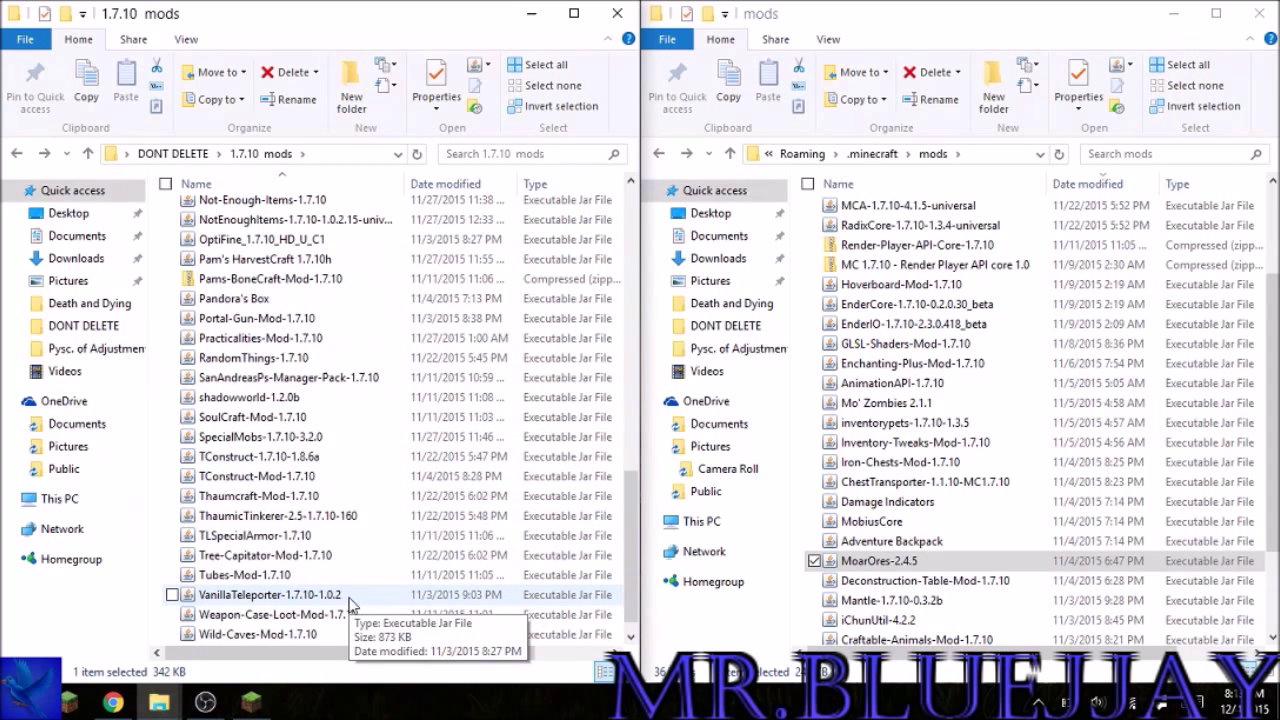
scroll(350, 603, up, 6)
scroll(349, 589, down, 4)
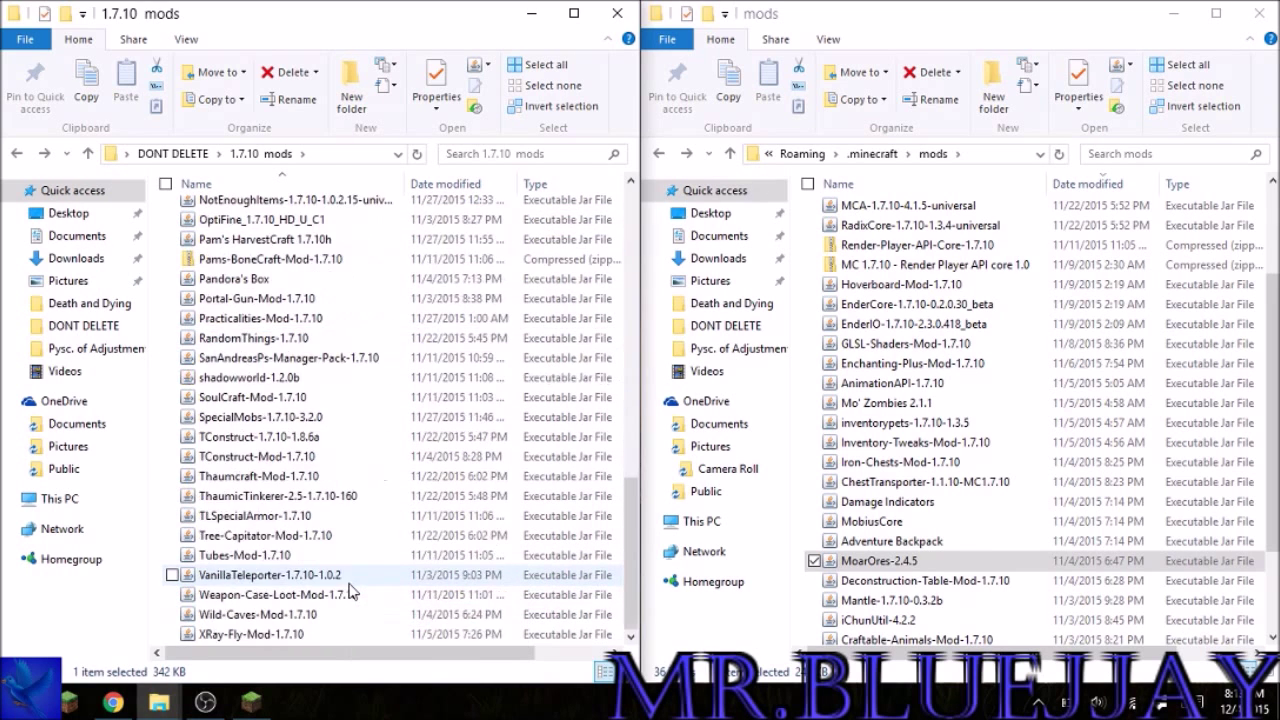
scroll(349, 586, up, 2)
scroll(268, 260, up, 2)
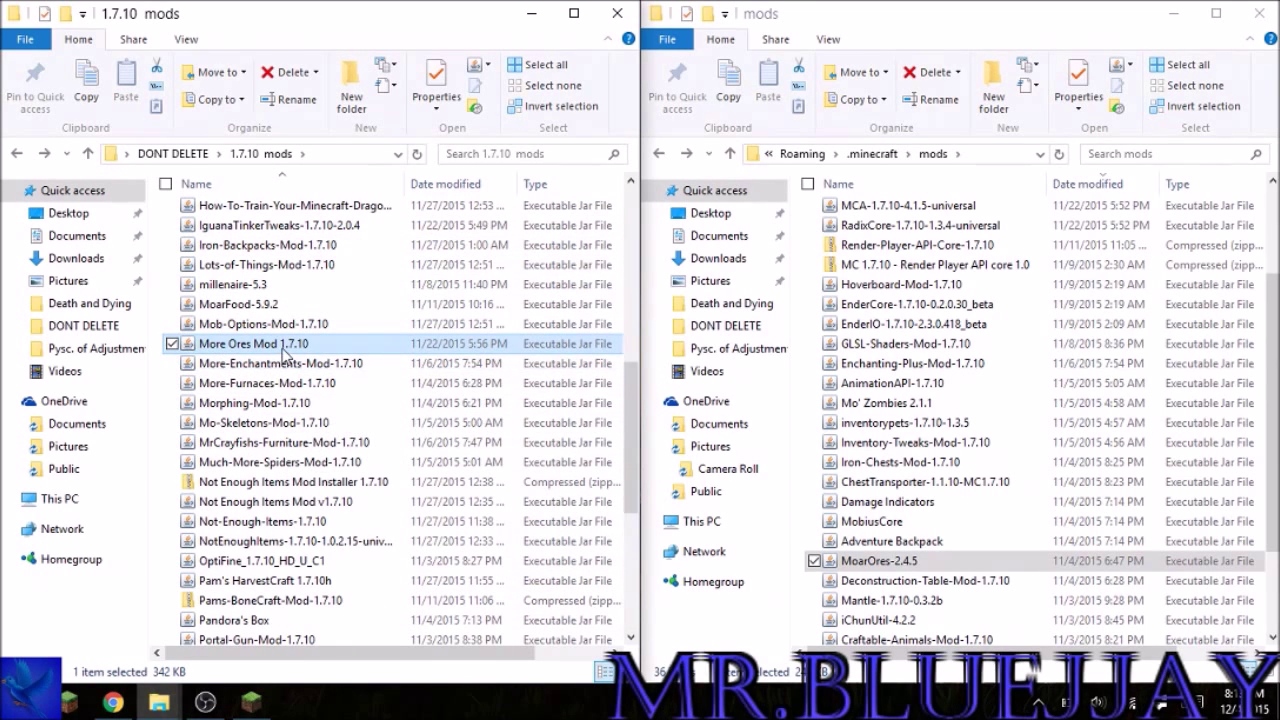
drag(287, 345, 870, 482)
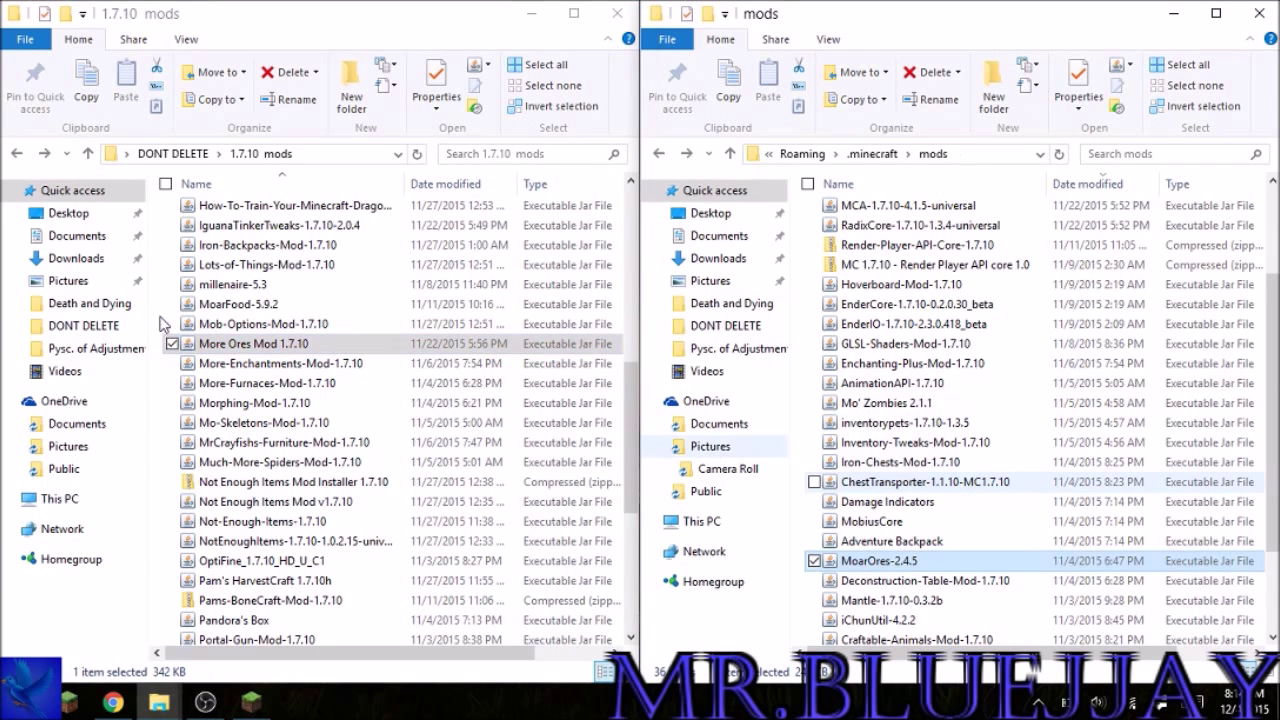
Move the More-Enchantments-Mod-1.7.10 and More-Furnaces-Mod-1.7.10 jar files into the .minecraft mods folder.
click(231, 346)
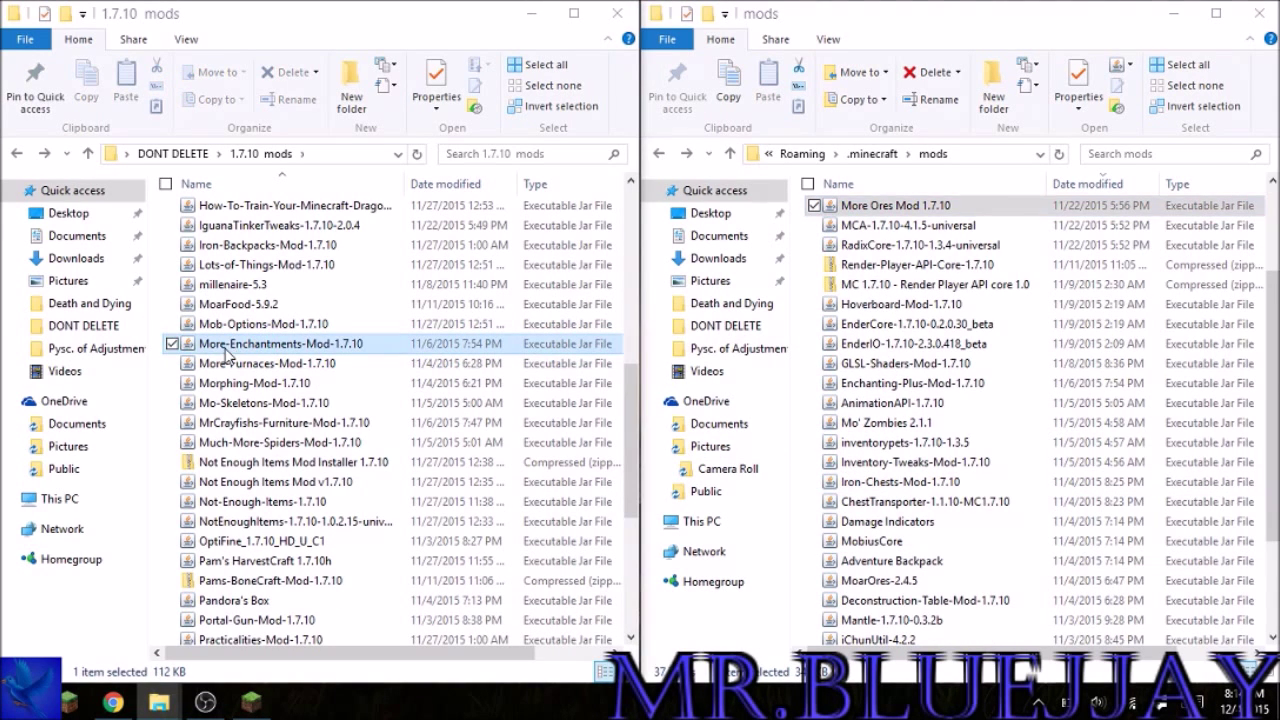
drag(255, 345, 845, 365)
click(219, 350)
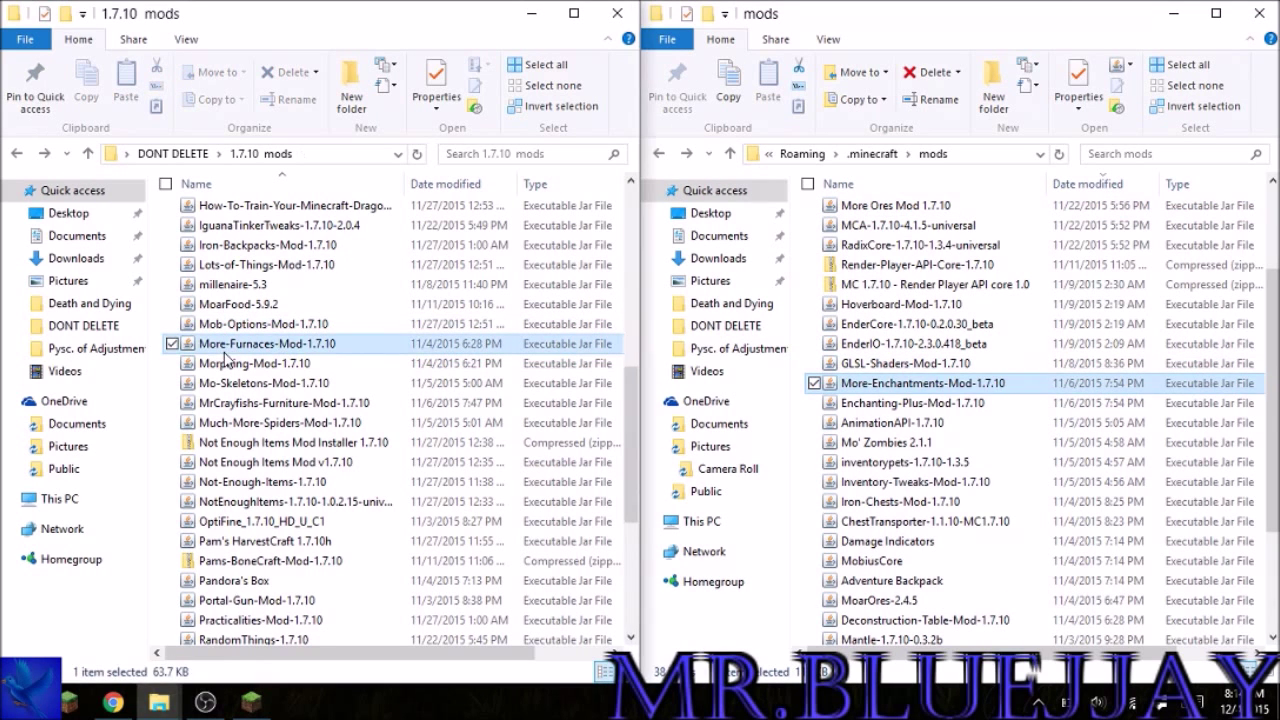
drag(219, 350, 910, 418)
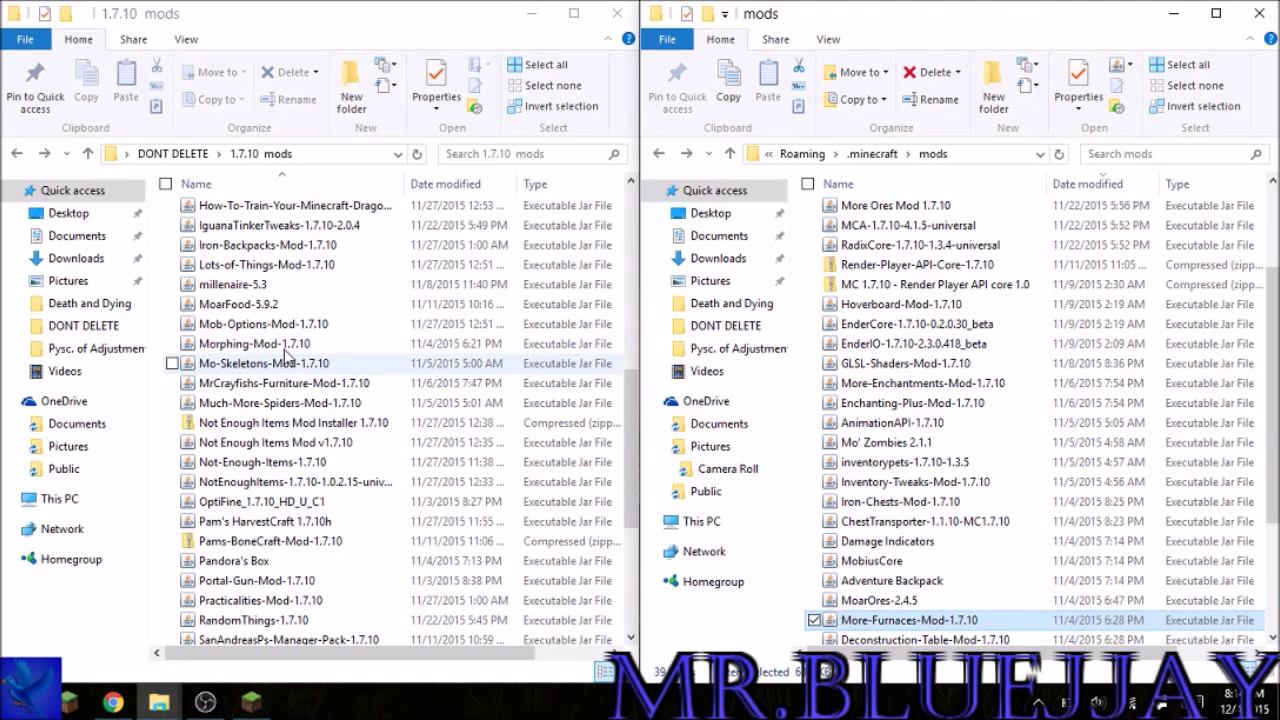
Move the Morphing-Mod-1.7.10 and Mo-Skeletons-Mod-1.7.10 jar files into the .minecraft mods folder.
click(245, 344)
drag(240, 346, 937, 442)
click(262, 350)
drag(270, 347, 904, 425)
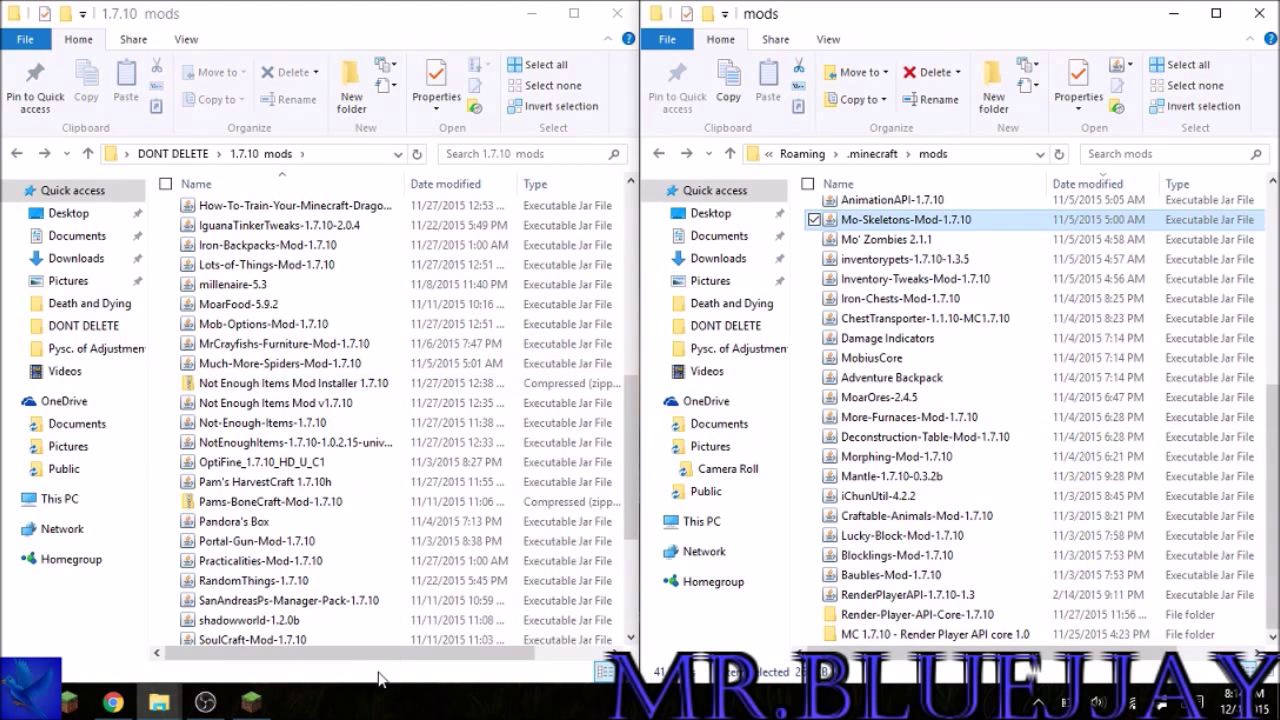
Check the size of MrCrayfishs-Furniture-Mod-1.7.10, leave it in place, and move Much-More-Spiders-Mod-1.7.10 into the .minecraft mods folder.
click(356, 346)
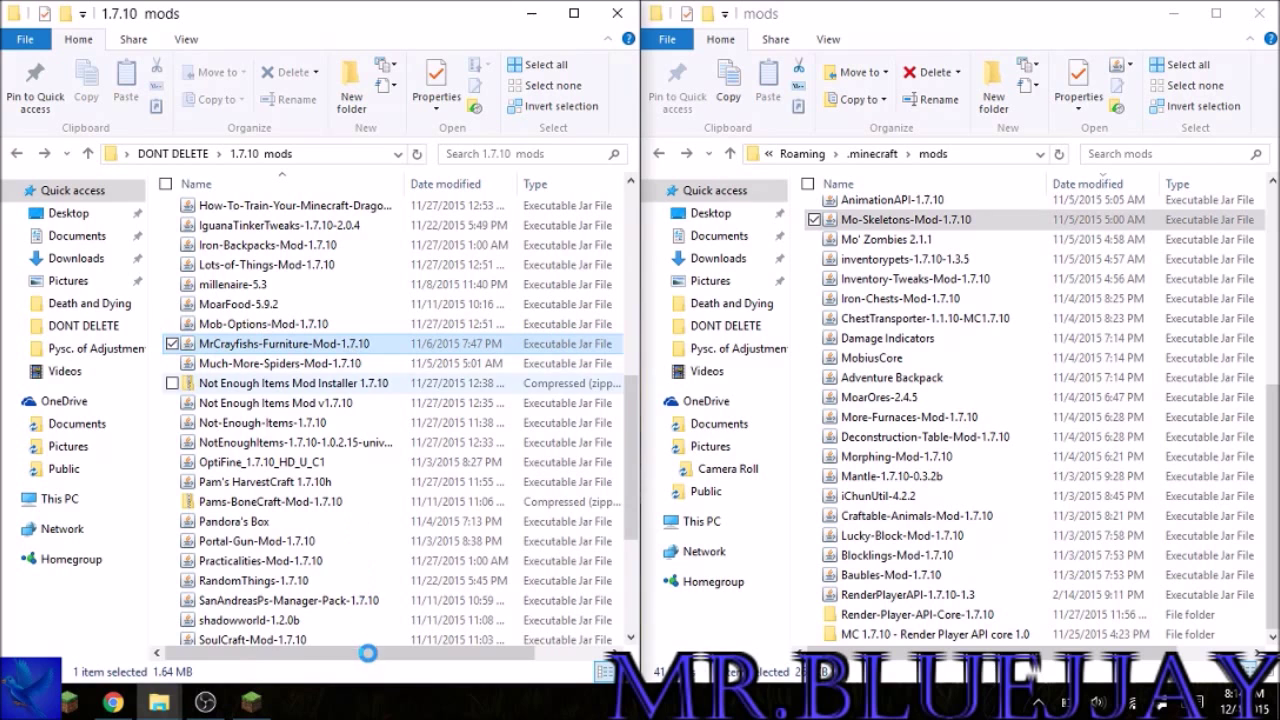
mouse_move(362, 654)
mouse_down()
mouse_move(551, 637)
mouse_move(345, 628)
mouse_move(385, 652)
mouse_move(345, 652)
mouse_up()
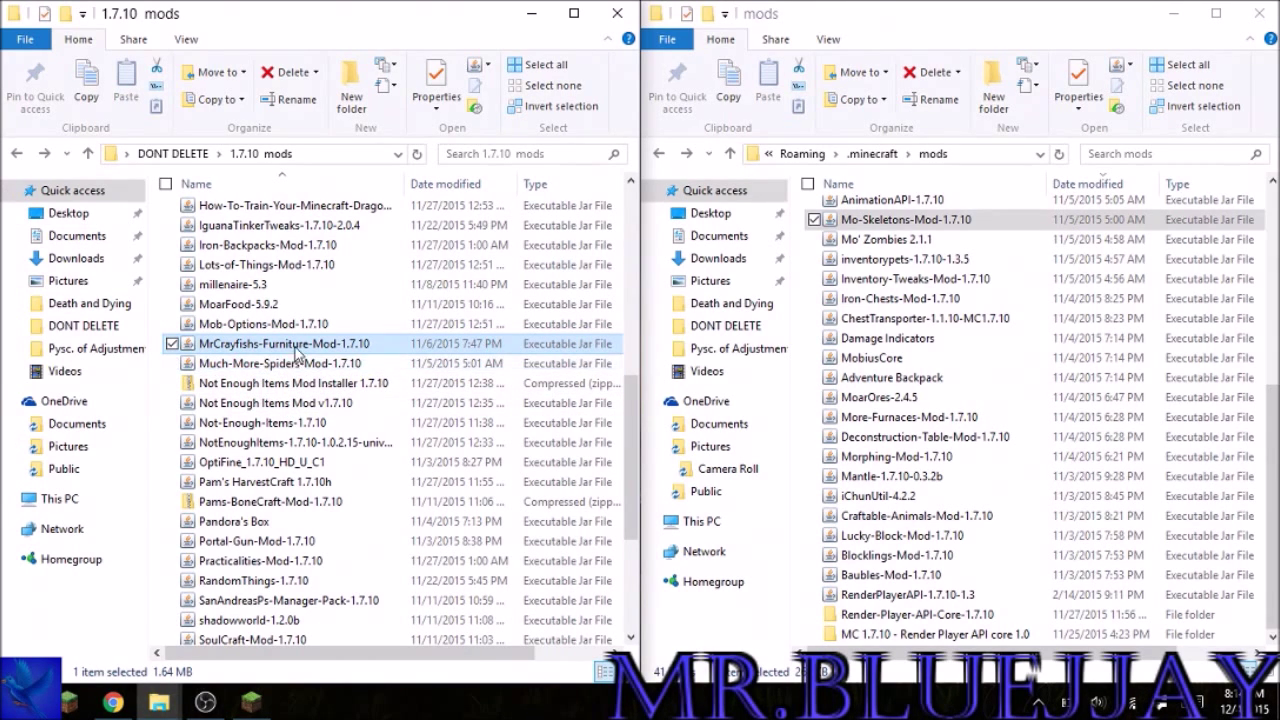
click(300, 366)
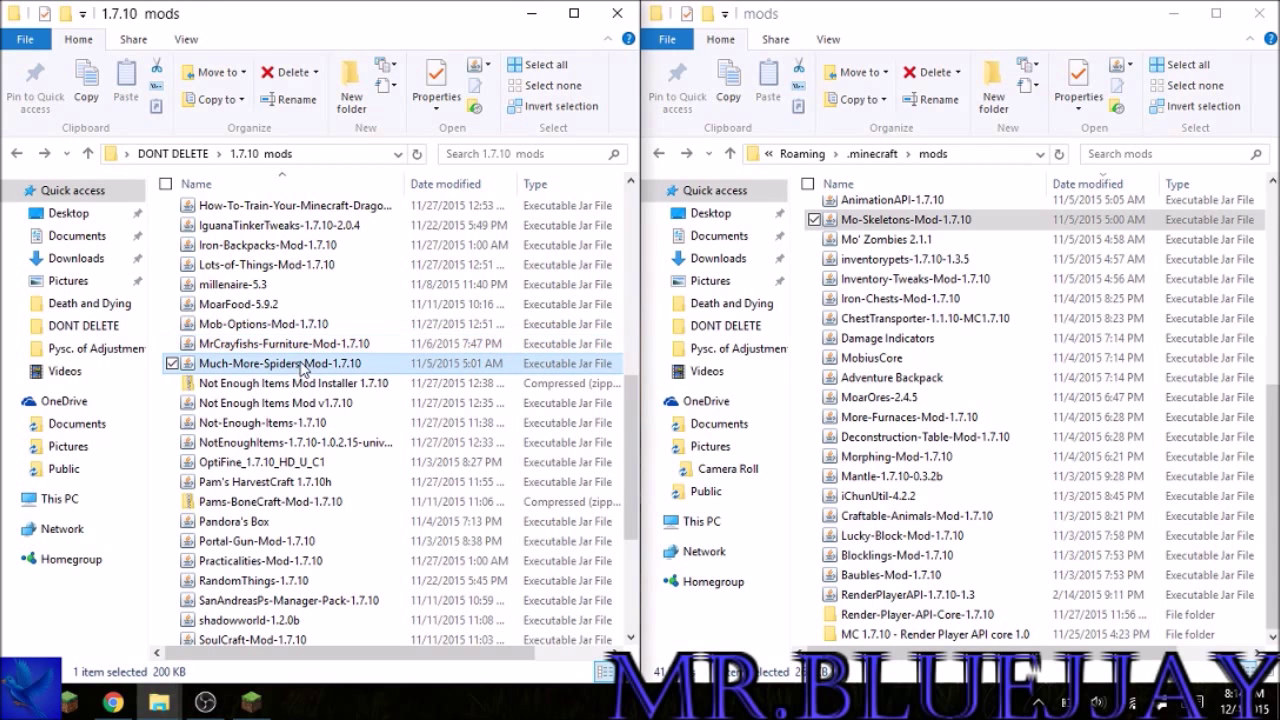
drag(280, 367, 948, 459)
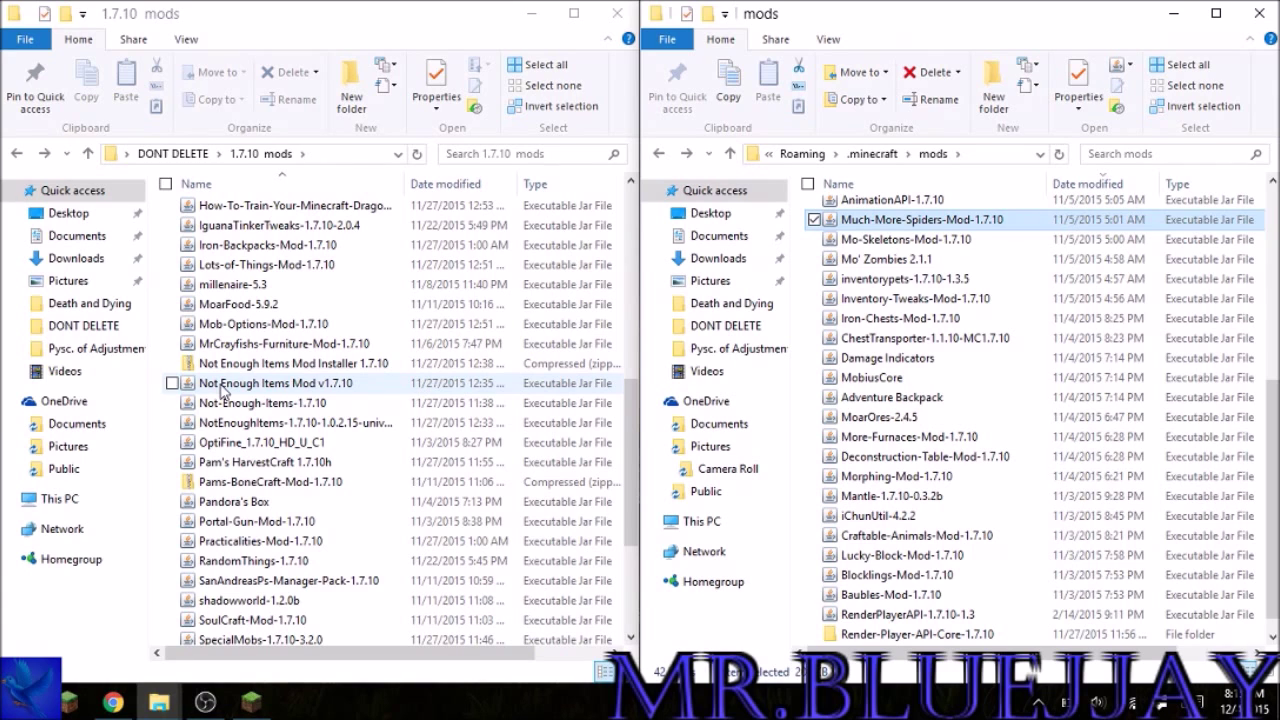
Move the Not-Enough-Items-1.7.10 and OptiFine_1.7.10_HD_U_C1 jar files into the .minecraft mods folder.
click(357, 403)
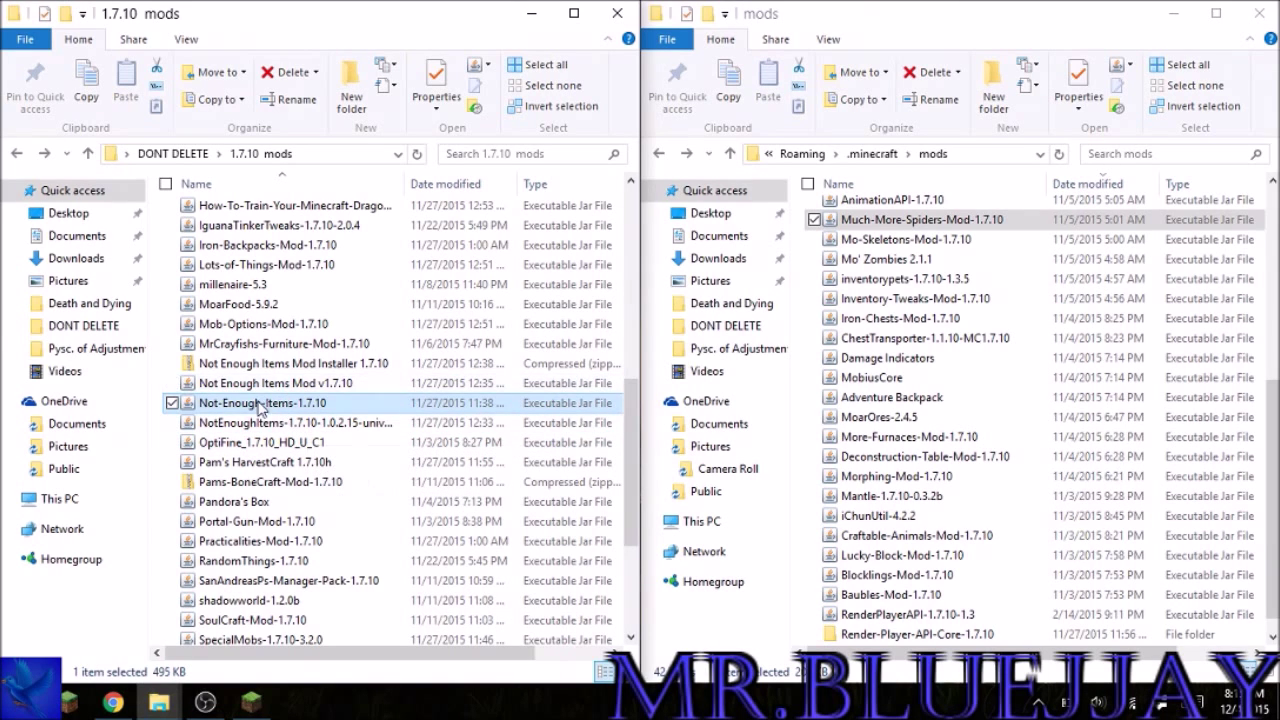
click(375, 423)
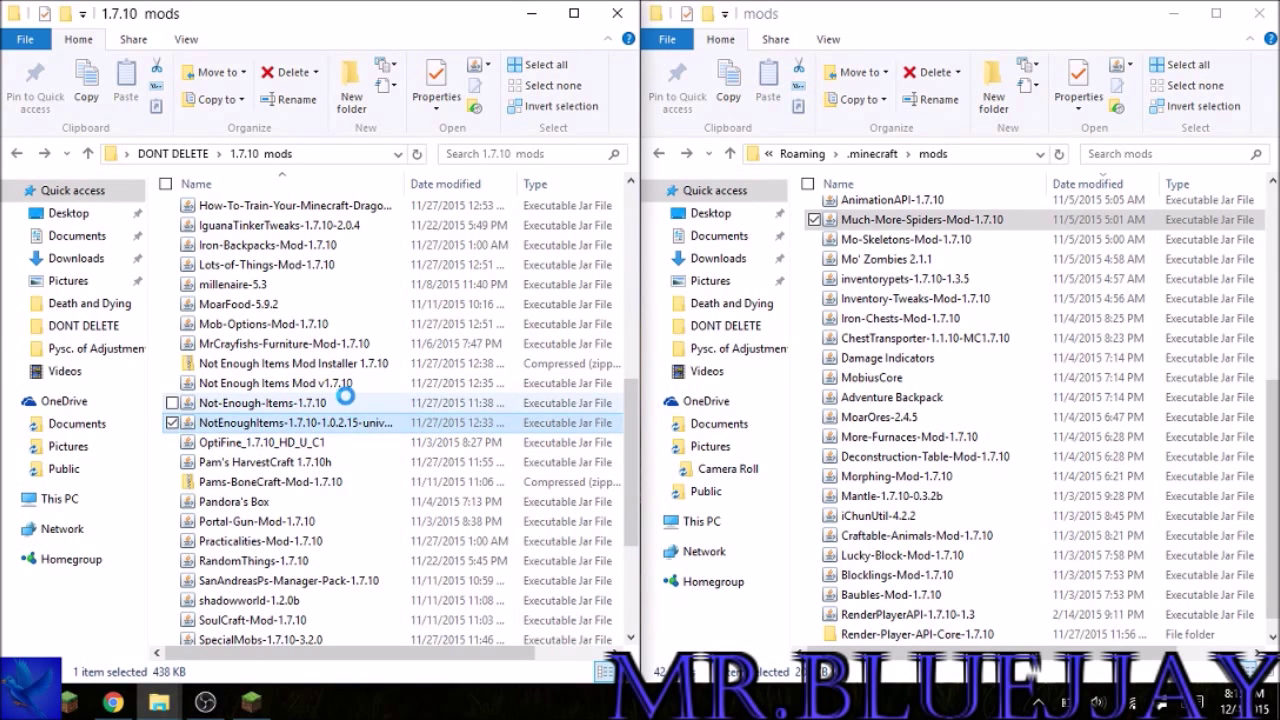
click(252, 403)
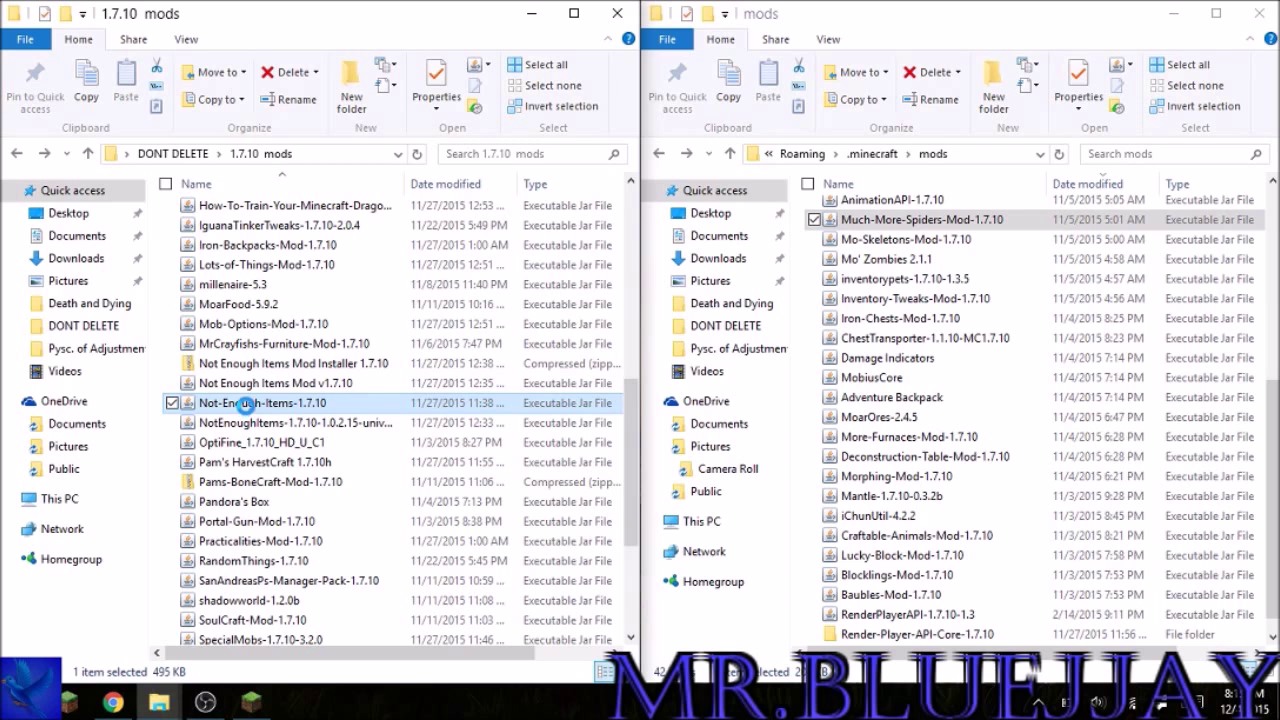
drag(252, 406, 908, 452)
click(266, 428)
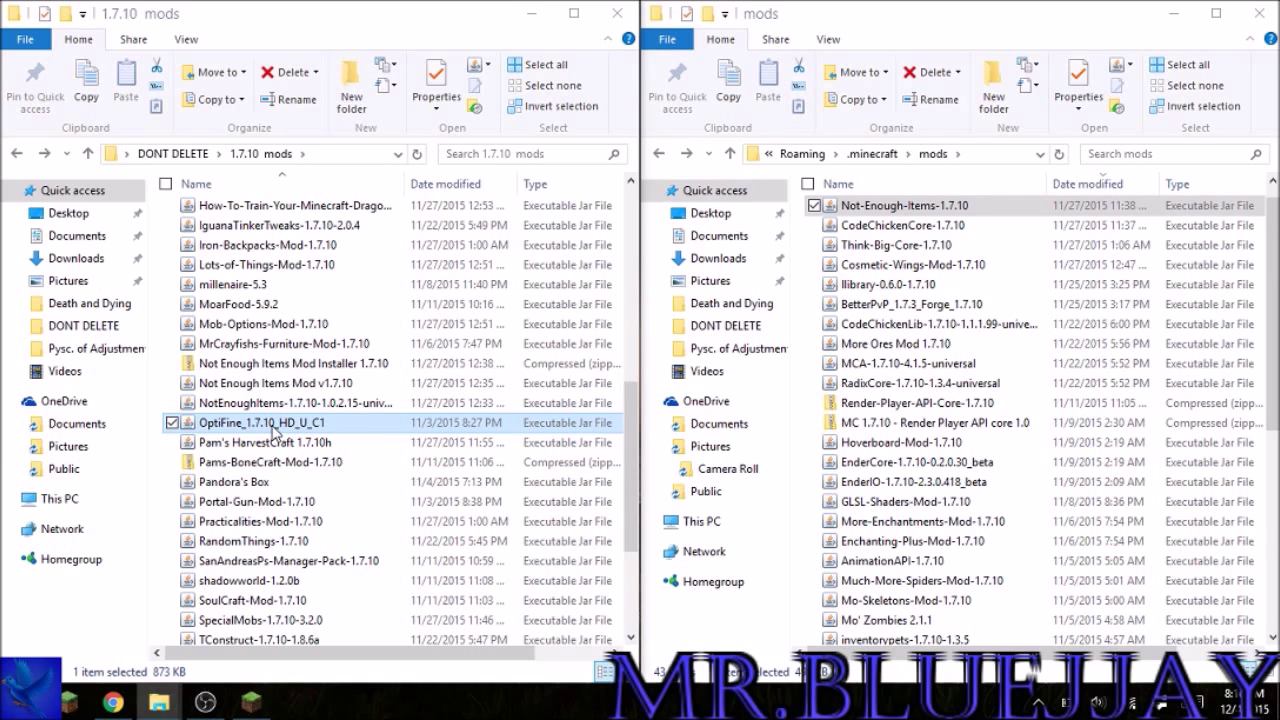
drag(274, 430, 928, 500)
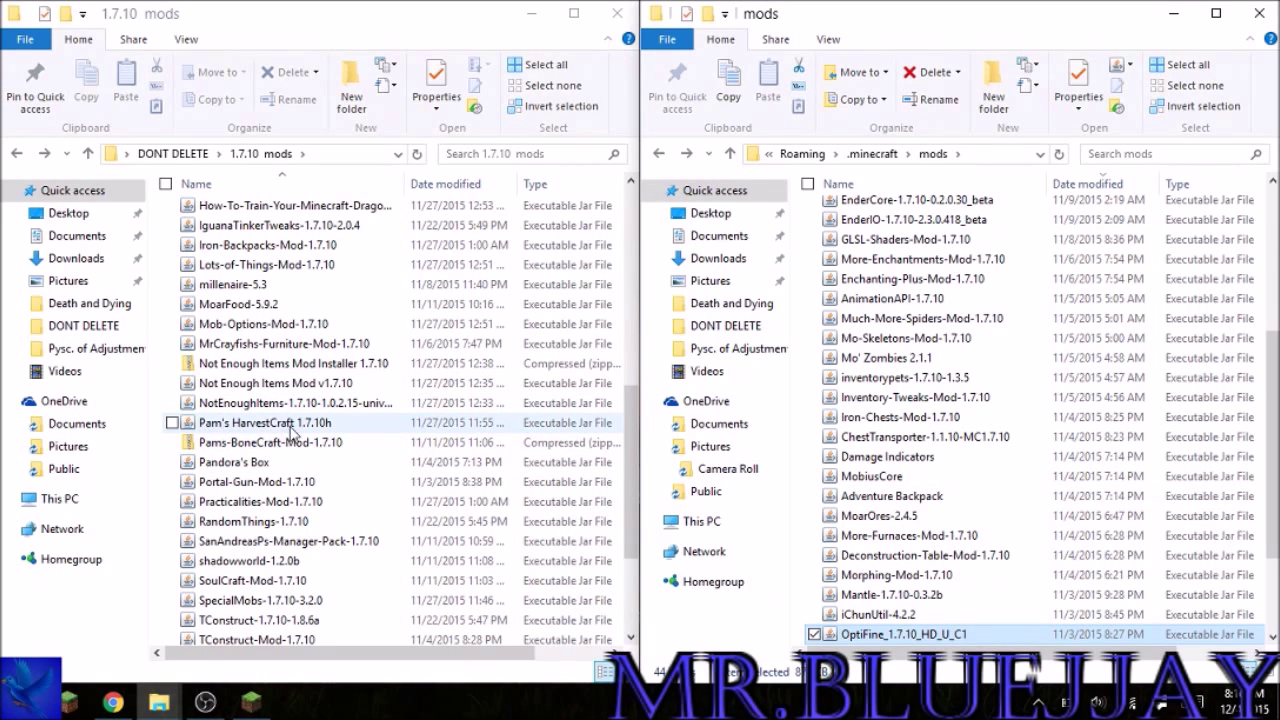
Move the Pandora's Box and Portal-Gun-Mod-1.7.10 jar files into the .minecraft mods folder.
click(243, 462)
drag(243, 462, 915, 550)
drag(260, 468, 960, 468)
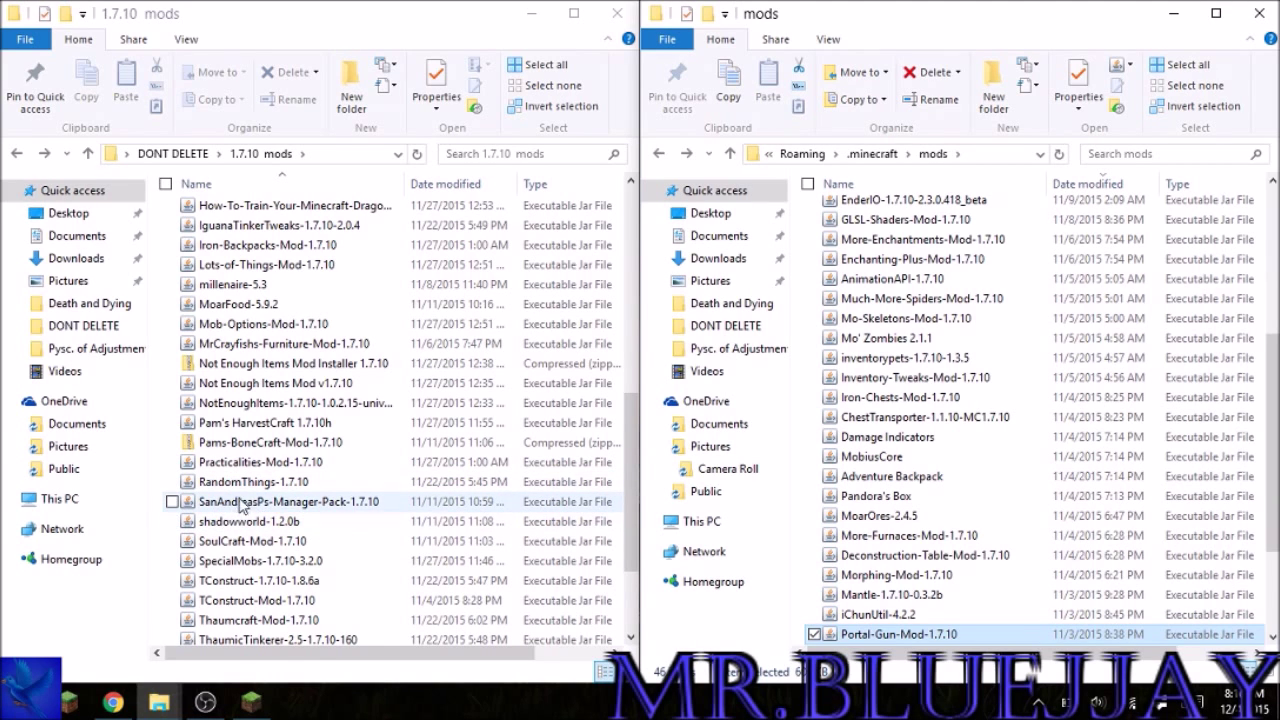
Check the sizes of shadowworld-1.2.0b and SoulCraft-Mod-1.7.10, leave both in place, and move SpecialMobs-1.7.10-3.2.0 into the .minecraft mods folder.
click(280, 521)
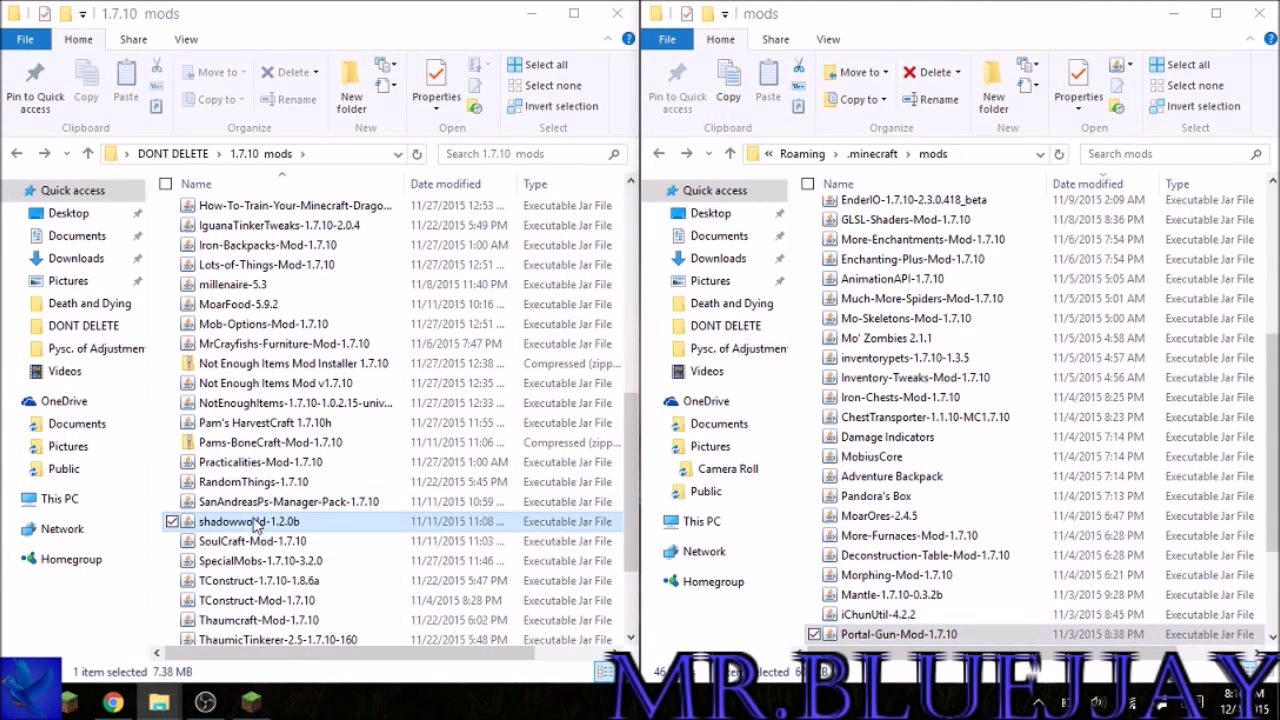
drag(631, 526, 637, 617)
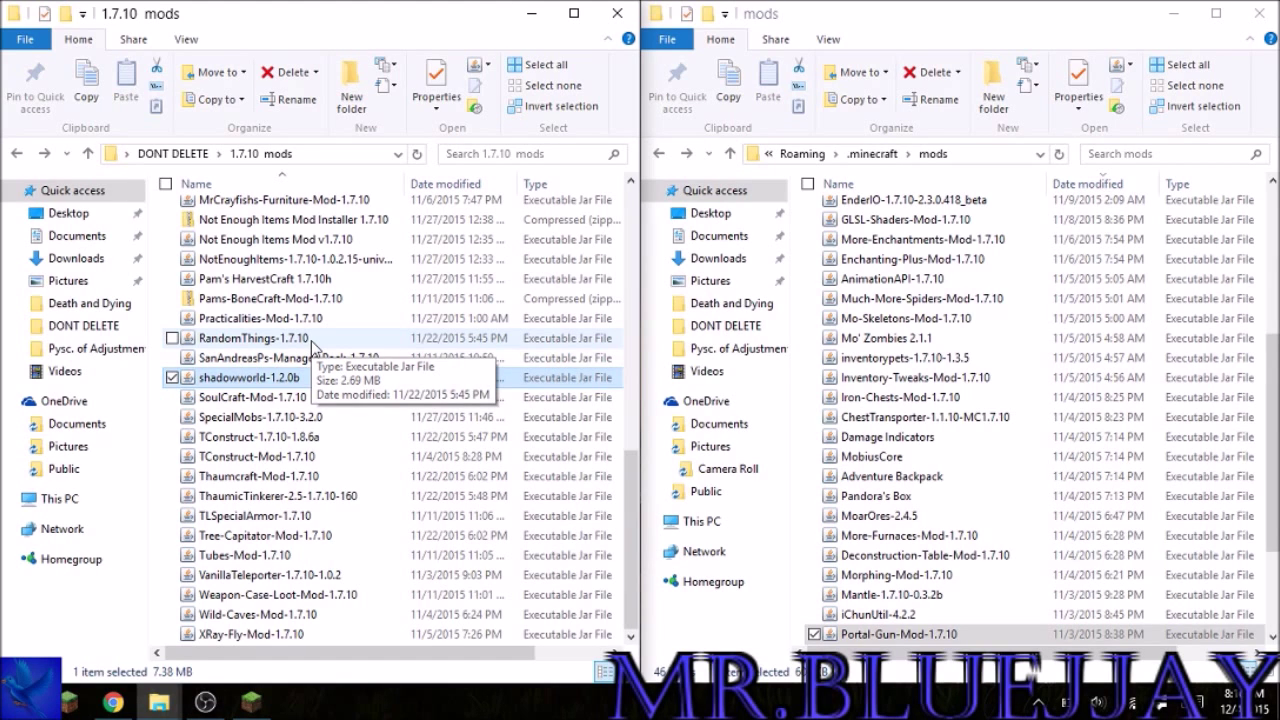
click(279, 401)
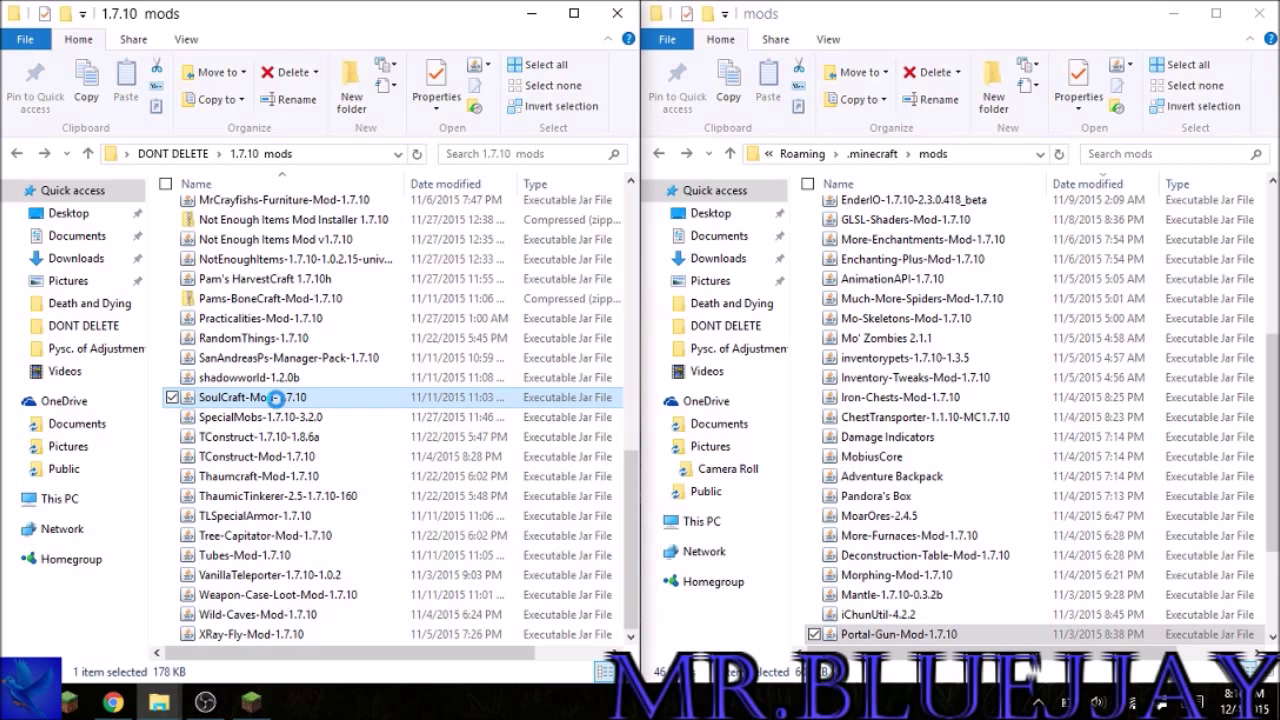
click(278, 419)
drag(278, 424, 900, 440)
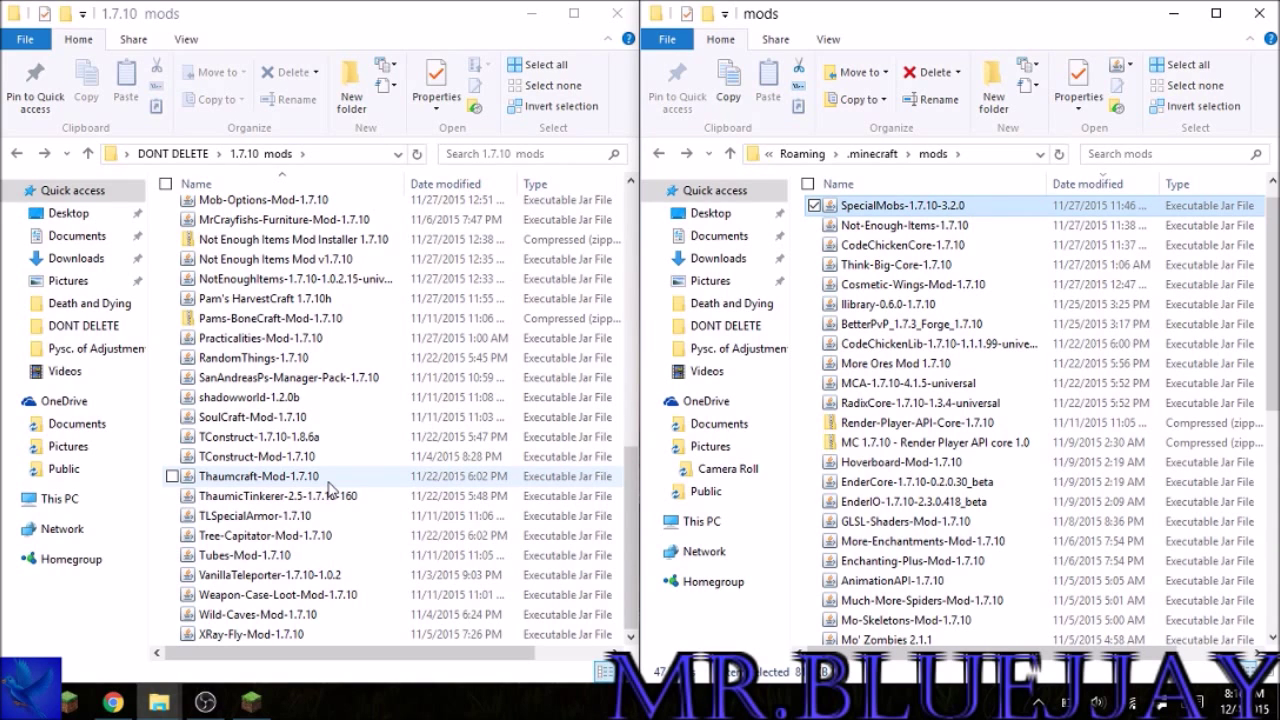
Move the TConstruct-1.7.10-1.8.6a and Thaumcraft-Mod-1.7.10 jar files into the .minecraft mods folder.
click(300, 440)
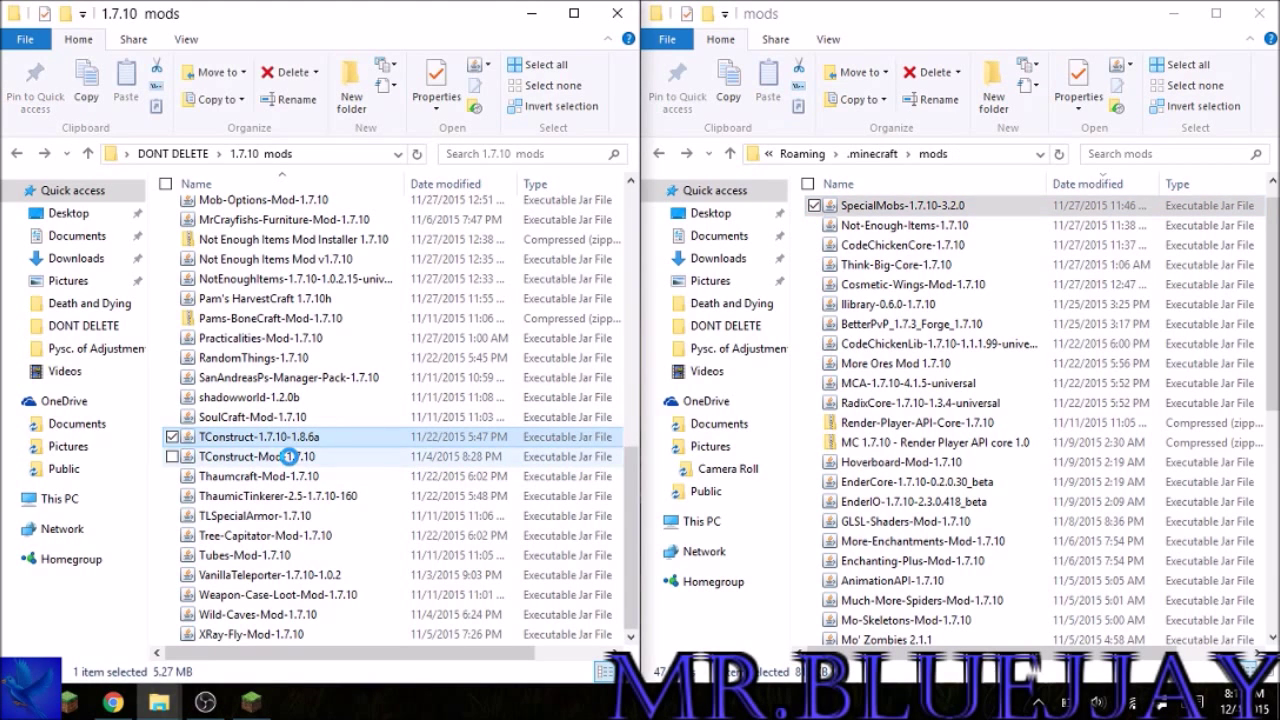
drag(292, 446, 925, 383)
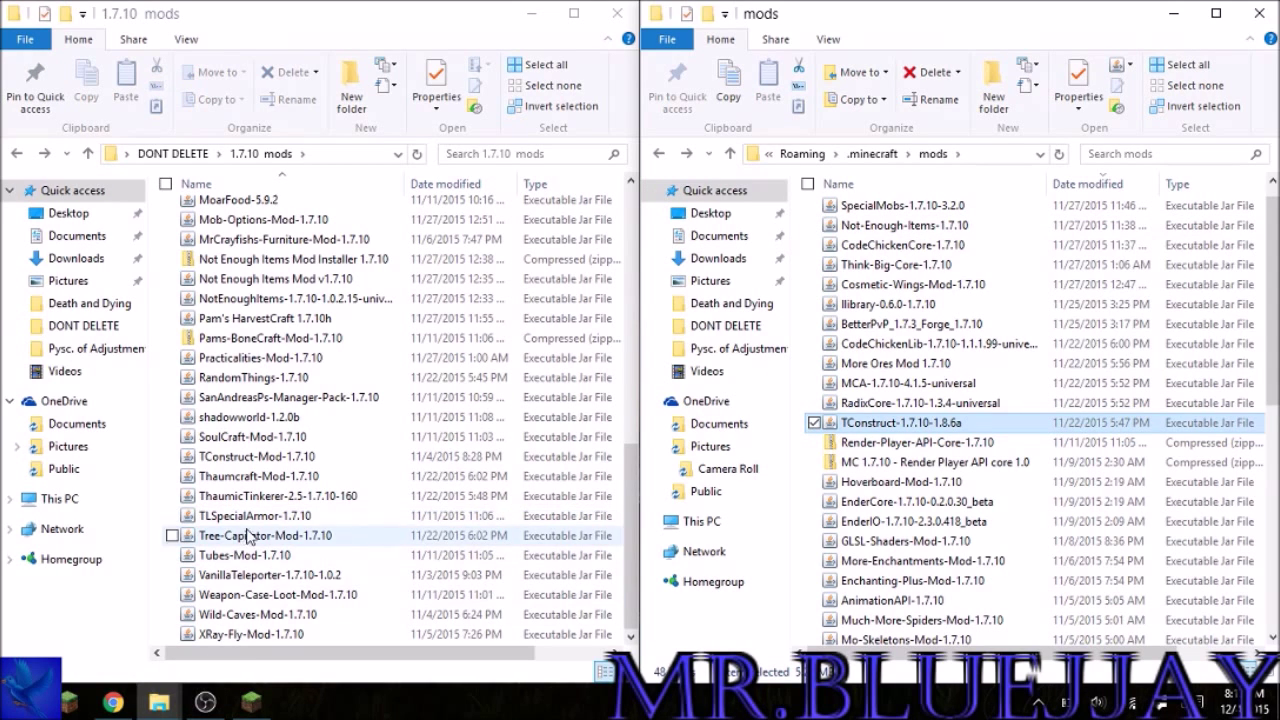
click(296, 480)
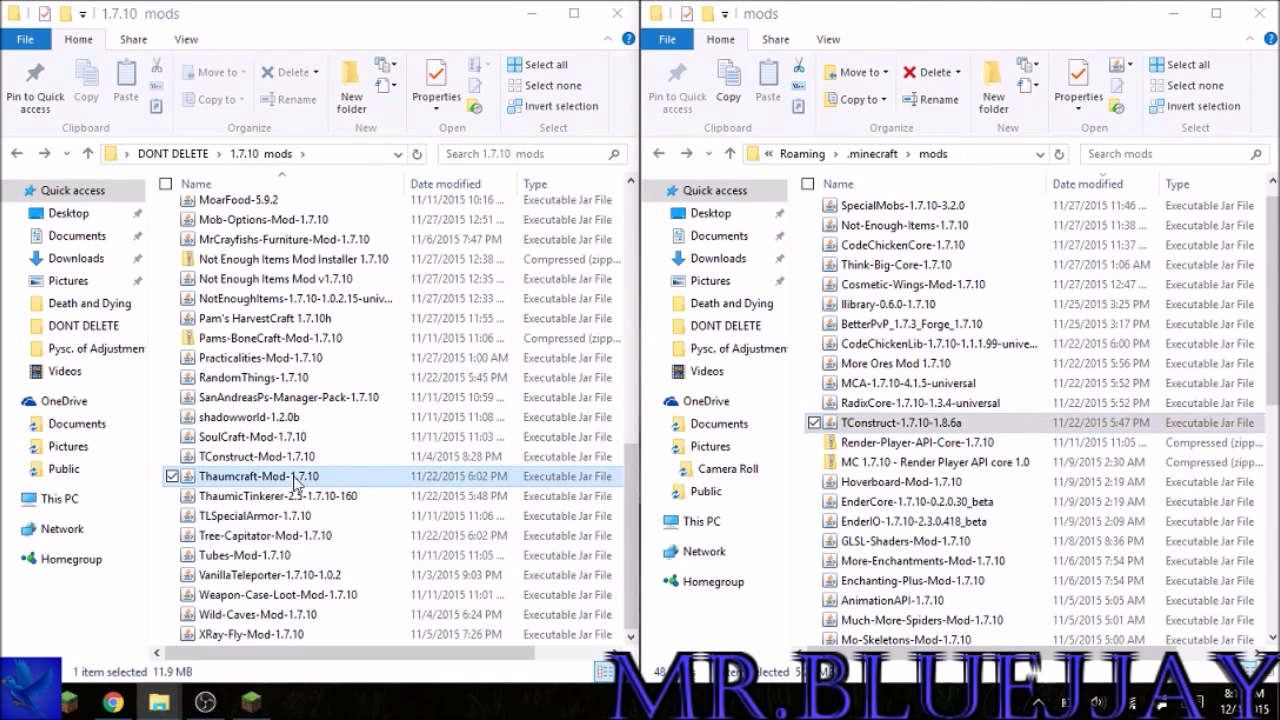
drag(225, 486, 920, 290)
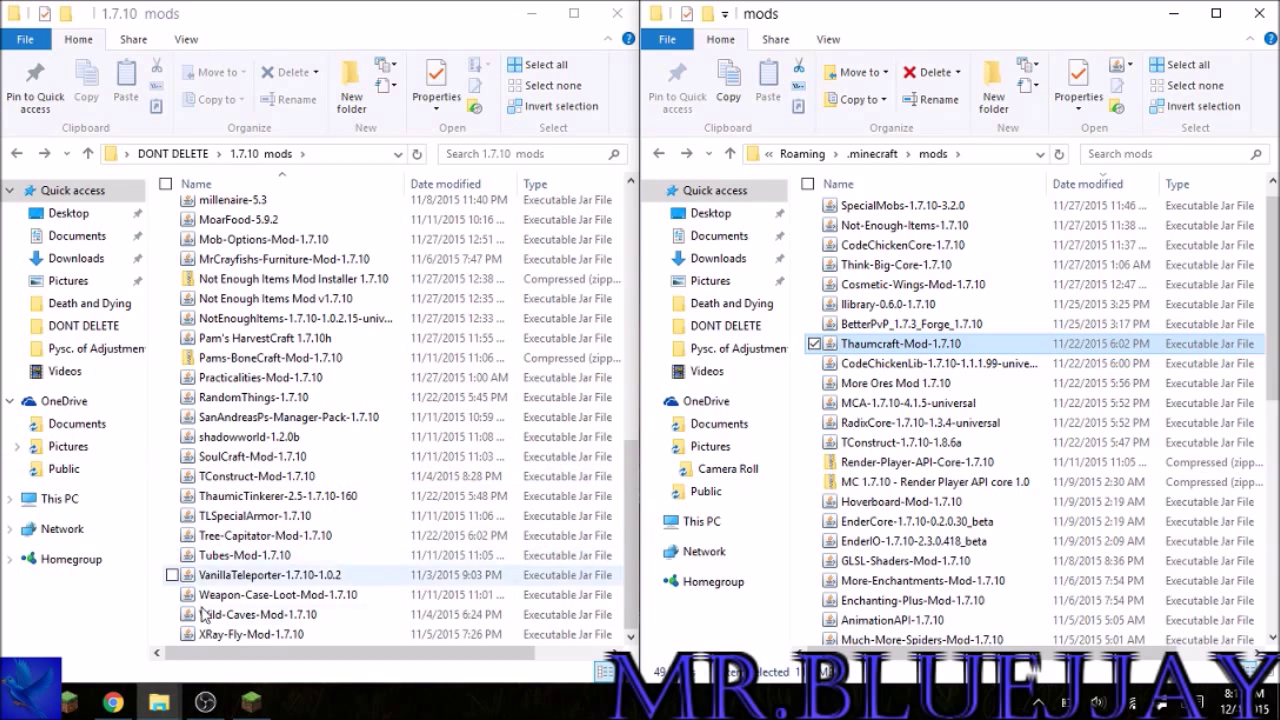
Move the TLSpecialArmor-1.7.10 and Tree-Capitator-Mod-1.7.10 jar files into the .minecraft mods folder.
click(279, 518)
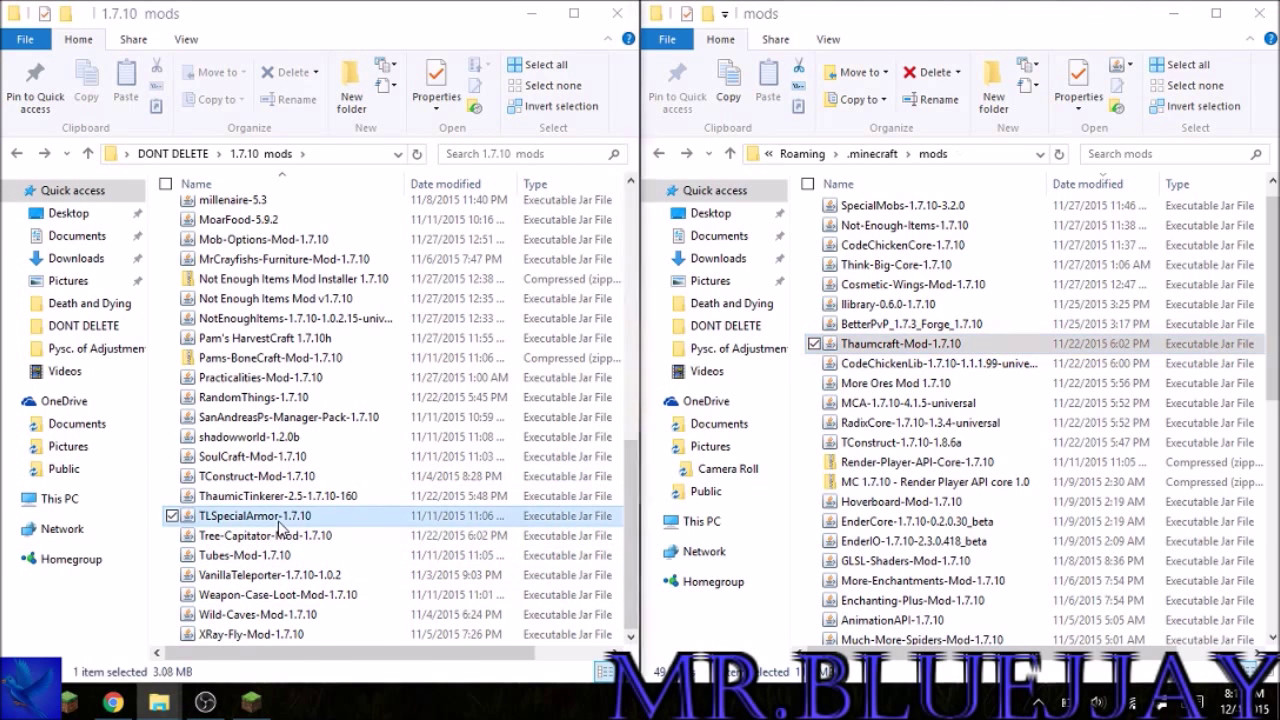
drag(283, 527, 860, 385)
click(250, 536)
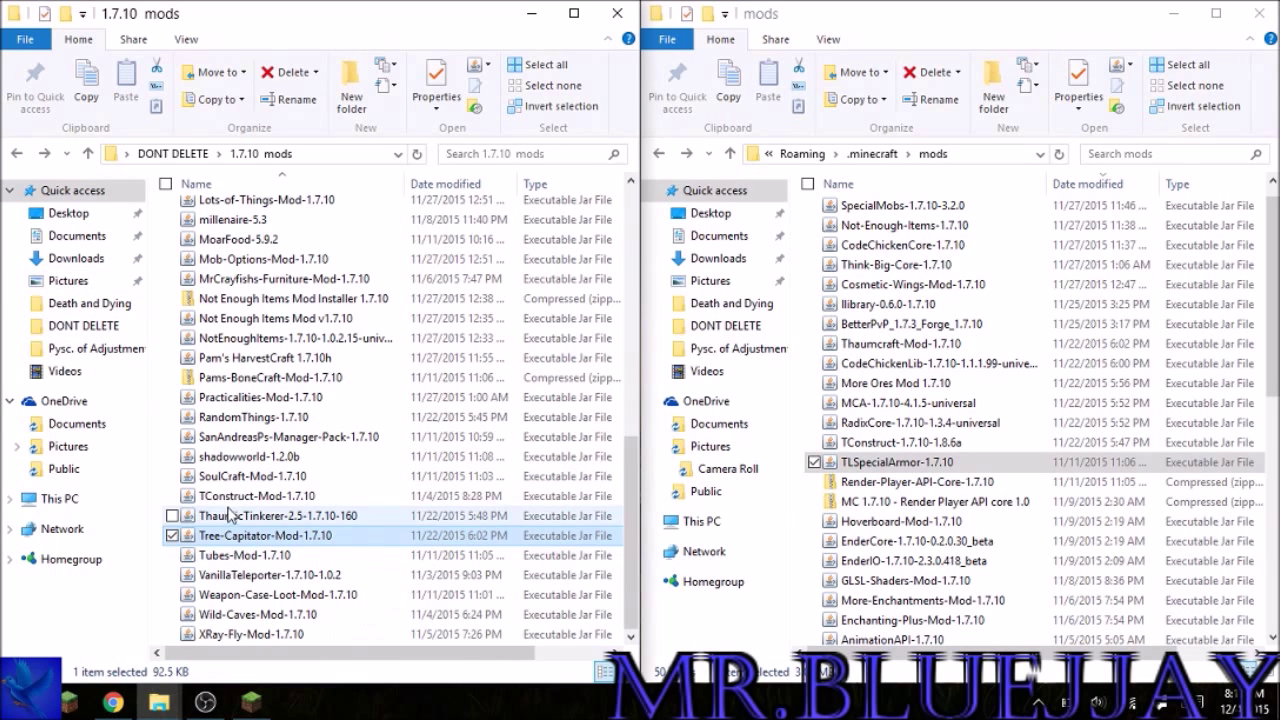
drag(275, 540, 886, 450)
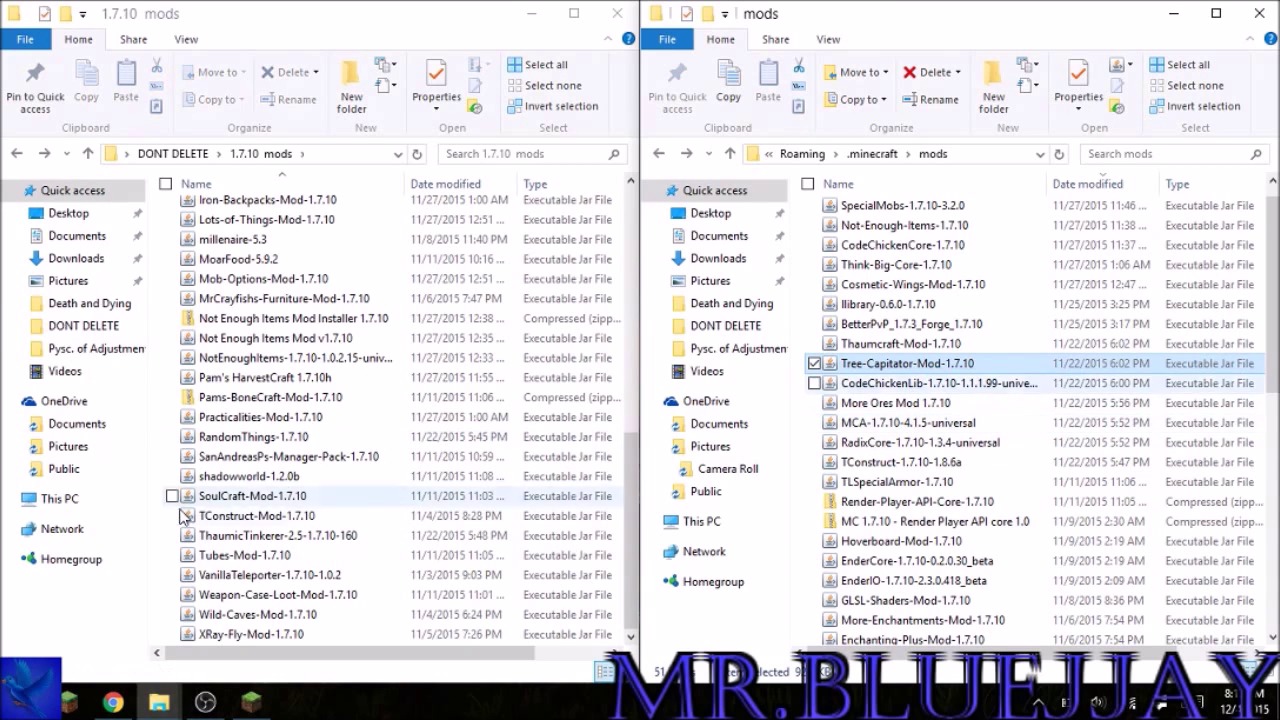
Move the VanillaTeleporter-1.7.10-1.0.2 and Wild-Caves-Mod-1.7.10 jar files into the .minecraft mods folder.
click(279, 577)
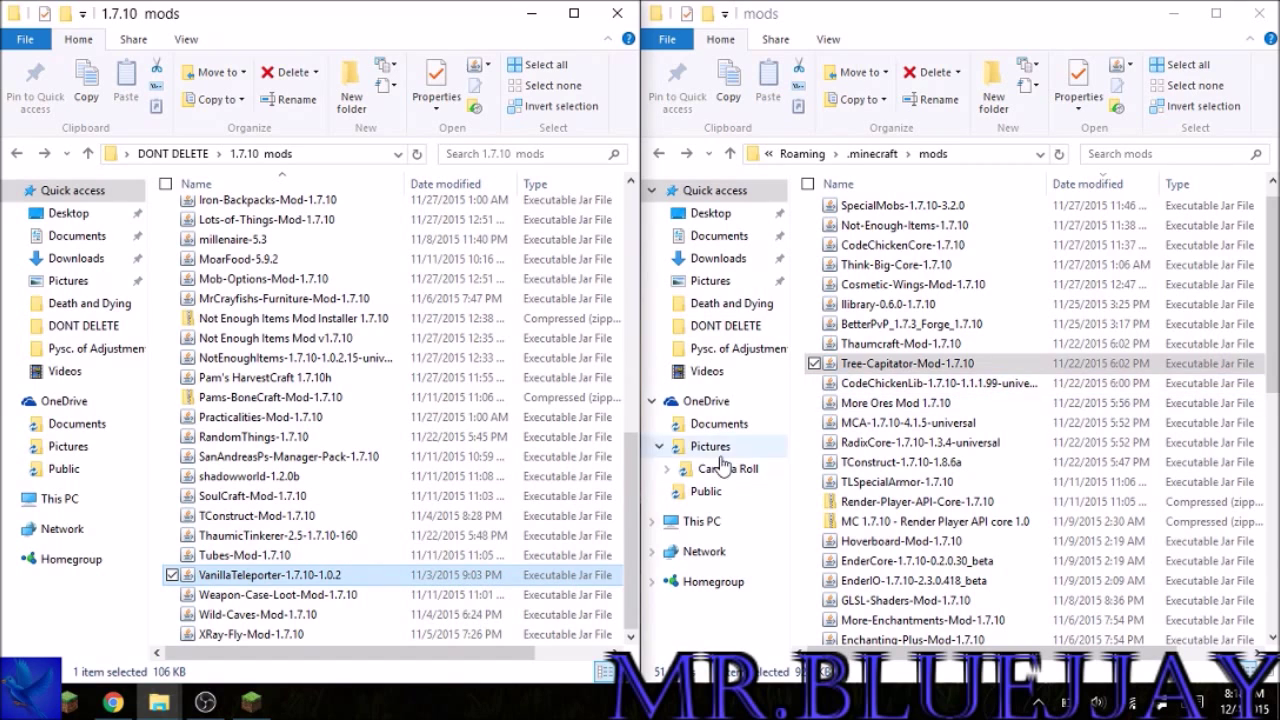
drag(285, 576, 1016, 472)
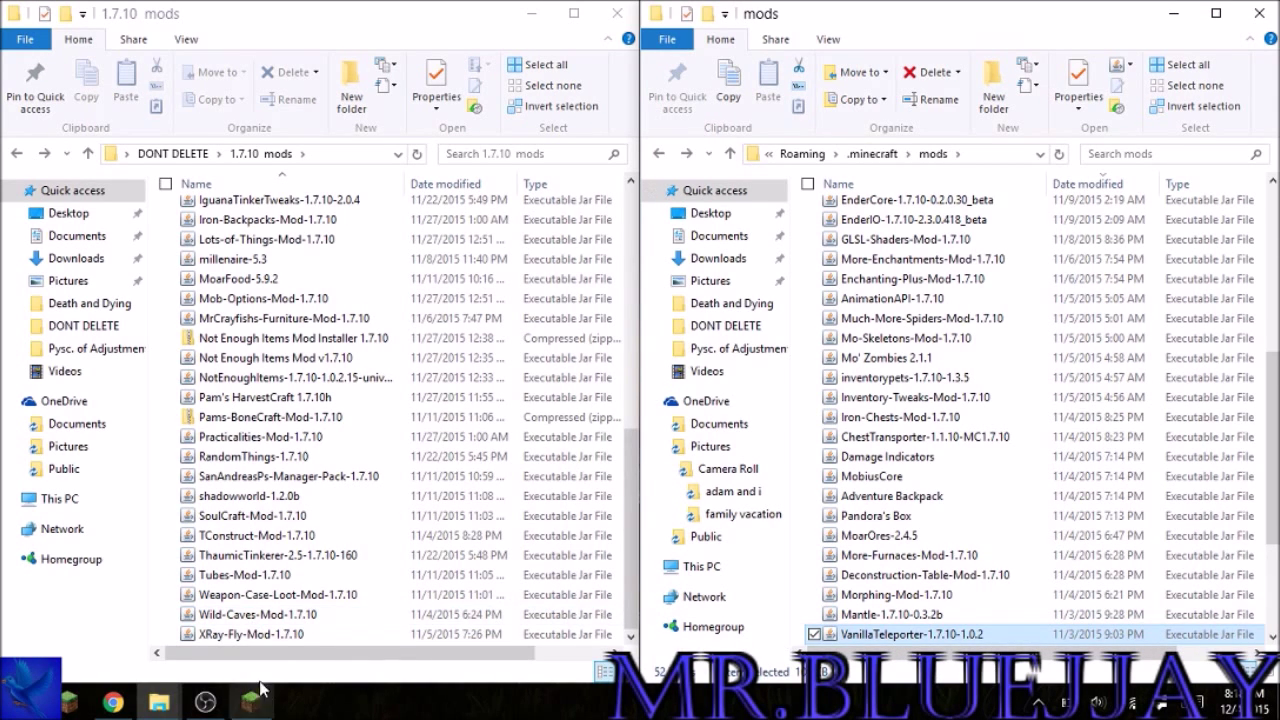
click(285, 614)
drag(285, 614, 945, 572)
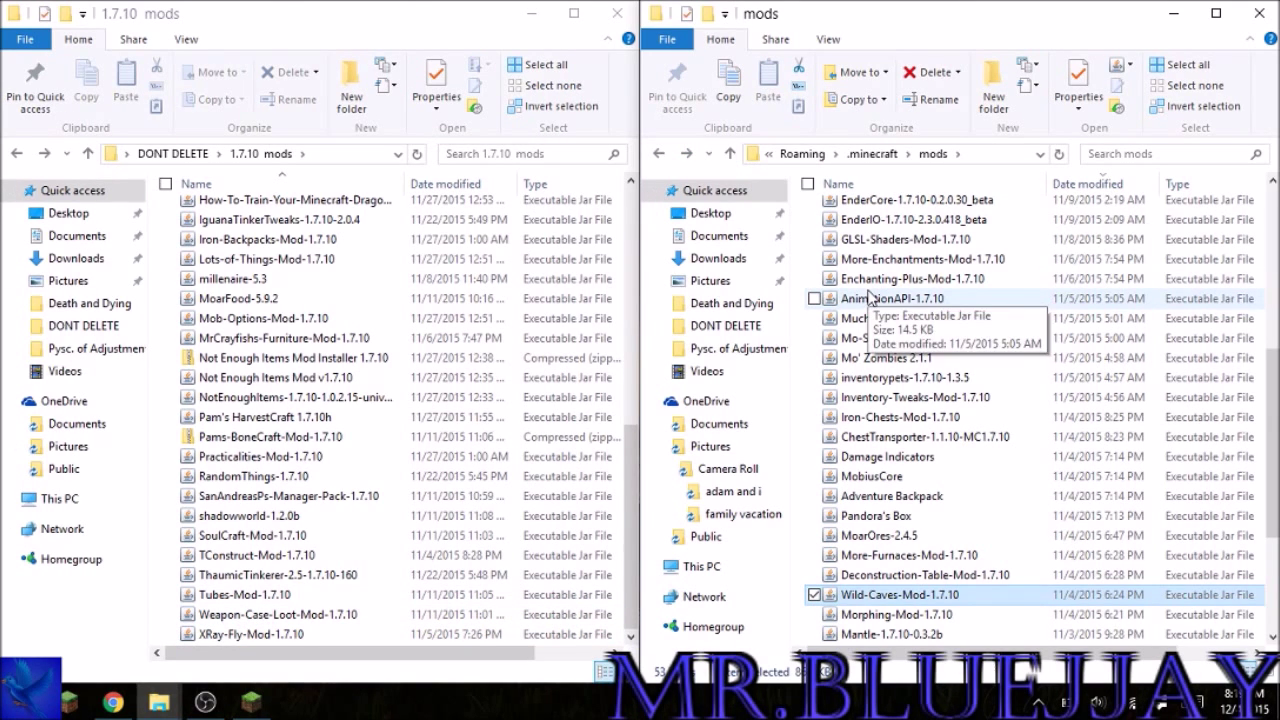
Move the Weapon-Case-Loot-Mod-1.7.10 and XRay-Fly-Mod-1.7.10 jar files into the .minecraft mods folder.
click(237, 612)
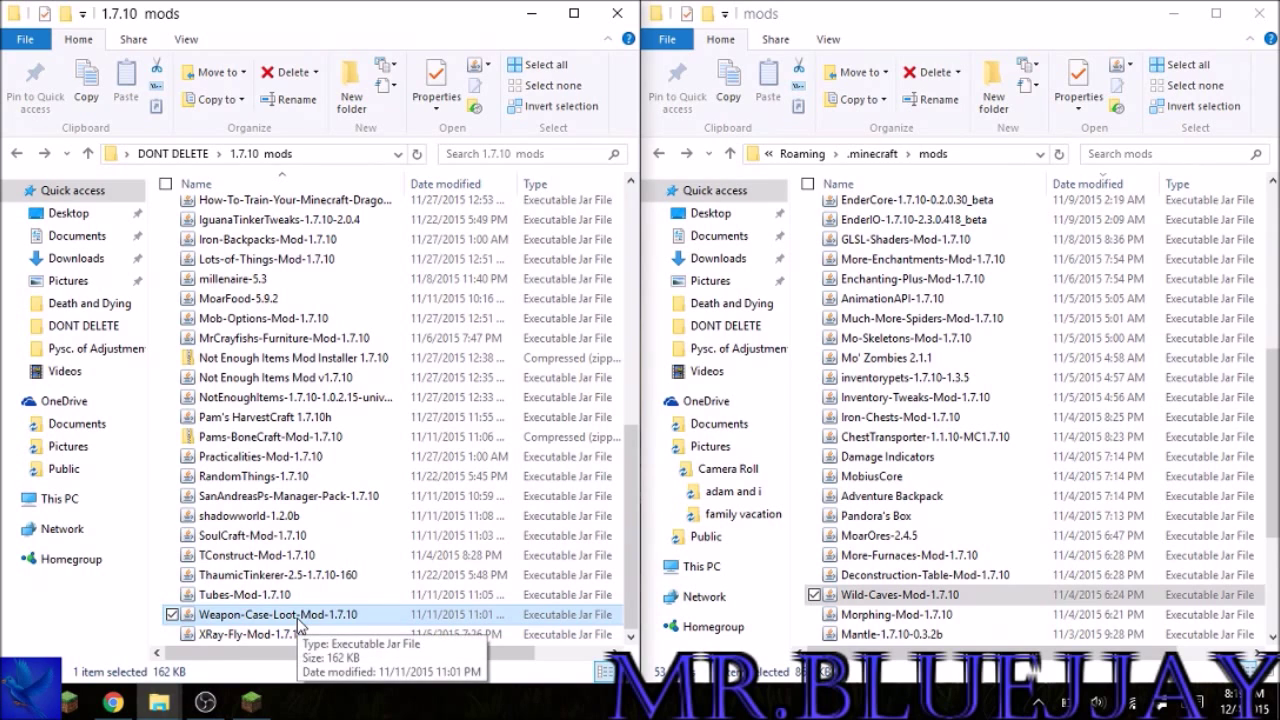
drag(298, 624, 857, 537)
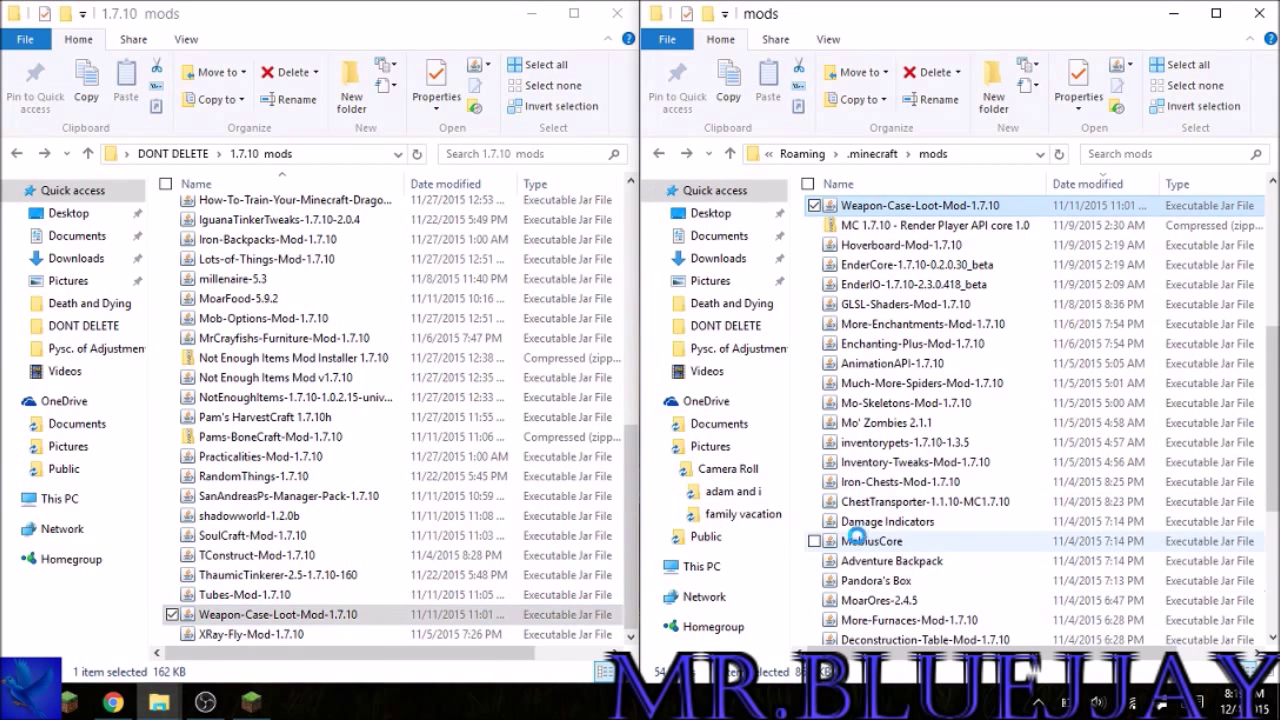
click(259, 637)
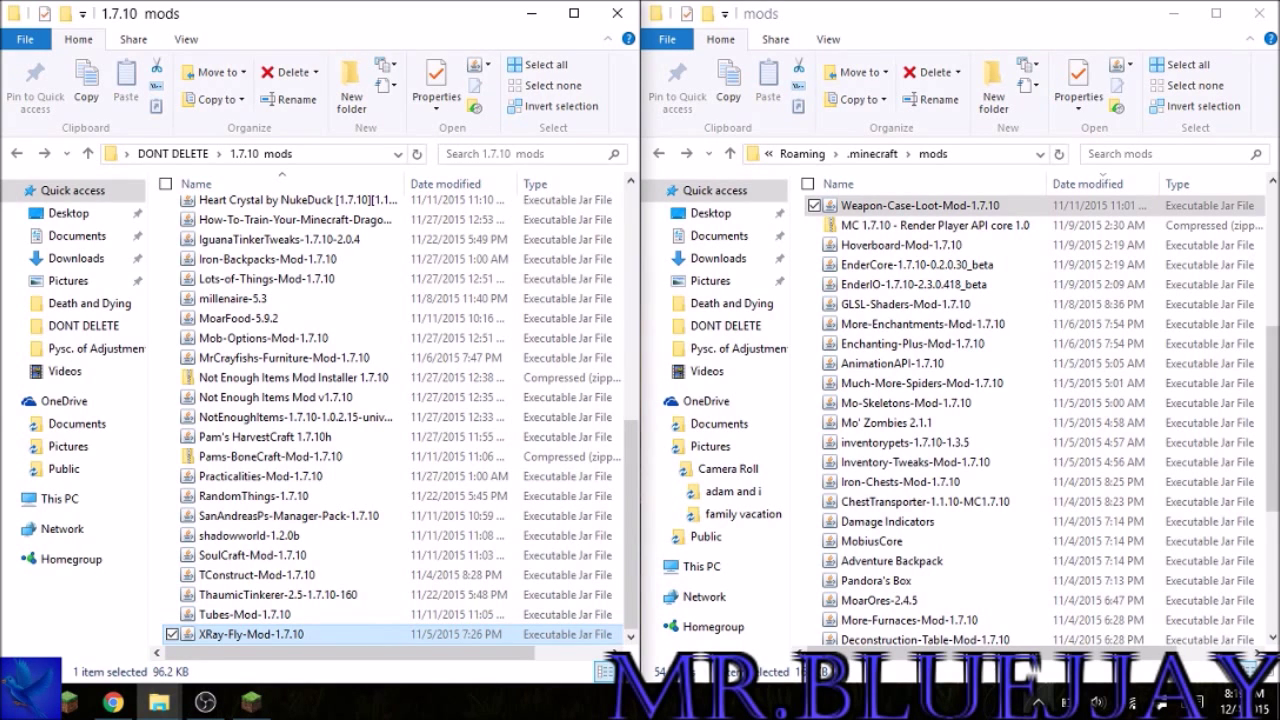
drag(238, 631, 950, 470)
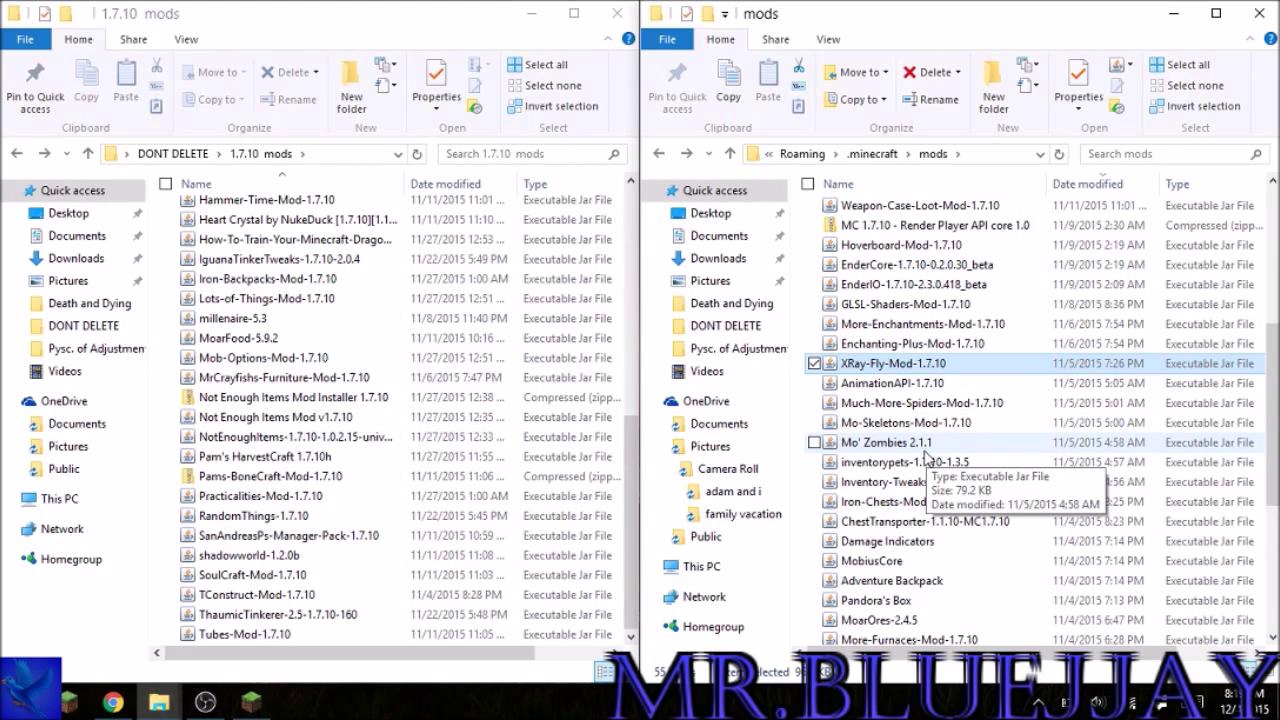
drag(632, 500, 614, 622)
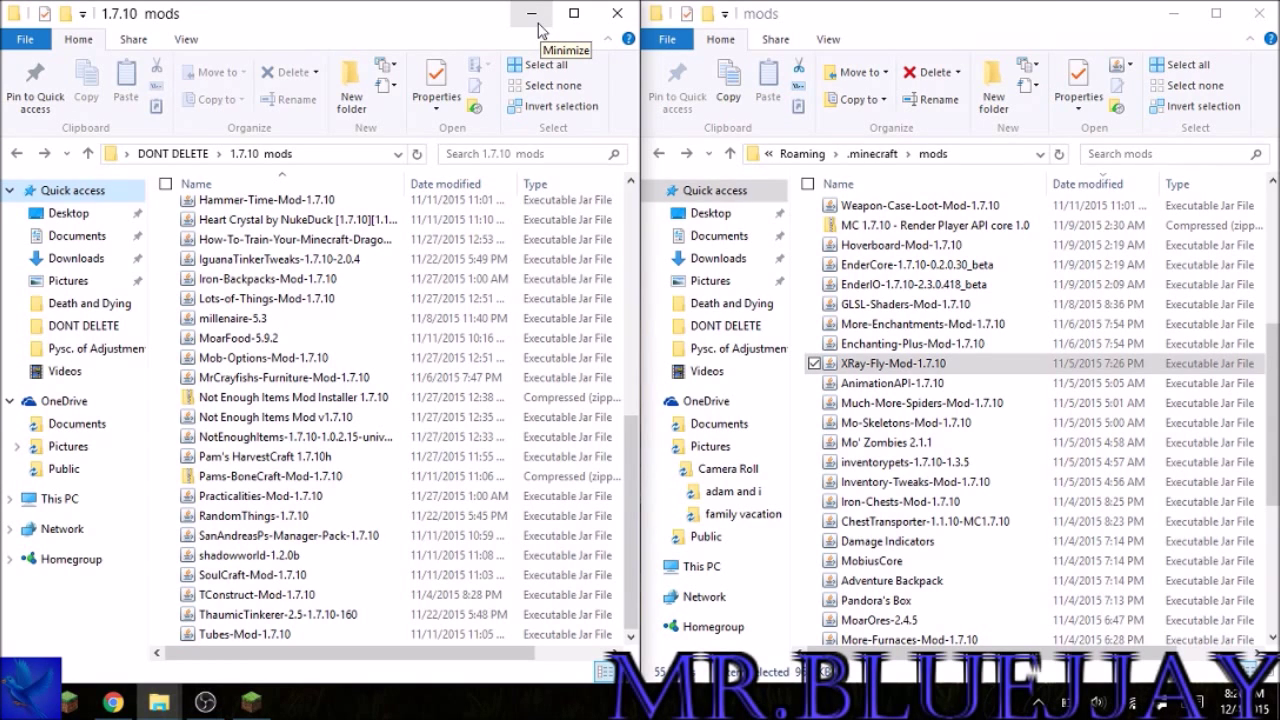
Minimize the saved mods folder and check the file sizes in the .minecraft mods folder, identifying Thaumcraft-Mod-1.7.10 as a file to examine.
click(531, 14)
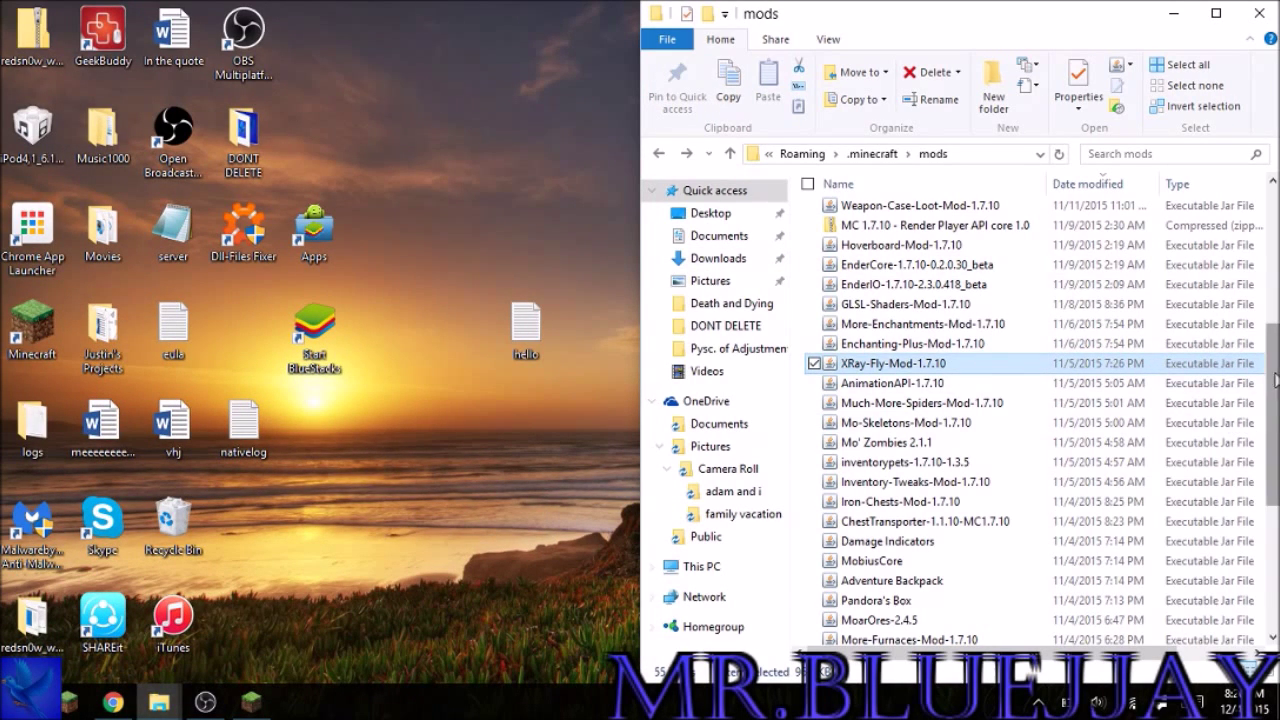
drag(1273, 420, 1273, 540)
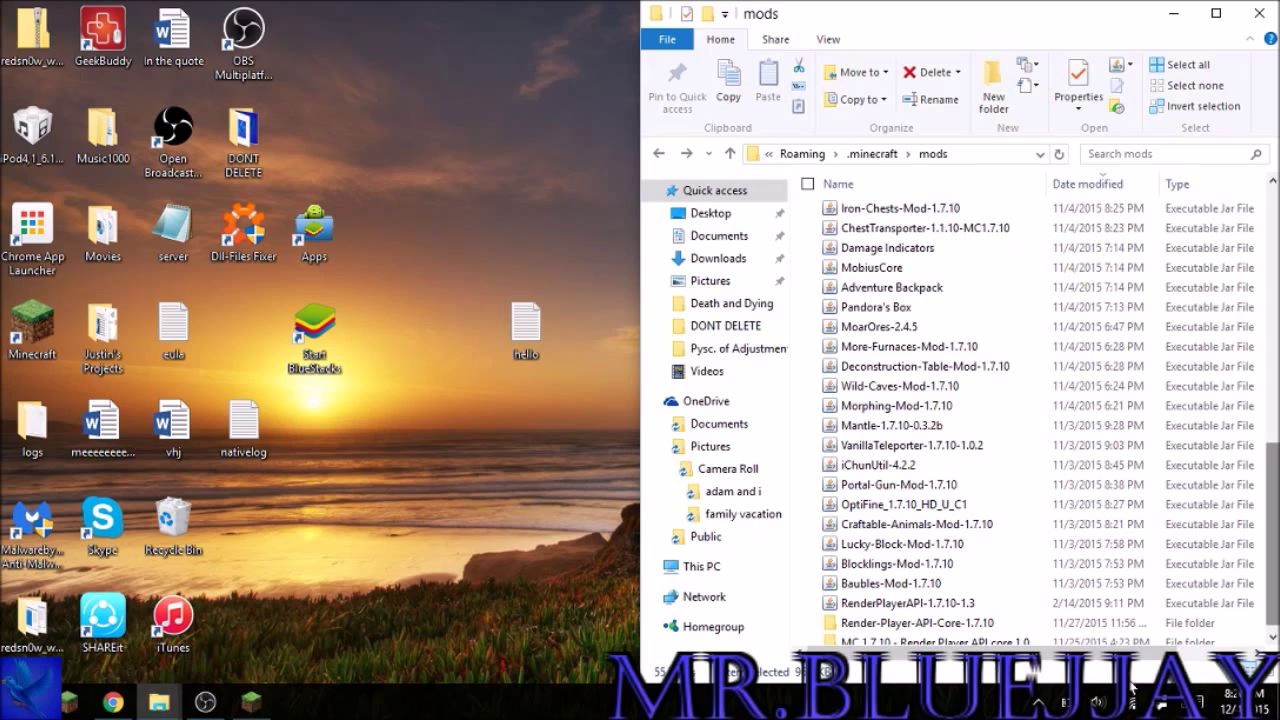
click(1250, 651)
scroll(1275, 458, up, 5)
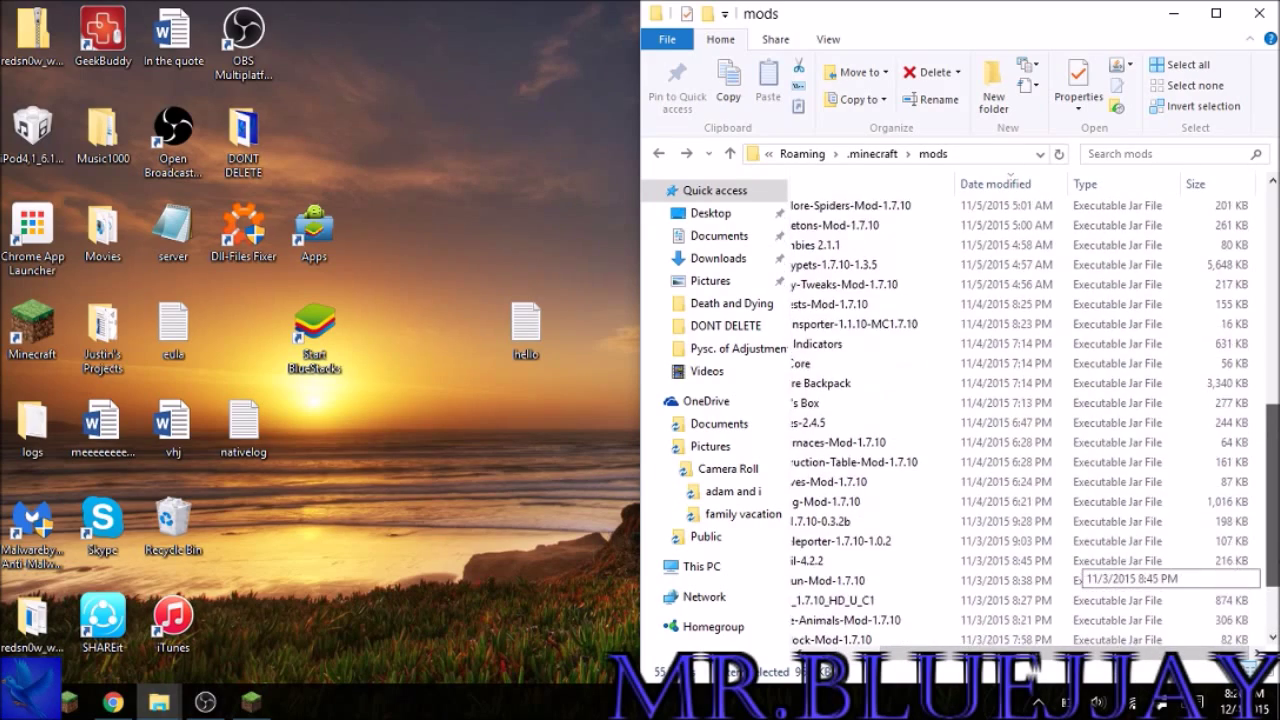
drag(1275, 458, 1268, 313)
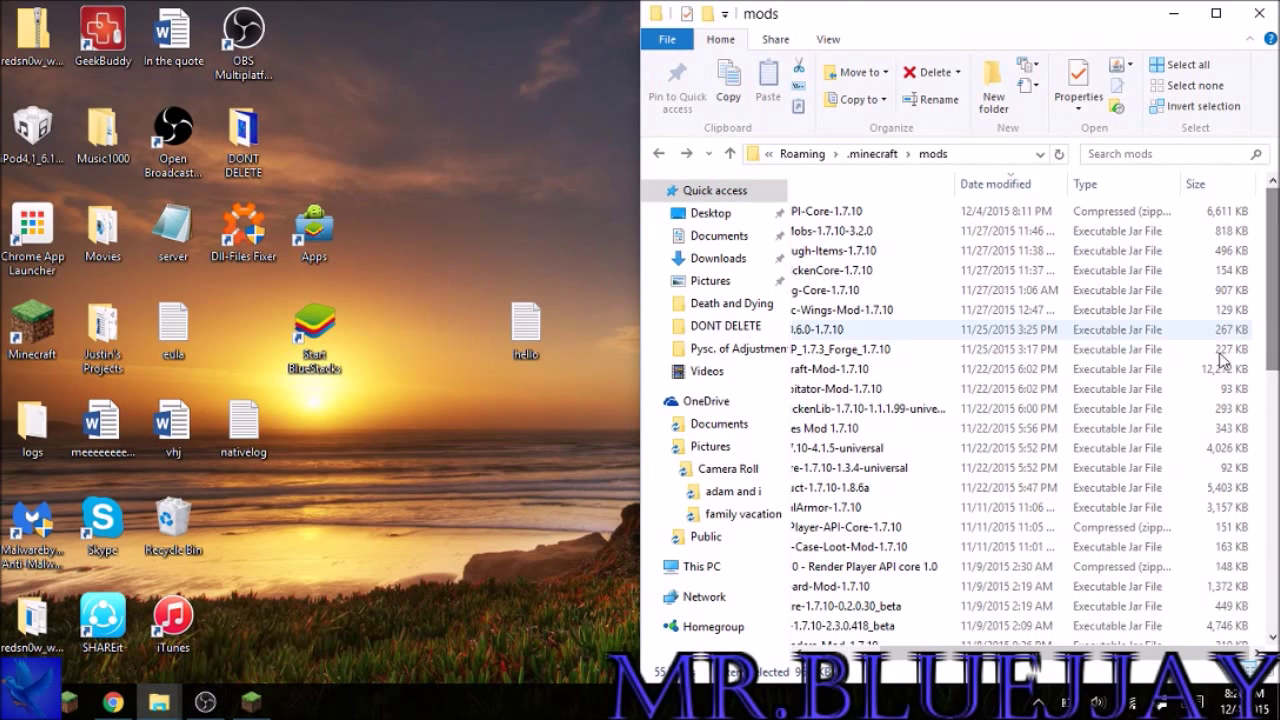
click(1103, 370)
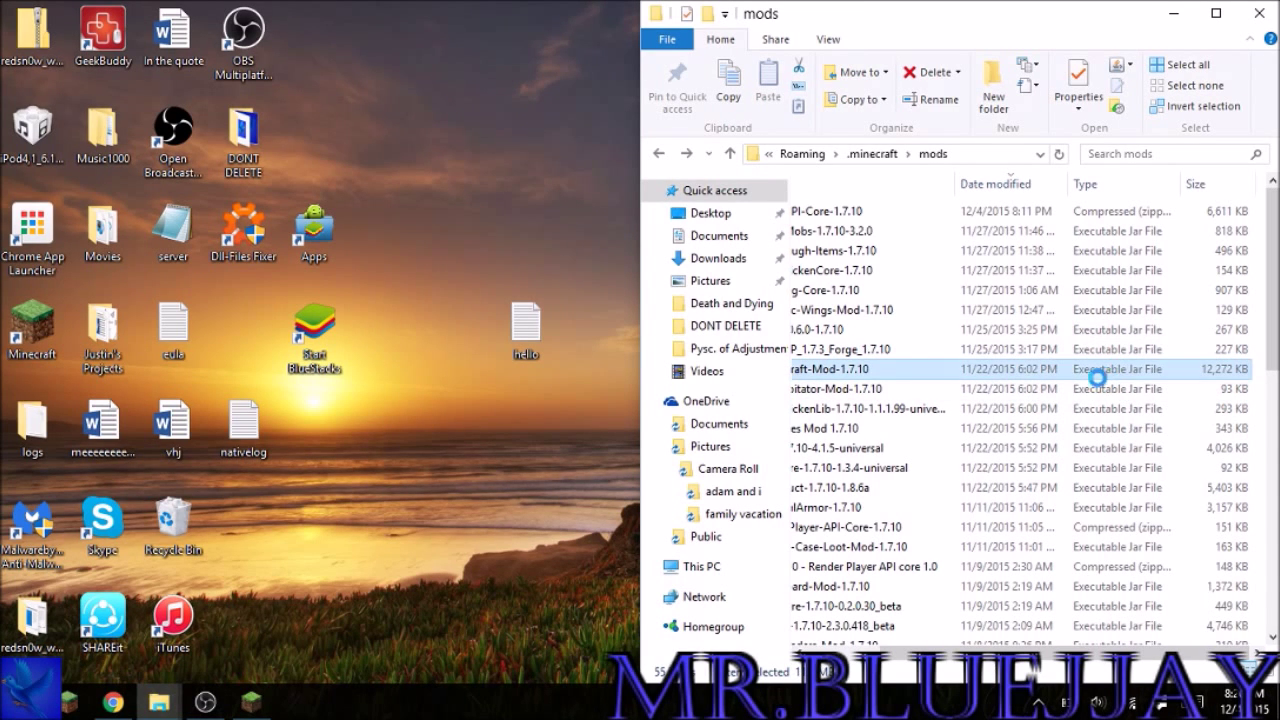
drag(1050, 663, 825, 668)
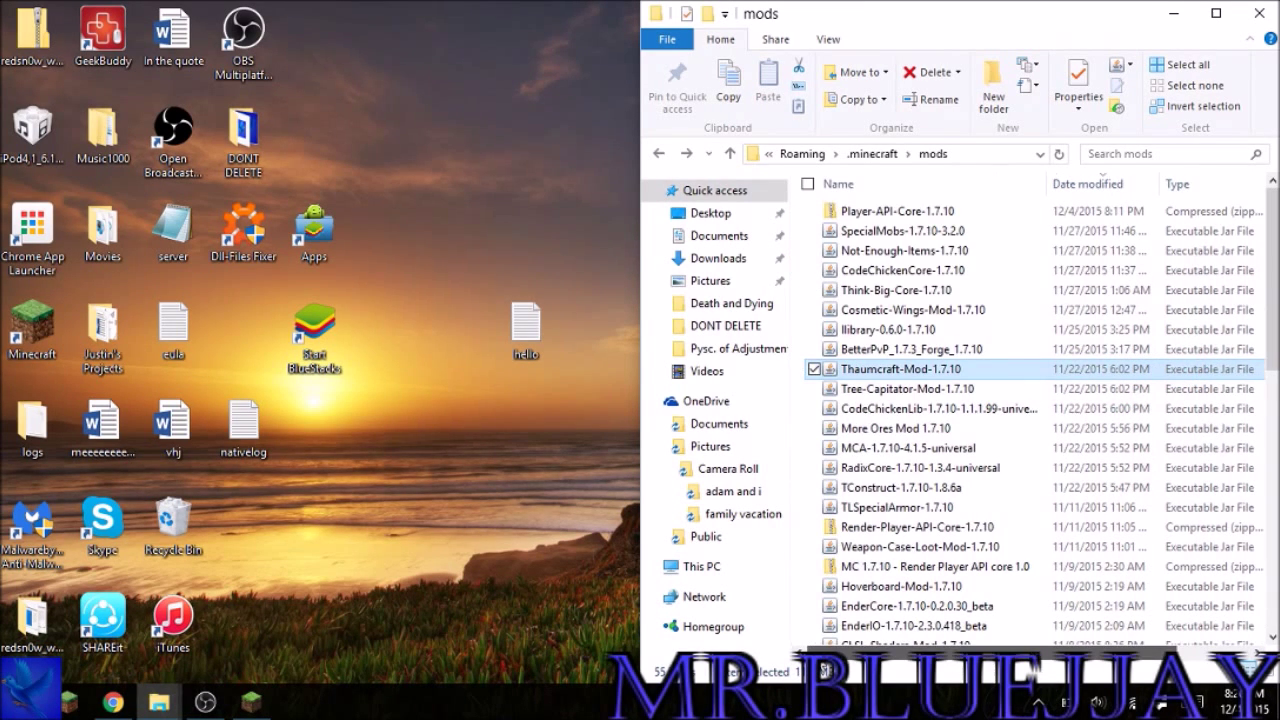
Review the sizes of all mod files through the end of the .minecraft mods list, including inventorypets-1.7.10-1.3.5.
click(1200, 648)
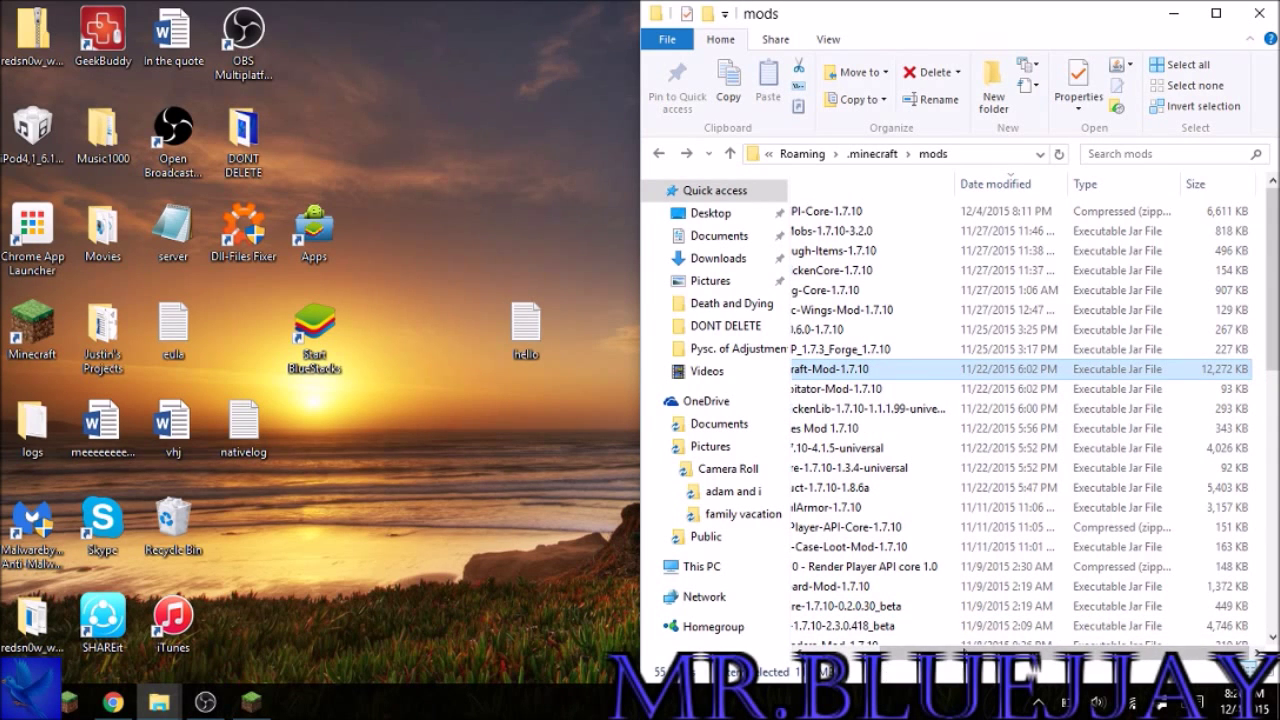
drag(905, 655, 1240, 655)
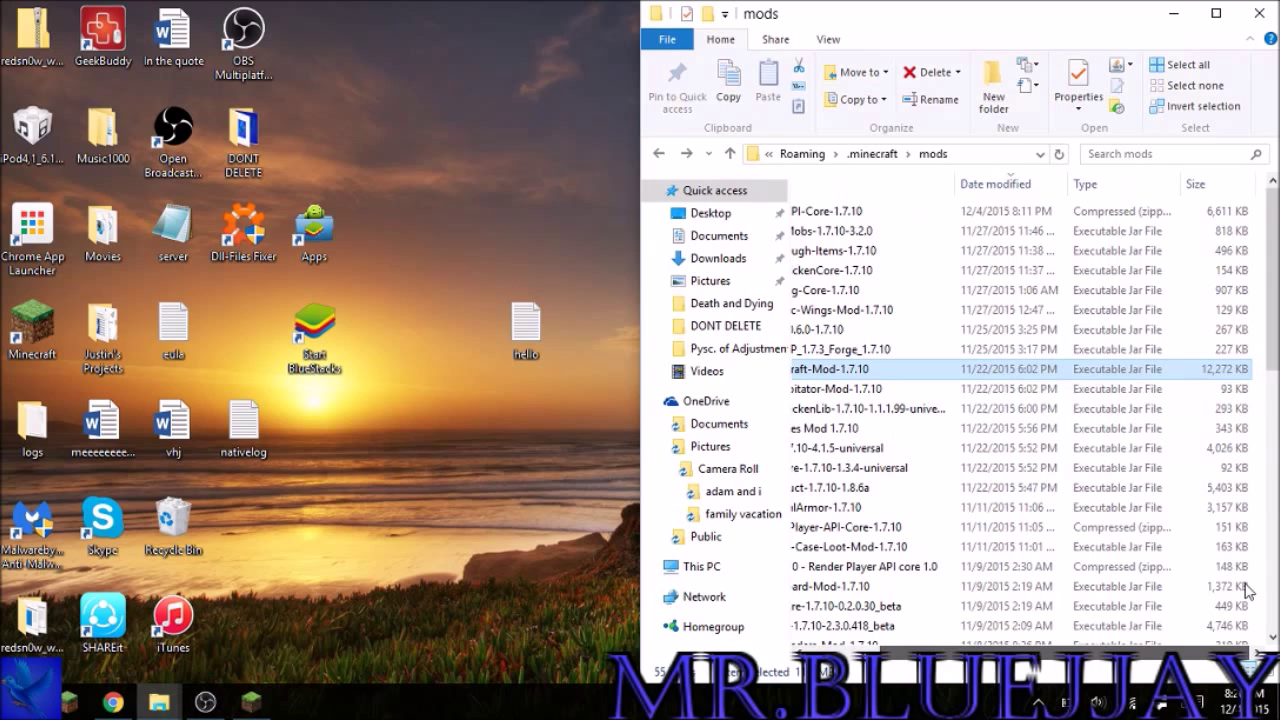
scroll(1250, 360, down, 2)
scroll(1080, 290, down, 4)
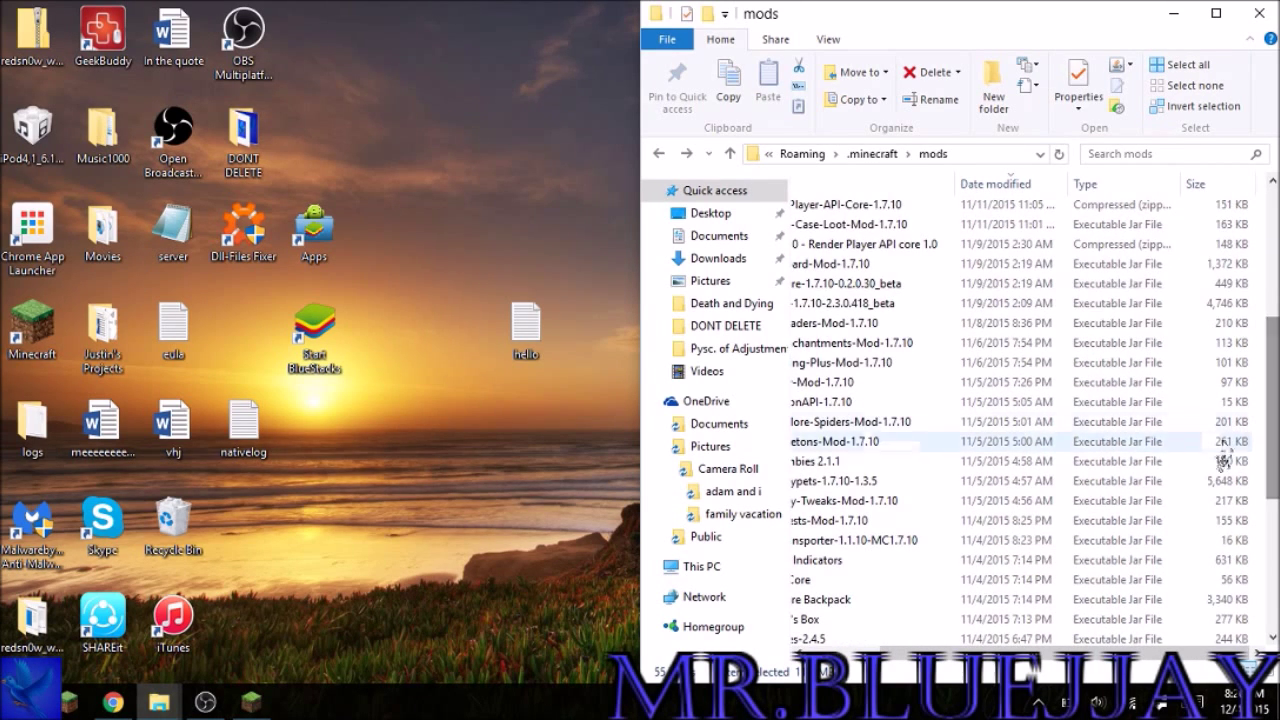
click(1195, 481)
mouse_move(1027, 652)
mouse_down()
mouse_move(940, 652)
mouse_move(1033, 652)
mouse_up()
scroll(1070, 378, down, 3)
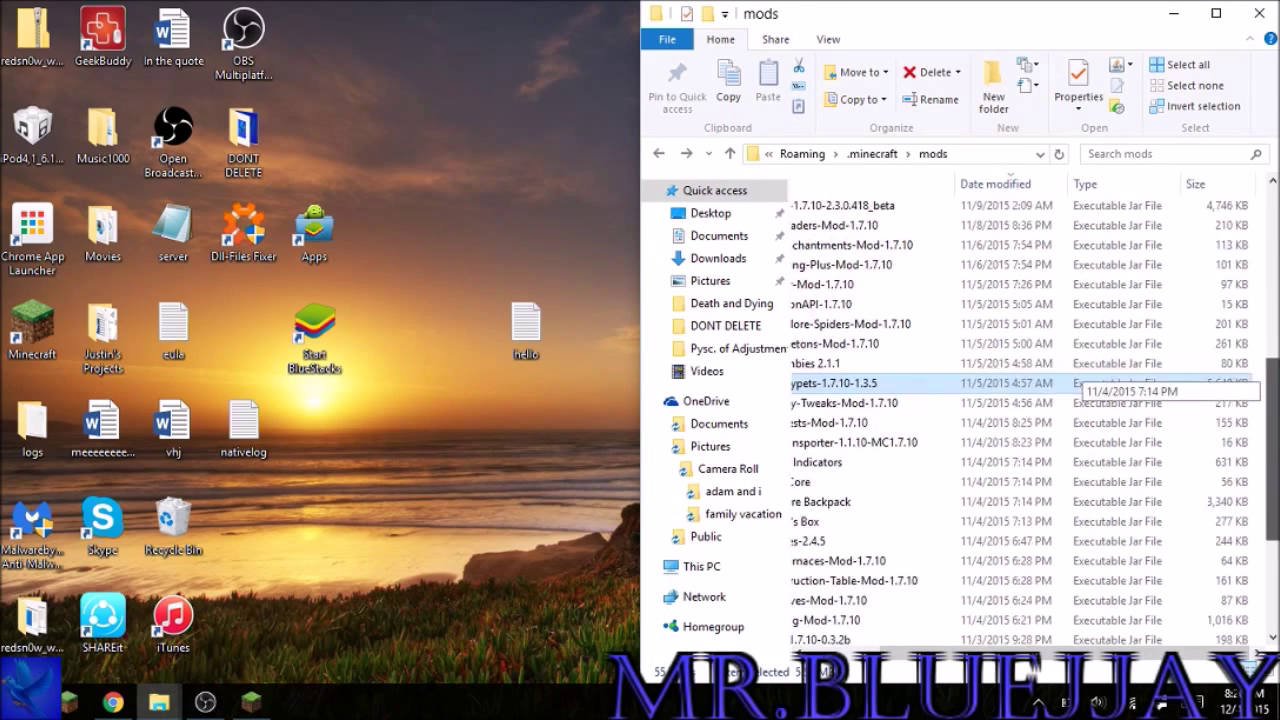
scroll(1080, 380, down, 3)
scroll(1080, 380, up, 1)
scroll(1080, 380, down, 1)
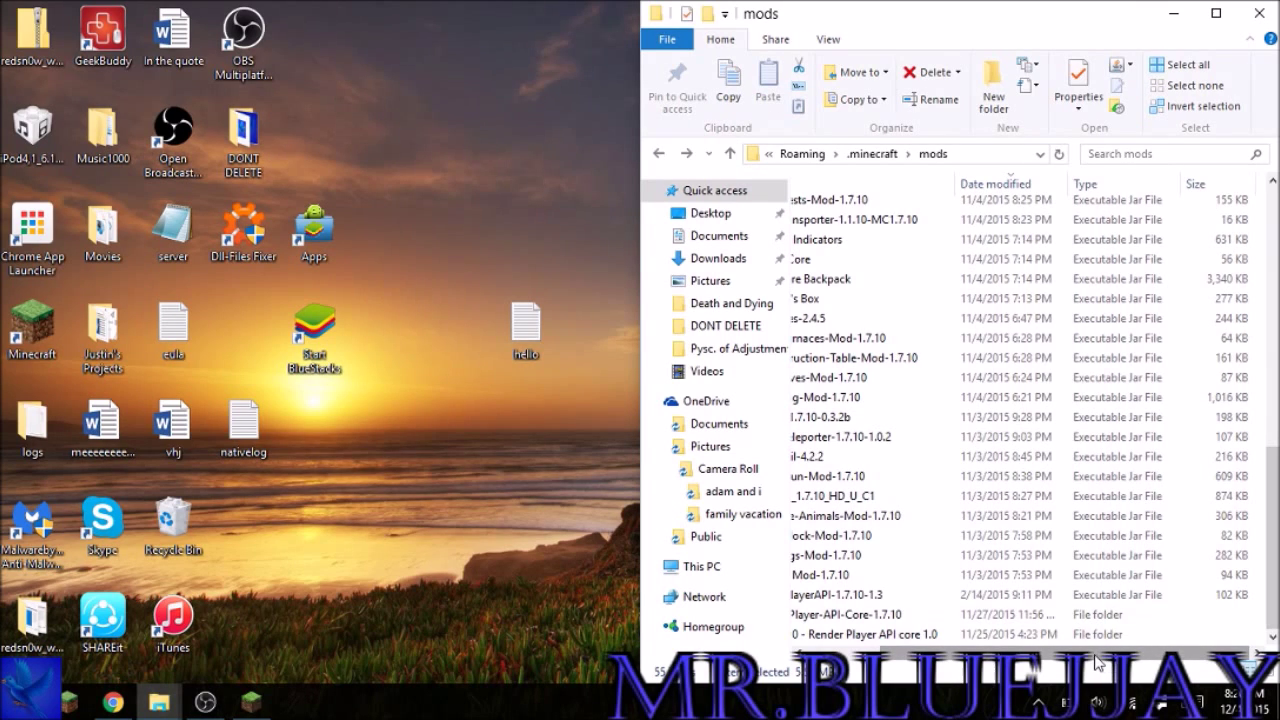
drag(1098, 655, 1005, 655)
drag(1274, 570, 1166, 280)
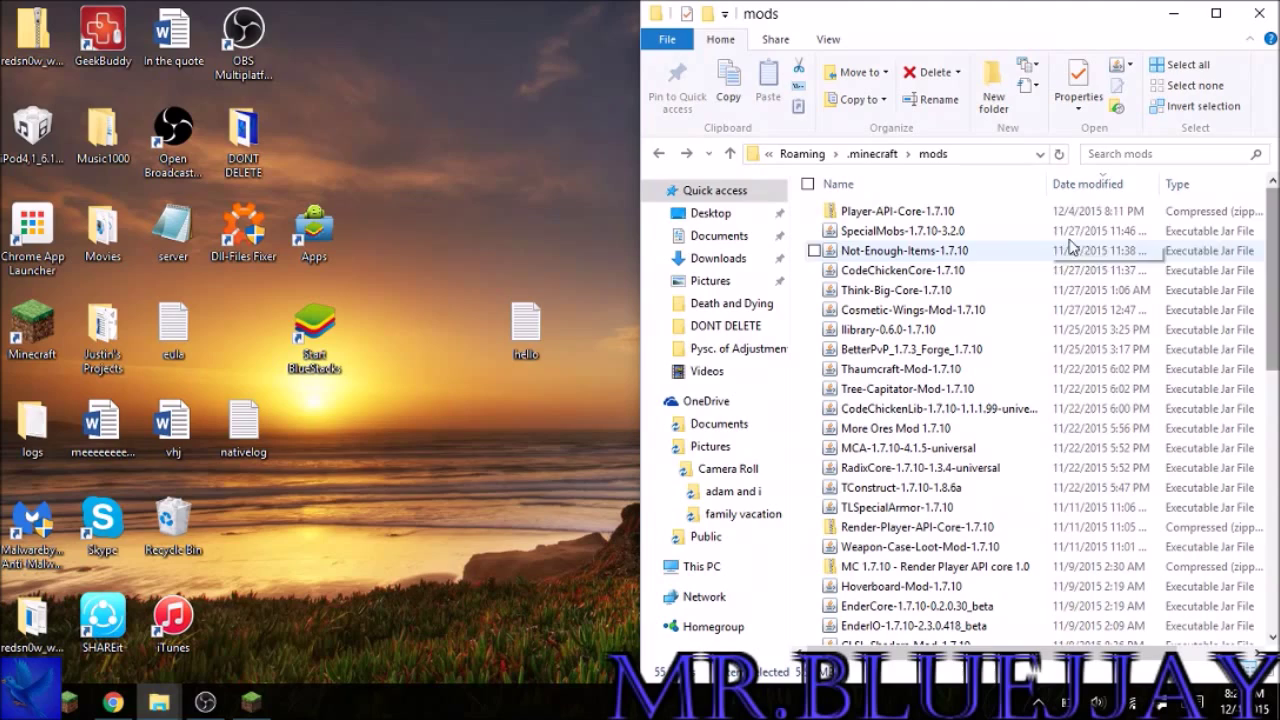
Minimize the mods folder, switch to the Minecraft Launcher and start the game with the Forge profile.
click(1173, 14)
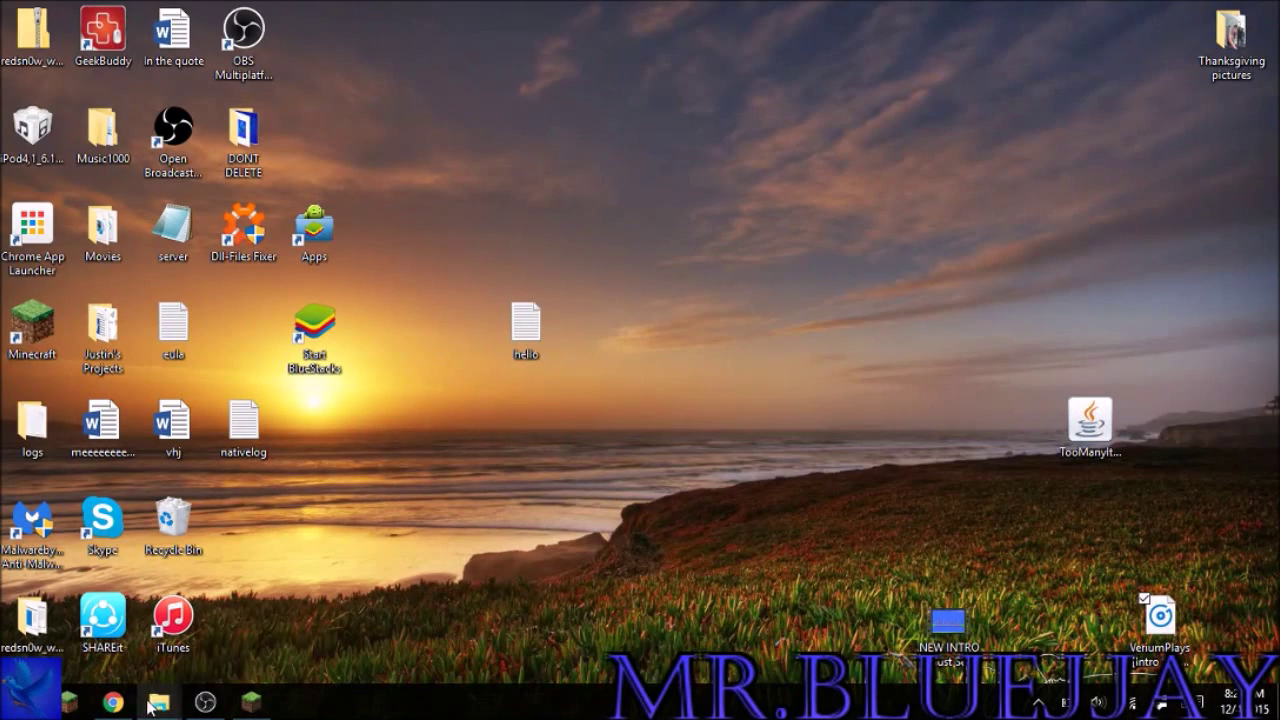
click(251, 703)
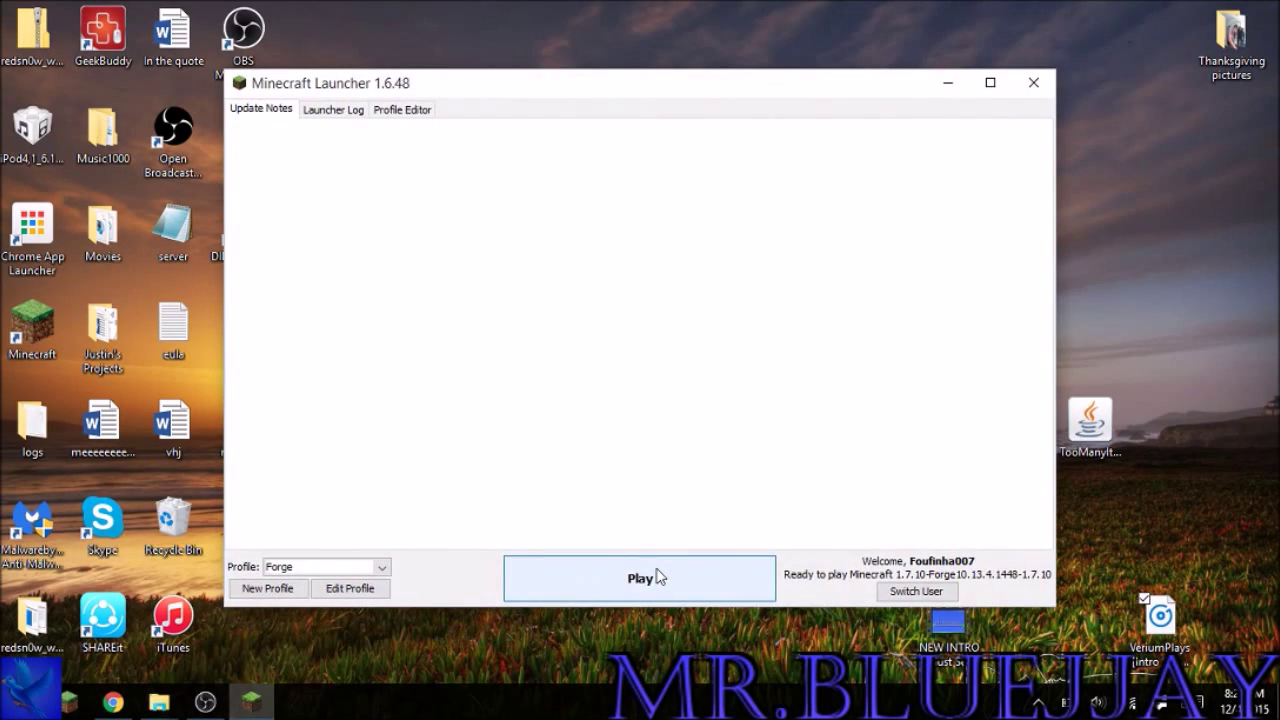
click(640, 578)
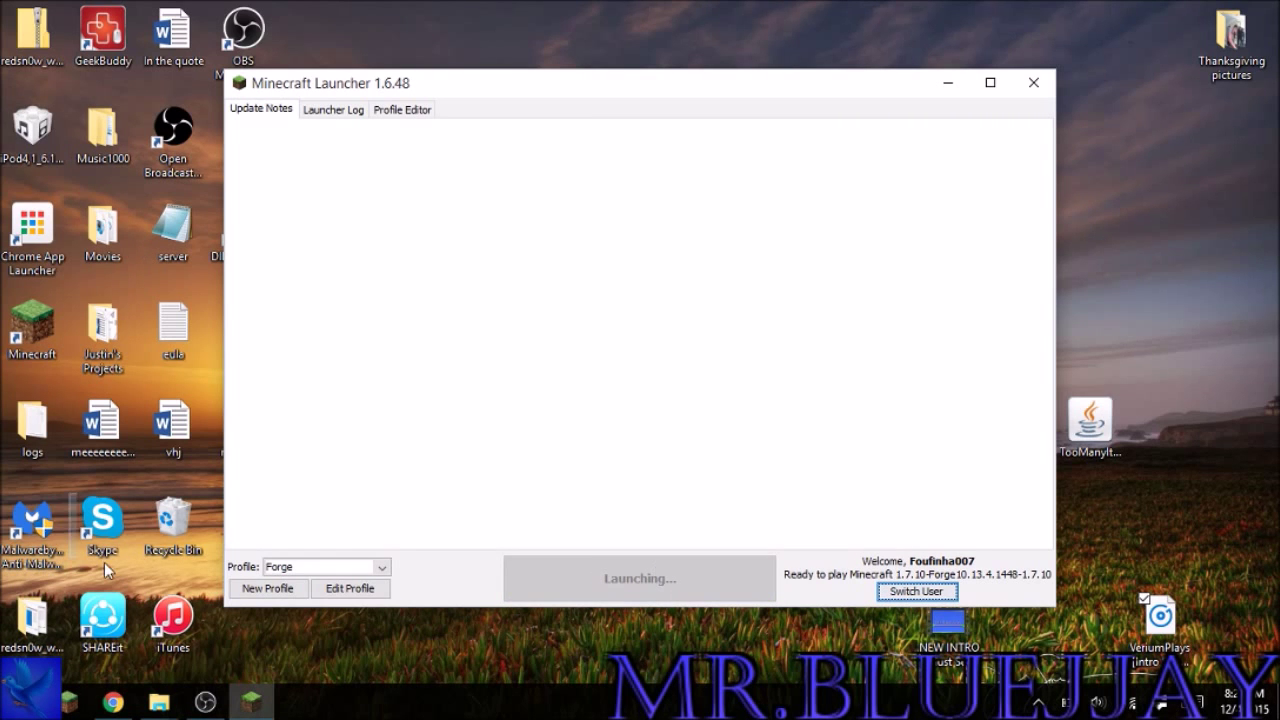
Switch to Chrome, open a new tab and return to the YouTube video tab.
click(113, 703)
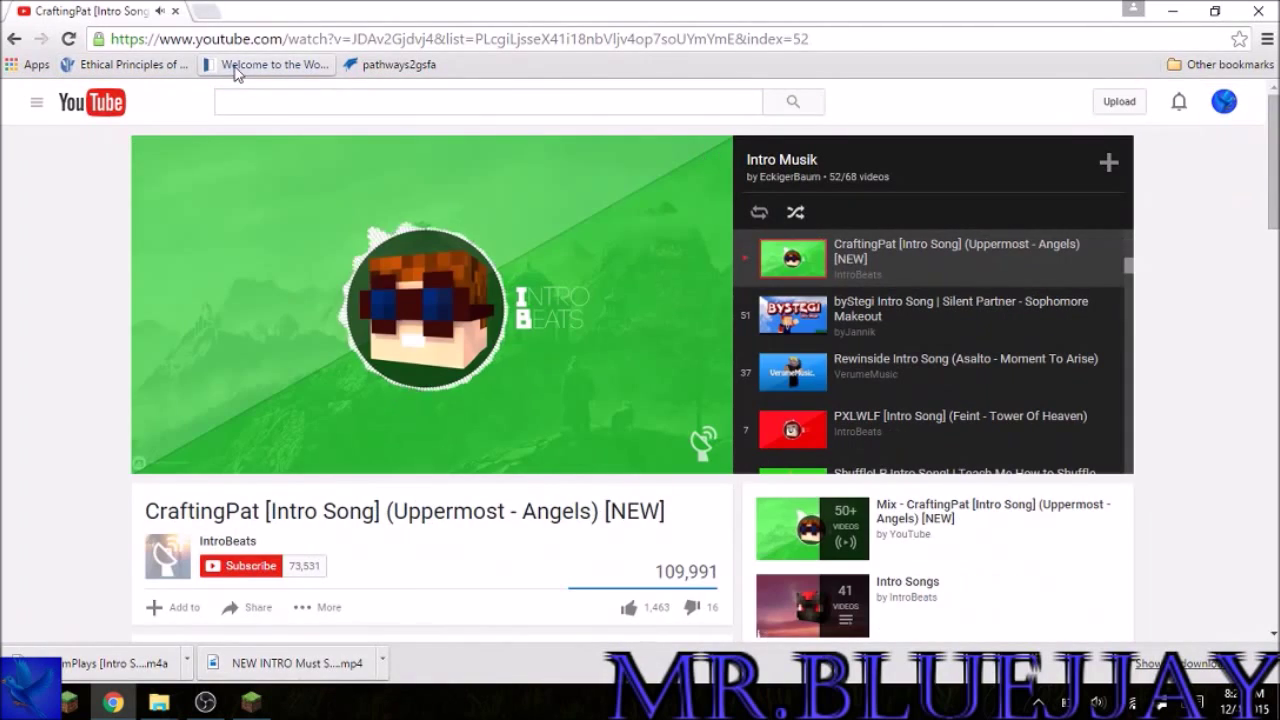
click(182, 12)
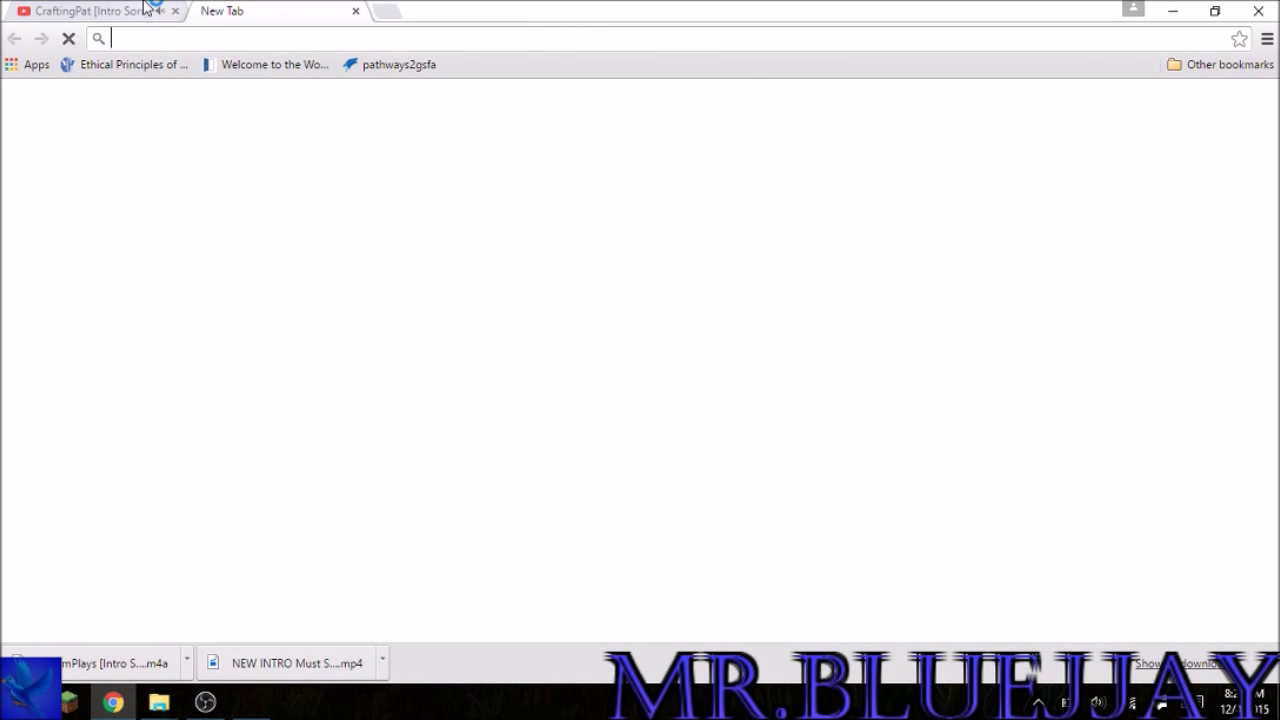
click(152, 10)
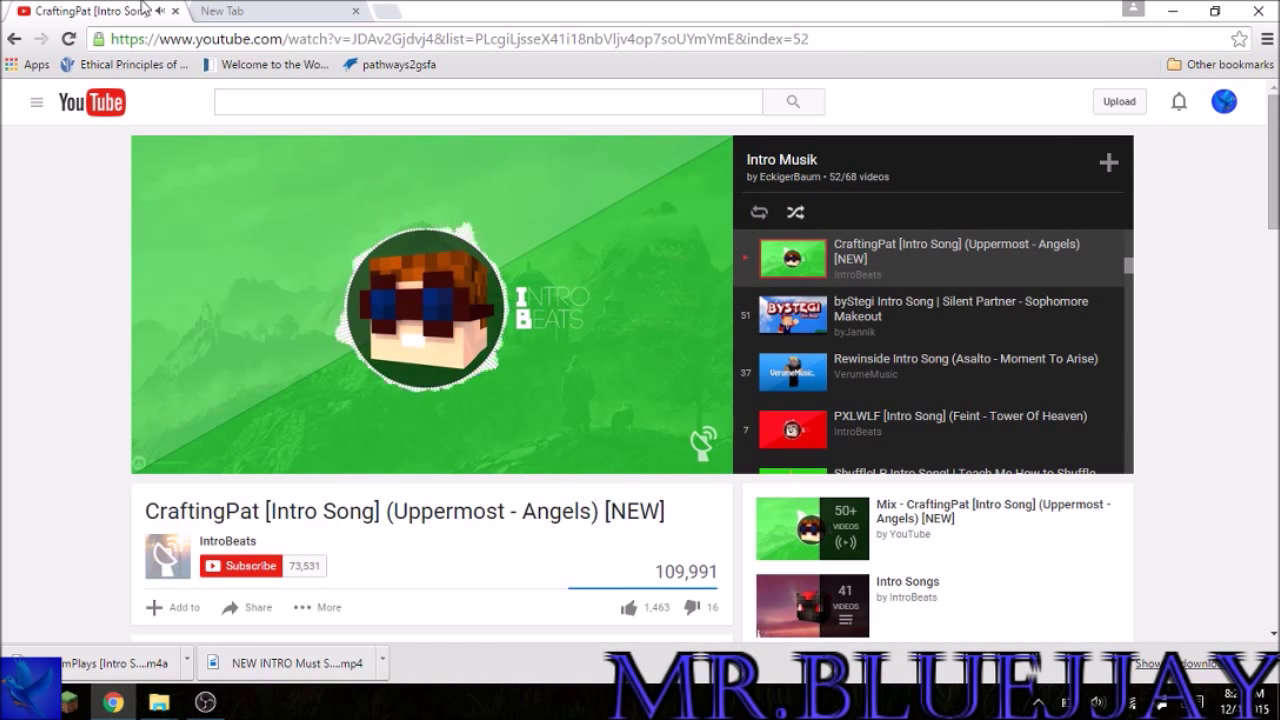
click(204, 698)
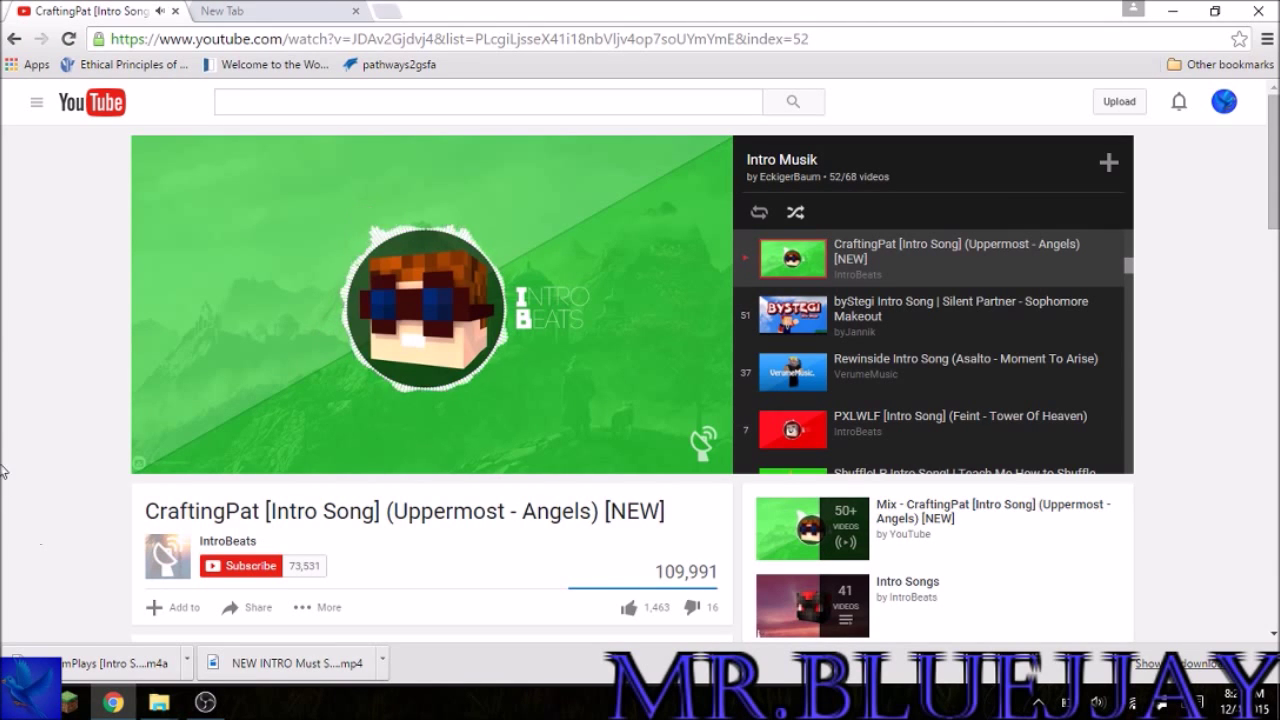
mouse_move(627, 325)
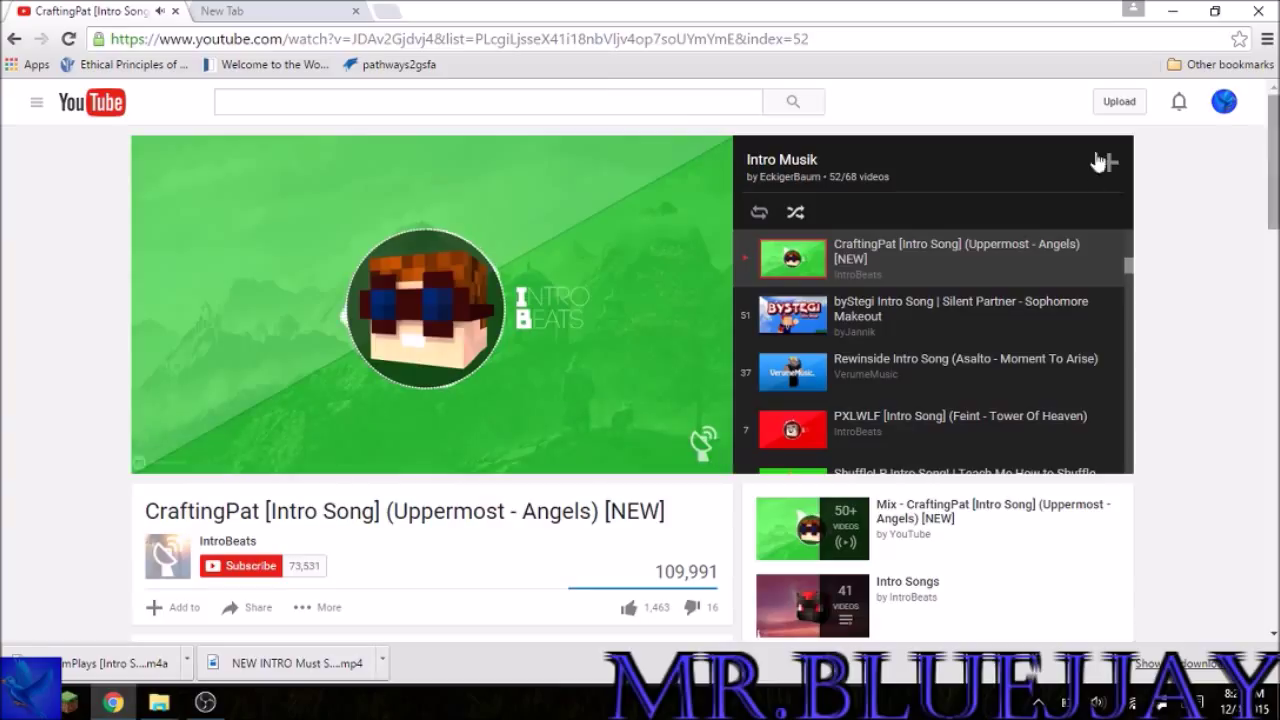
Search the web for "minecraft pc 1.7.10 mods" in the new browser tab.
click(249, 14)
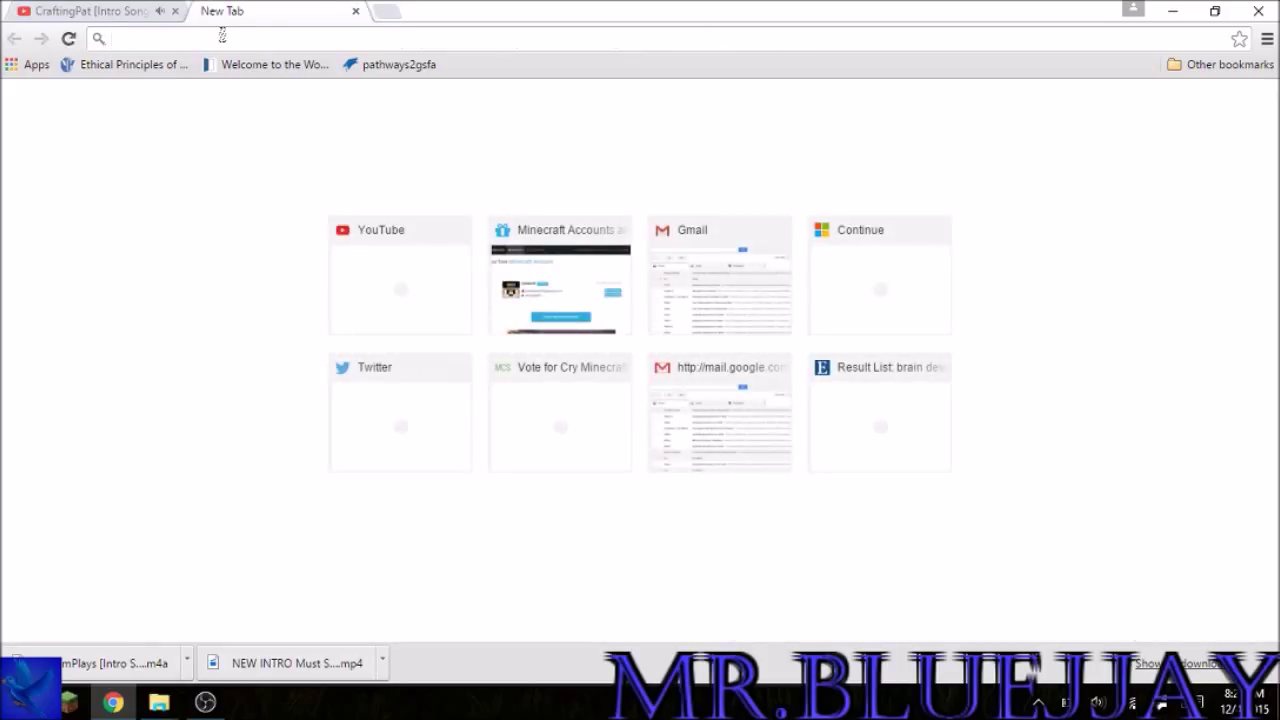
text(minec)
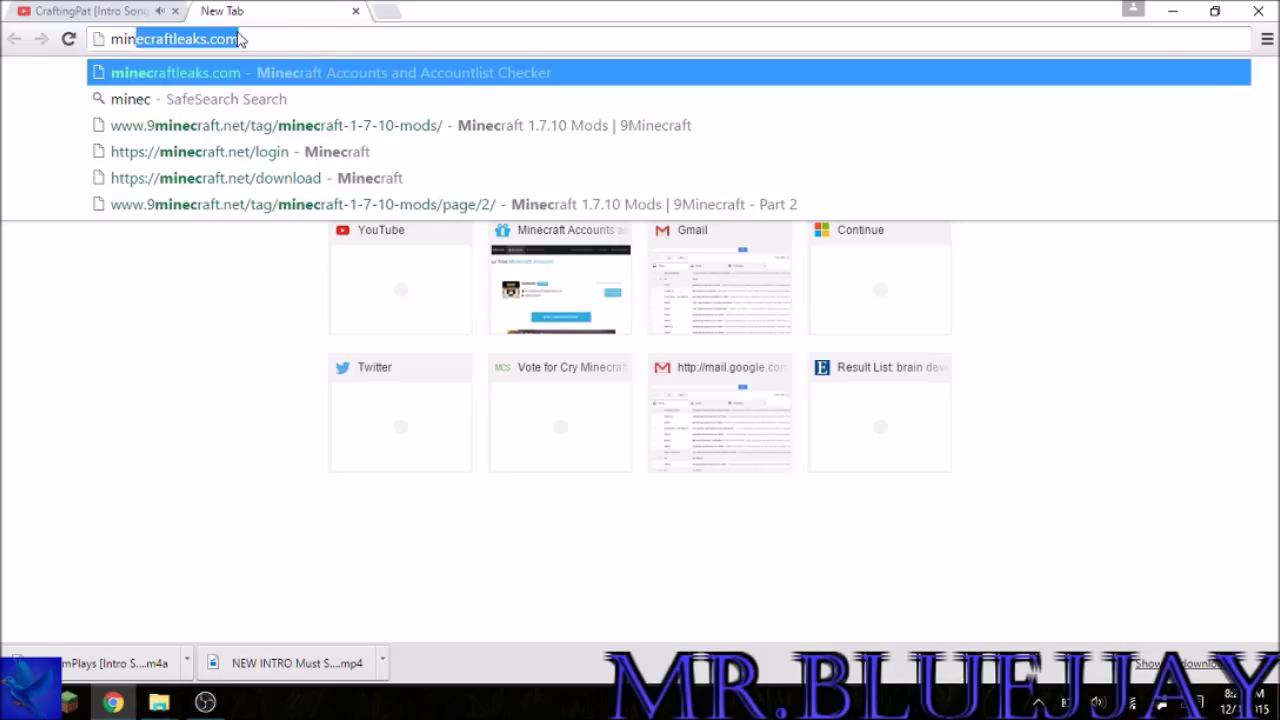
text(raft pc 1.7.1)
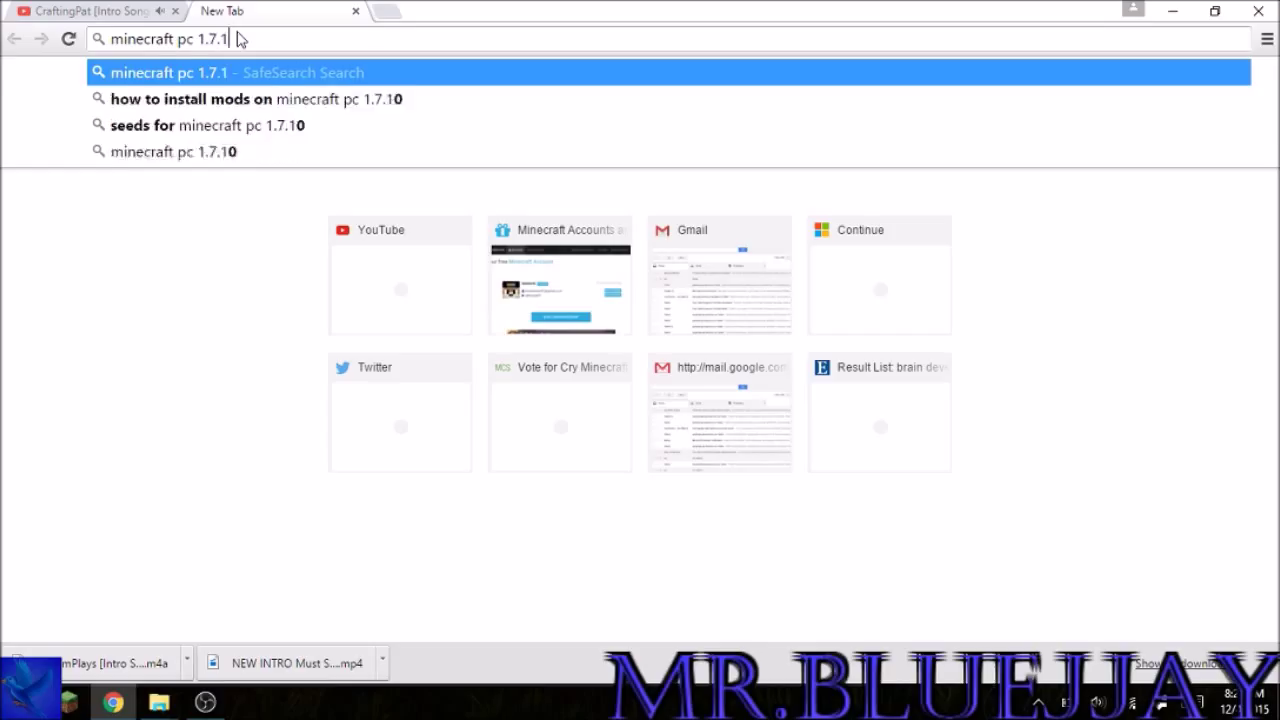
text(0 mods)
key(Return)
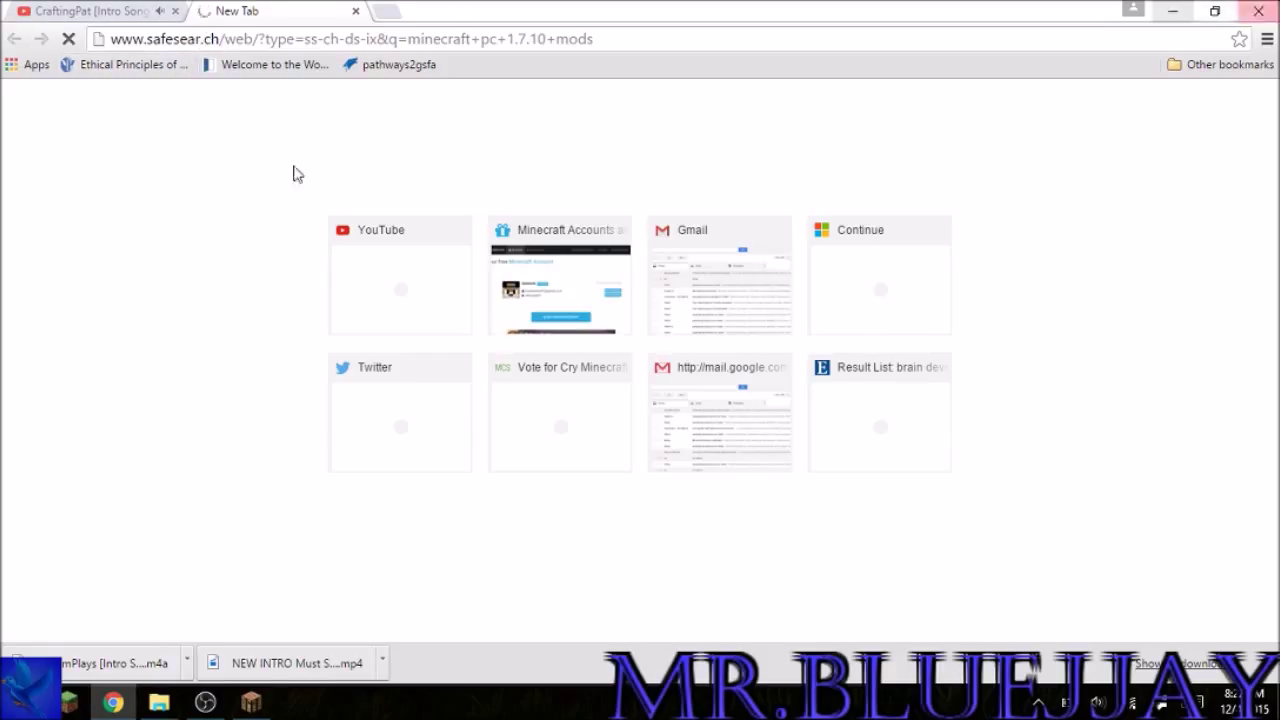
Switch to the Minecraft 1.7.10 window to check its loading progress and minimize it again.
click(262, 704)
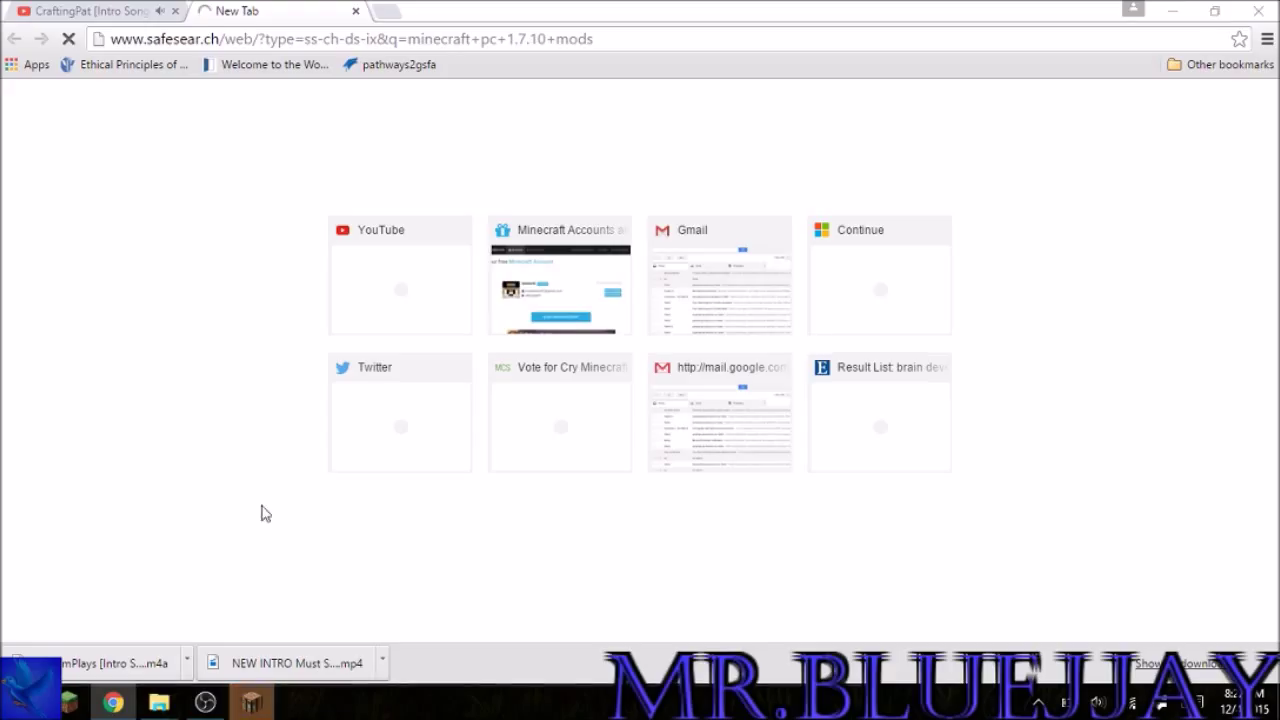
click(252, 705)
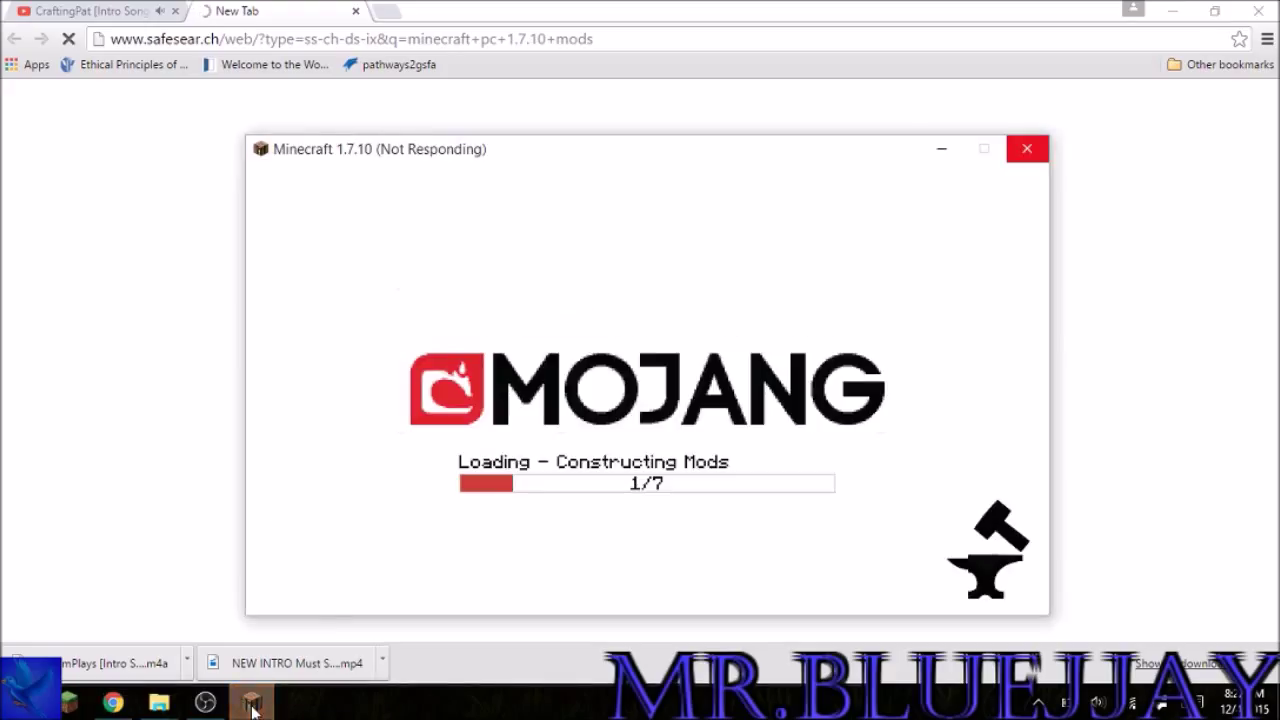
click(941, 149)
click(177, 40)
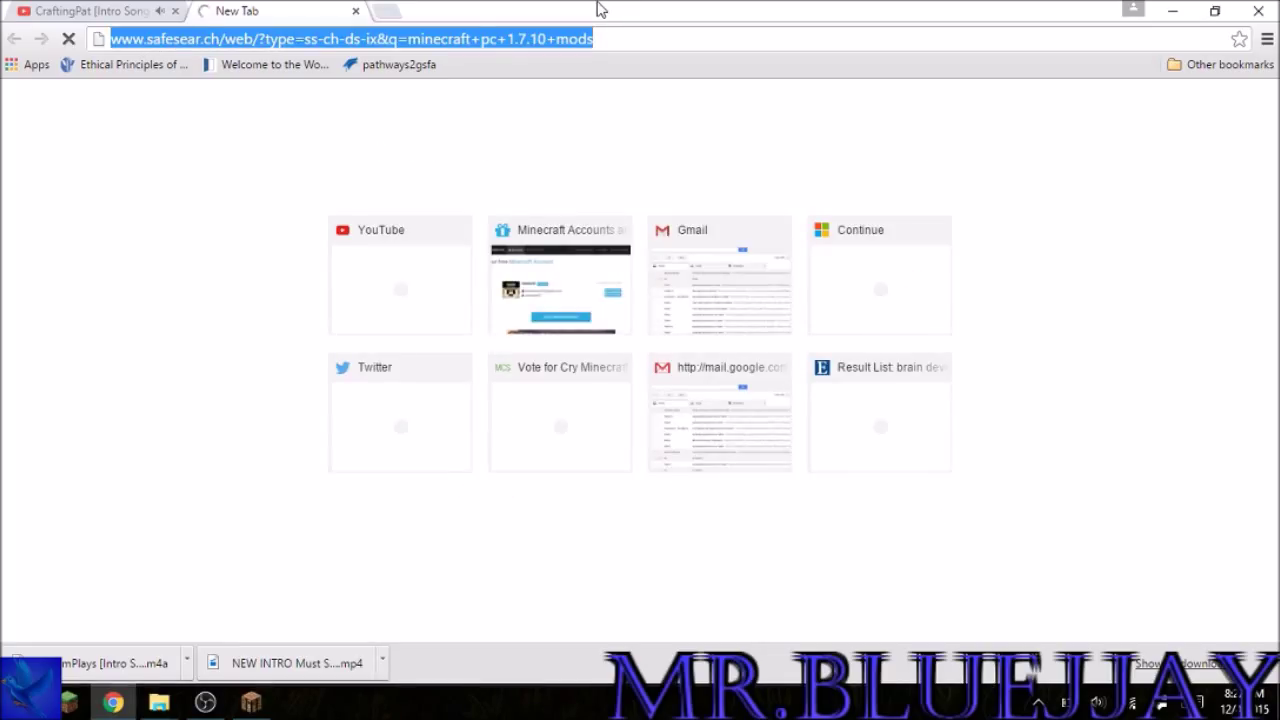
text(o)
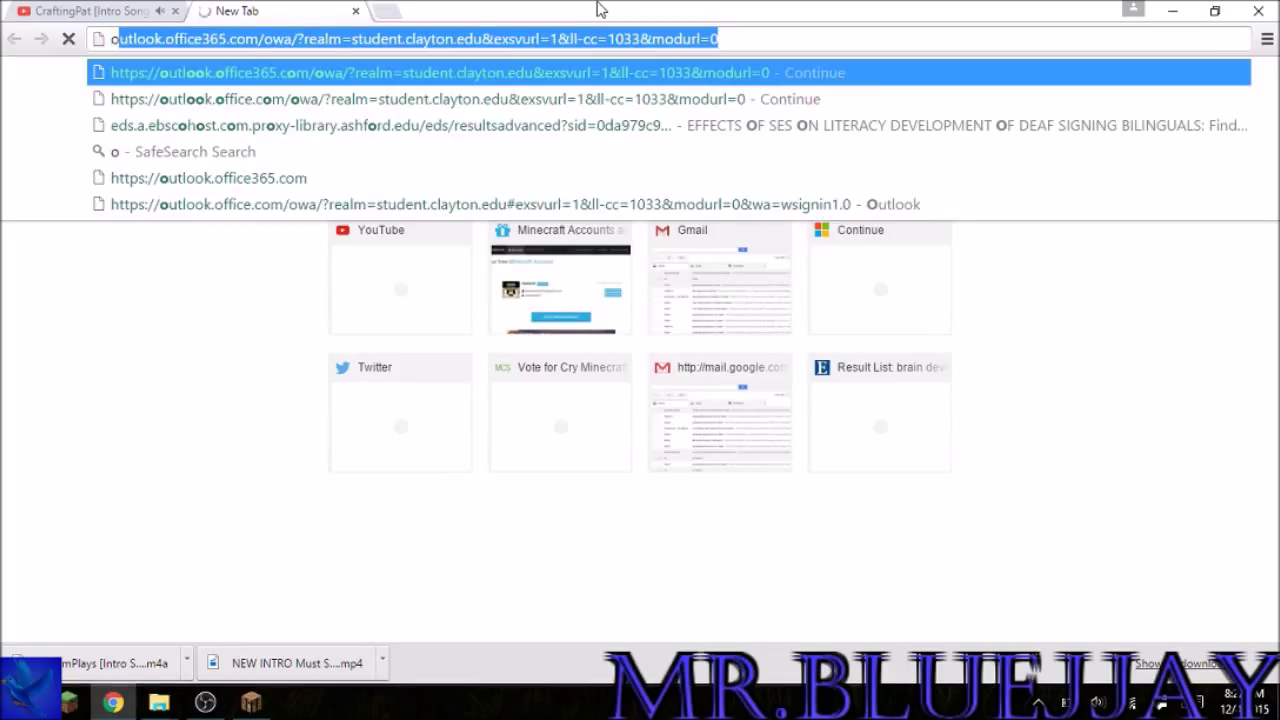
key(BackSpace)
key(BackSpace)
text(goog)
key(Return)
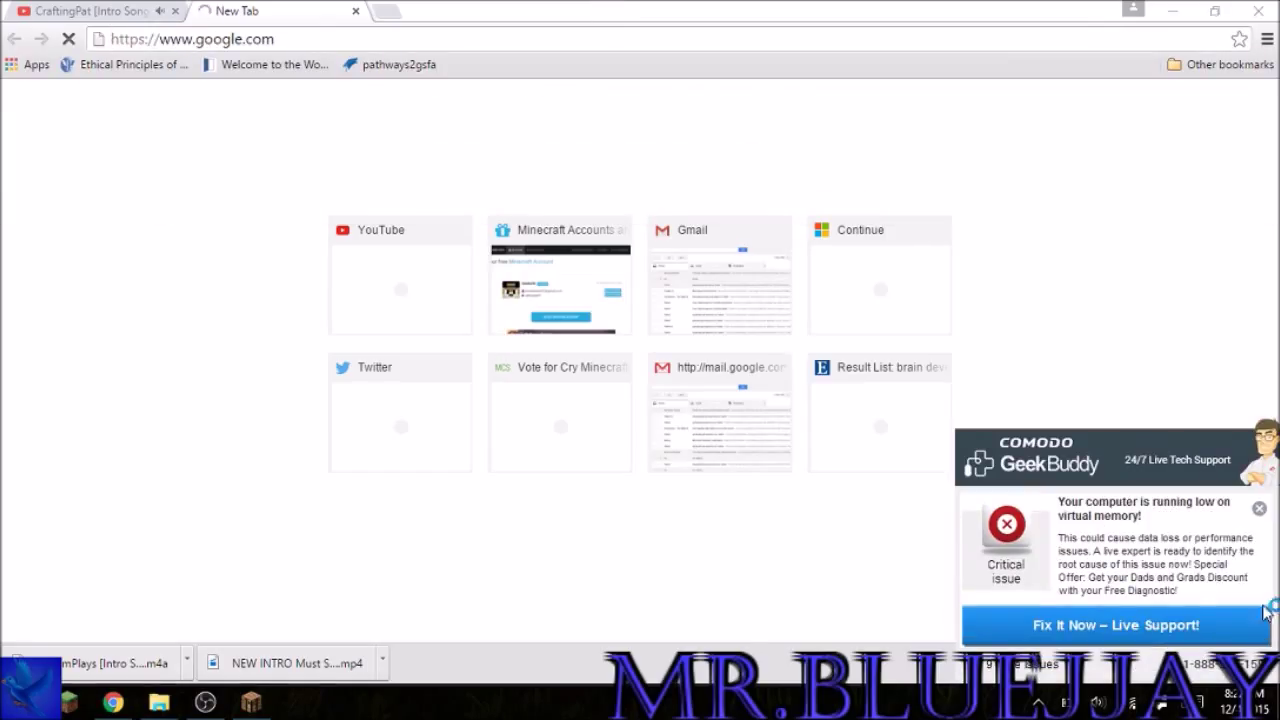
click(1259, 508)
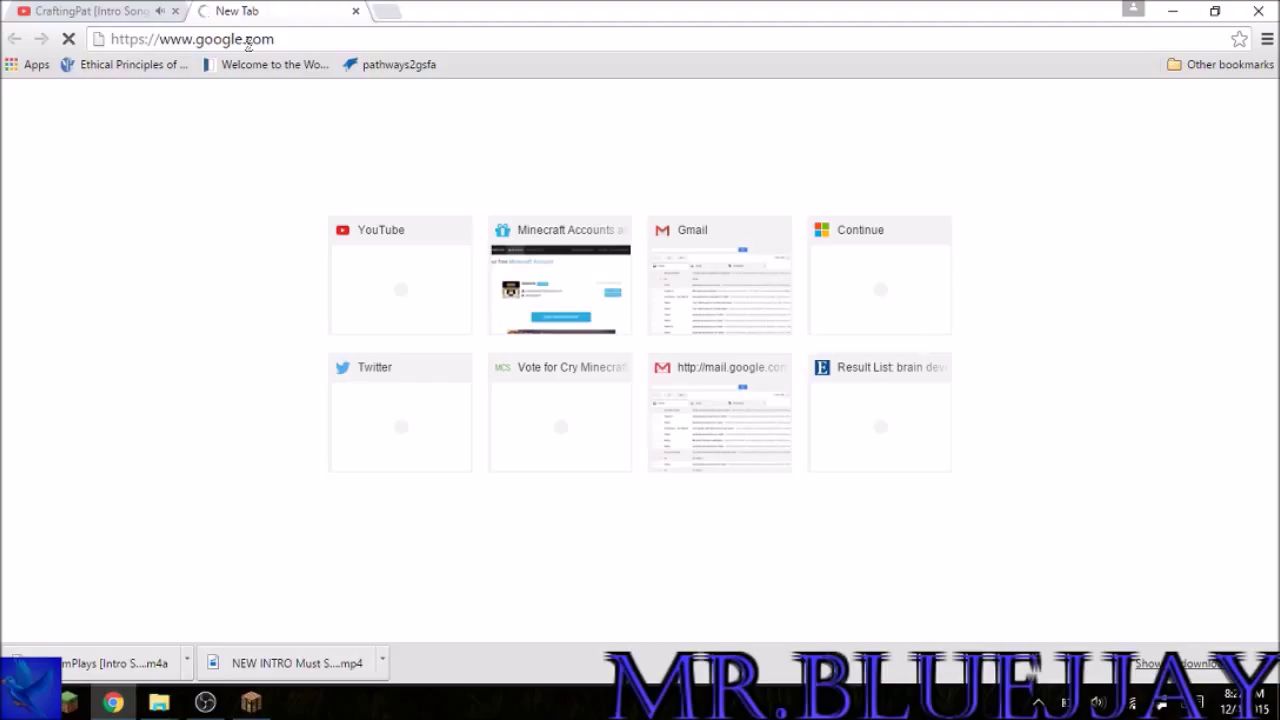